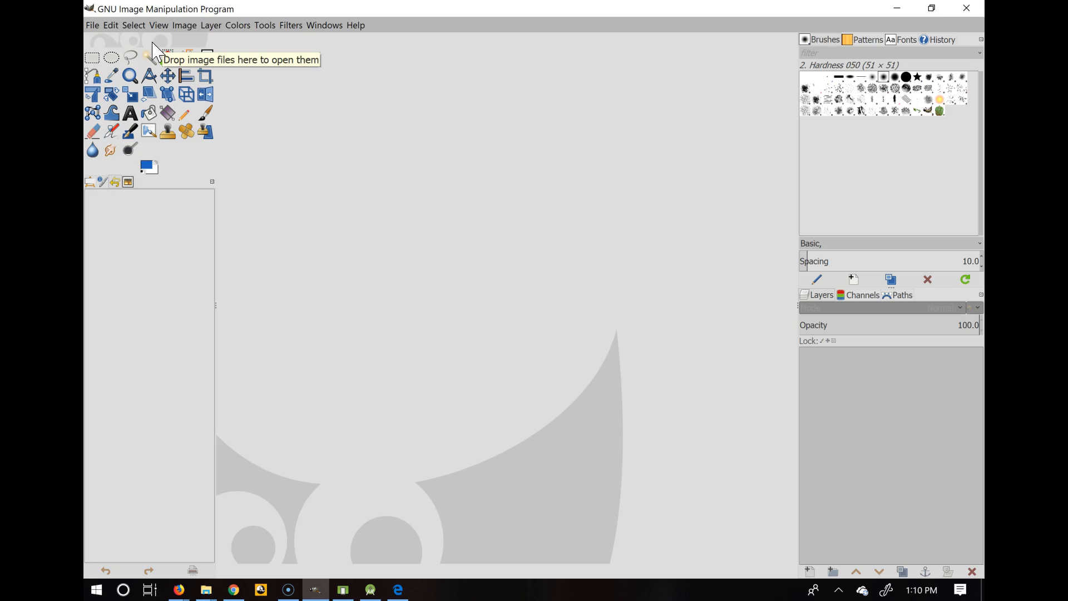
Create a new 200 × 200 px RGB image filled with transparency and display it at 1600 % zoom.
left_click(95, 26)
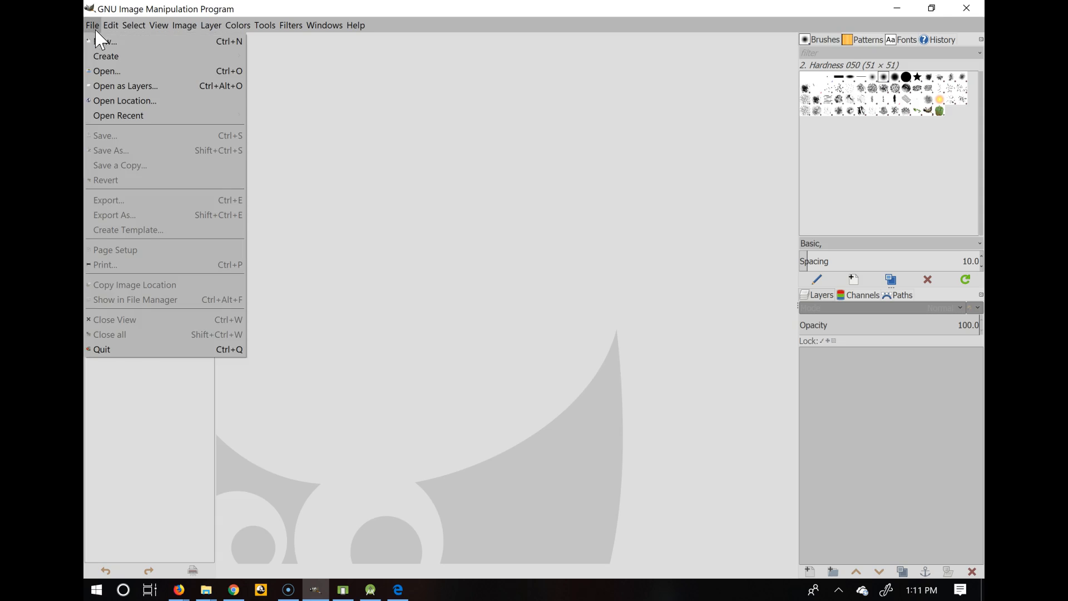
left_click(101, 42)
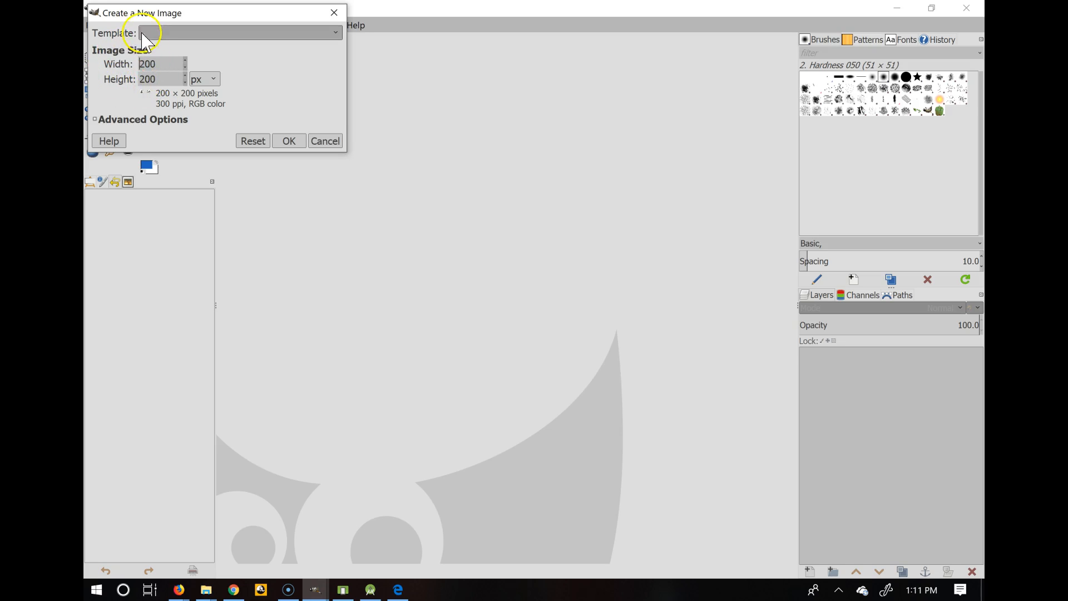
left_click(107, 122)
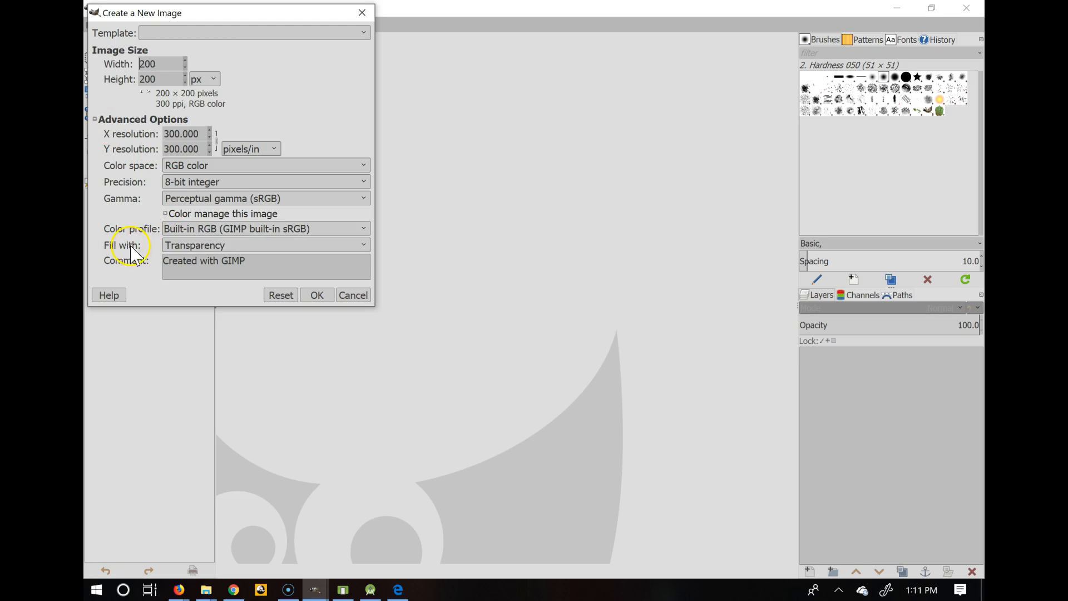
left_click(317, 296)
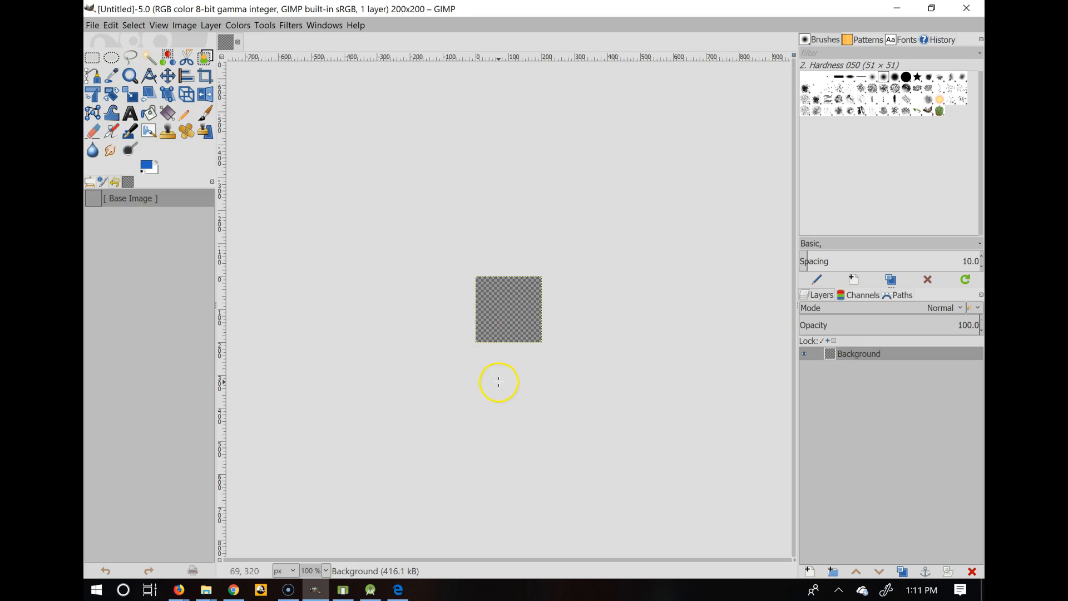
left_click(326, 570)
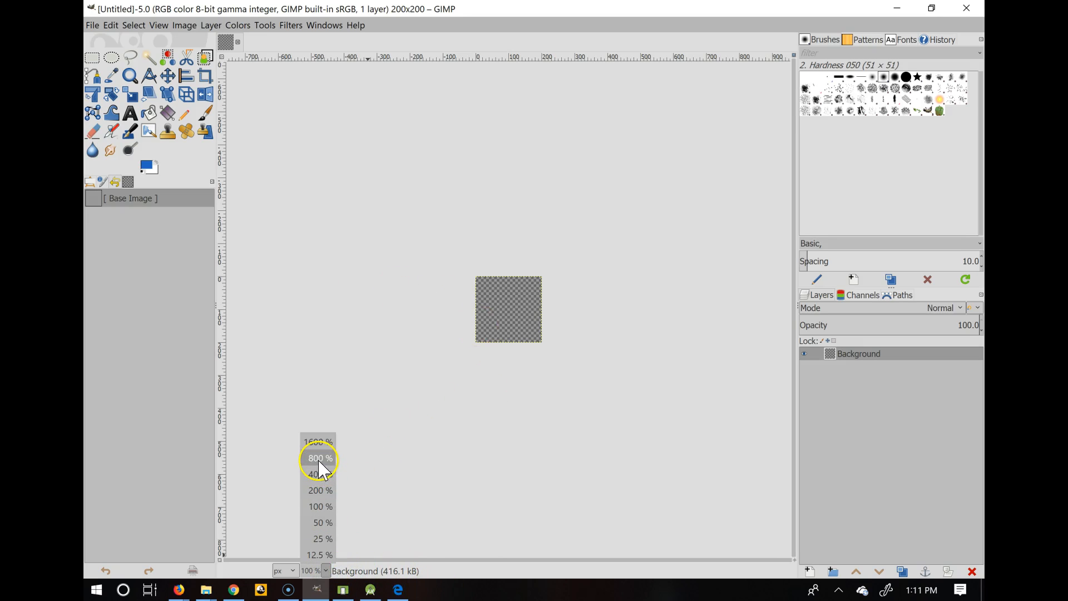
left_click(317, 443)
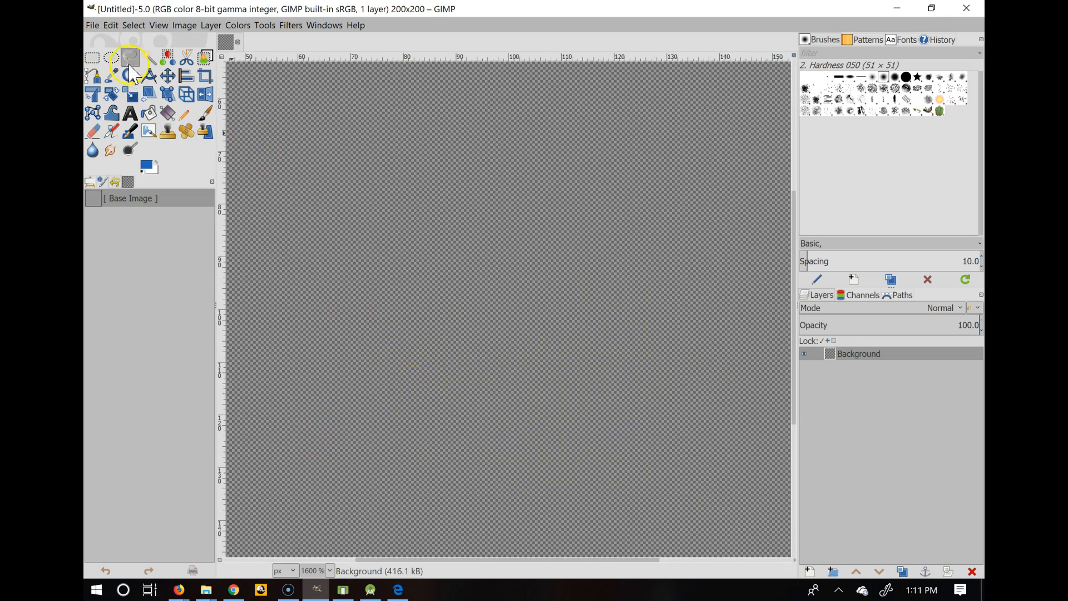
Review the preferences for the default image, default grid, theme and icon theme.
left_click(112, 26)
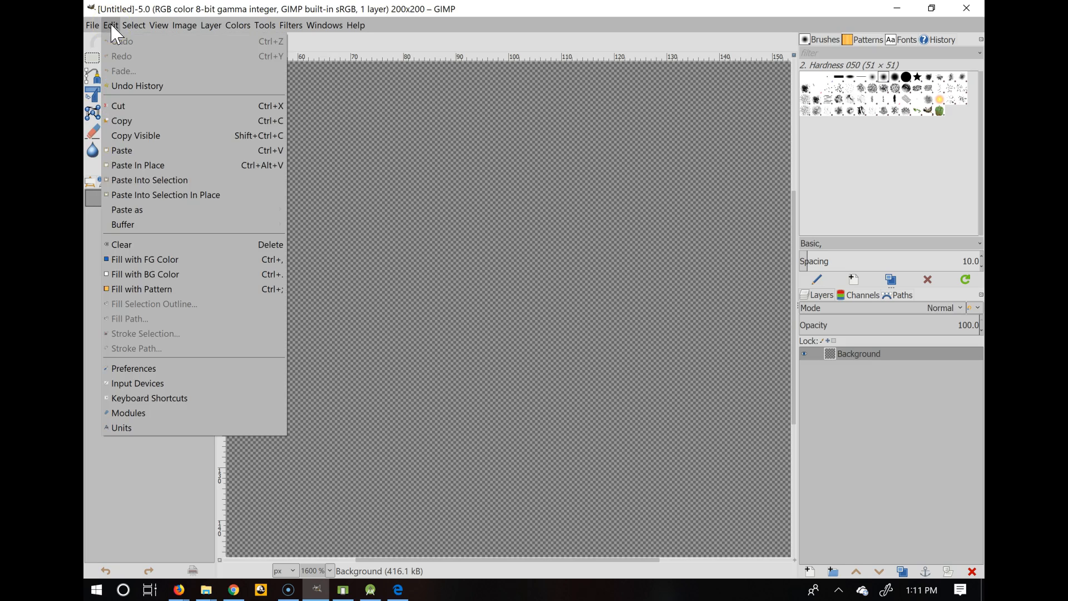
left_click(144, 369)
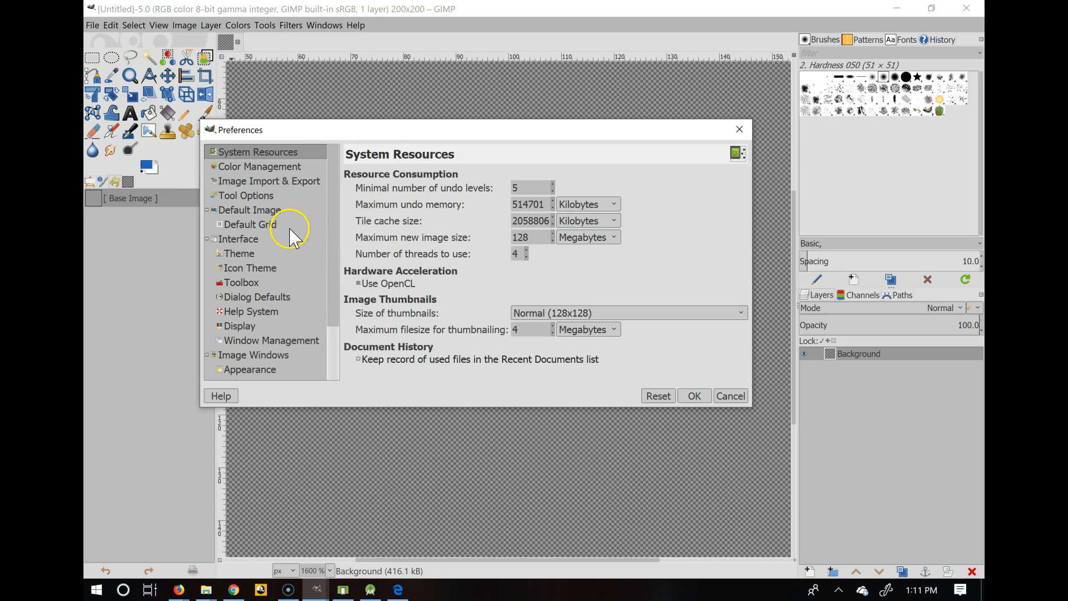
left_click(253, 214)
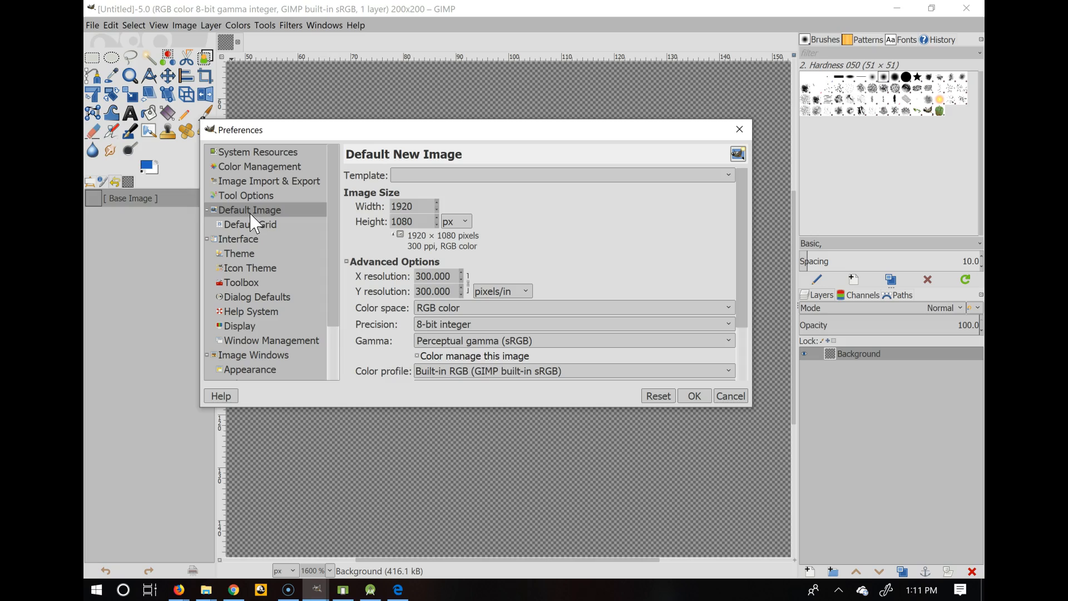
left_click(252, 227)
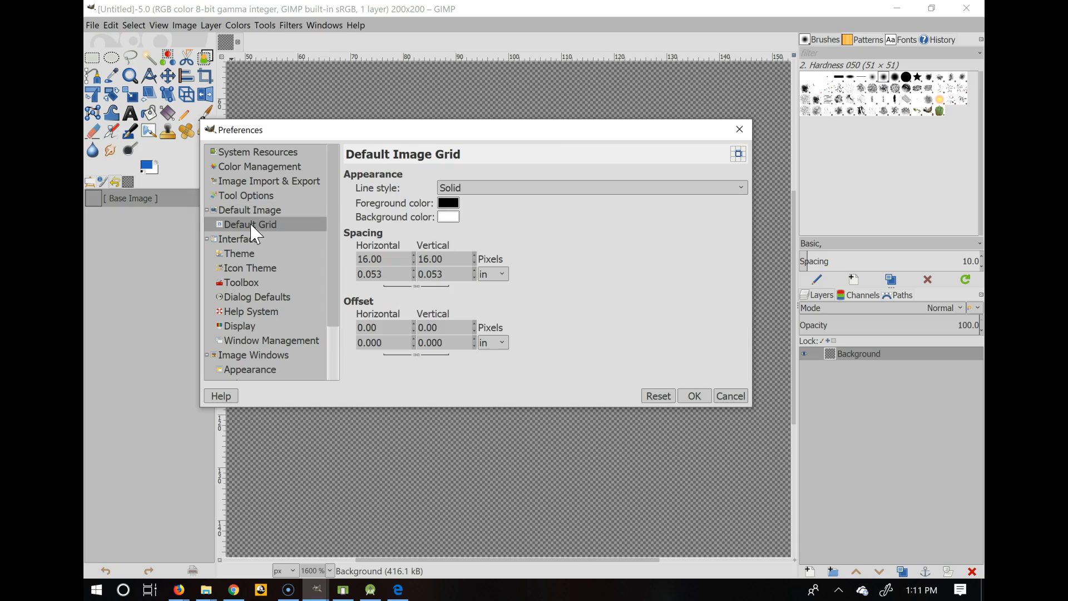
left_click(241, 255)
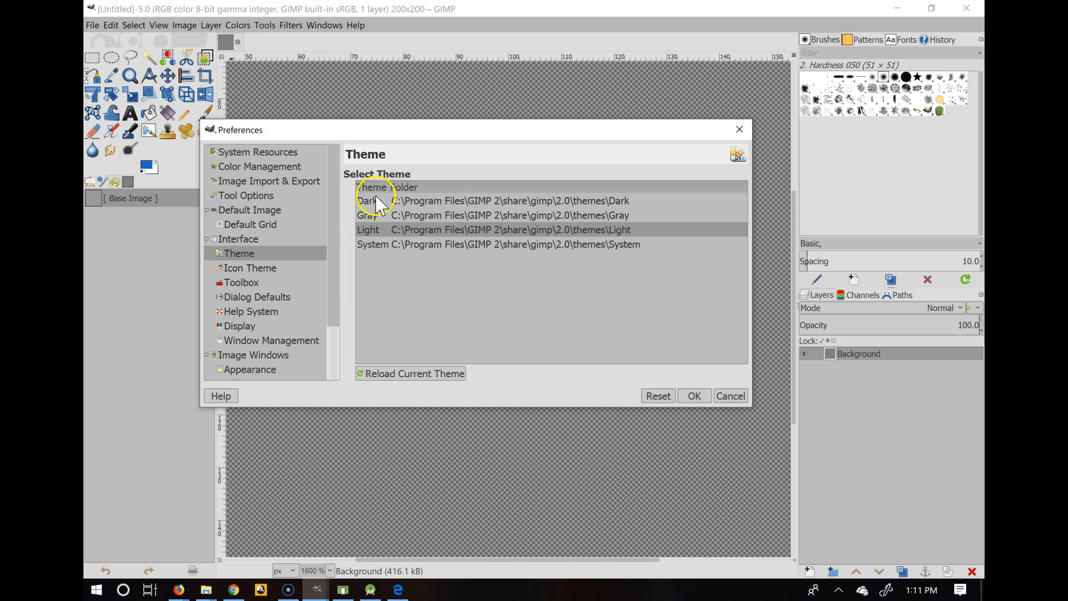
left_click(247, 269)
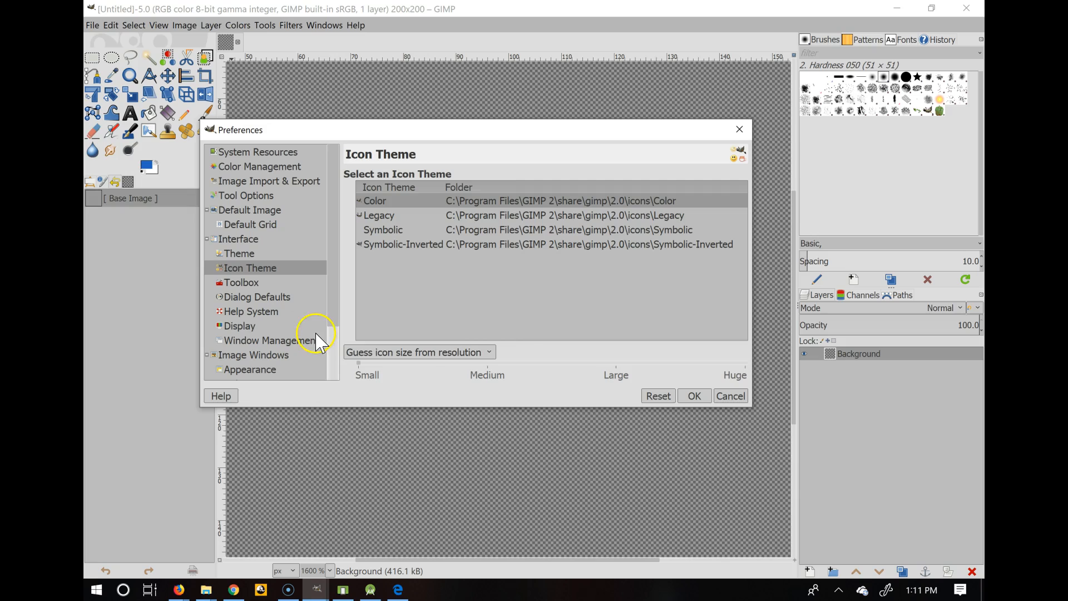
left_click(695, 396)
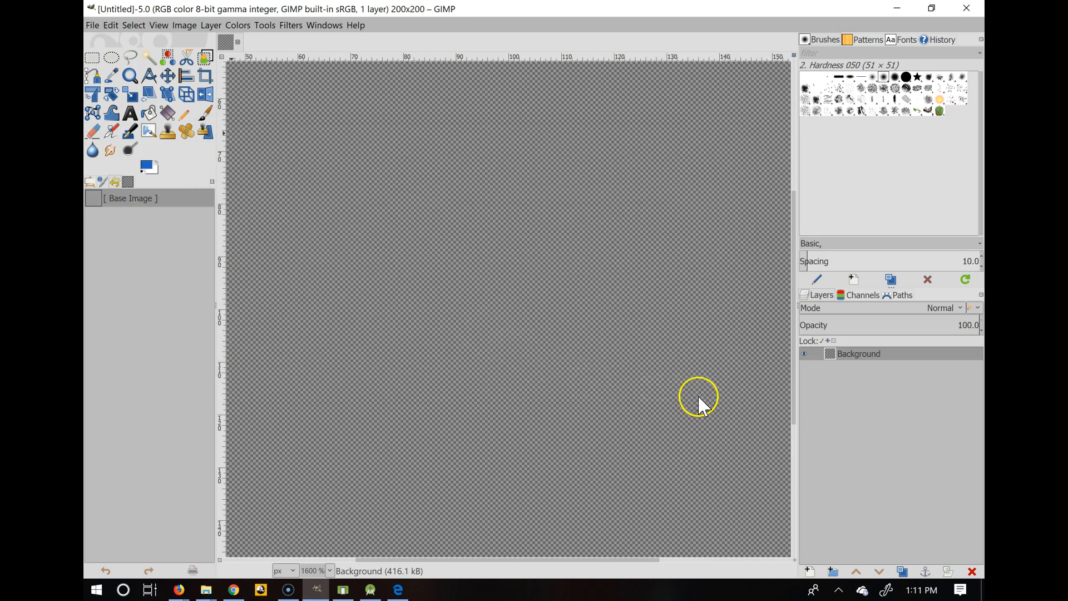
right_click(480, 328)
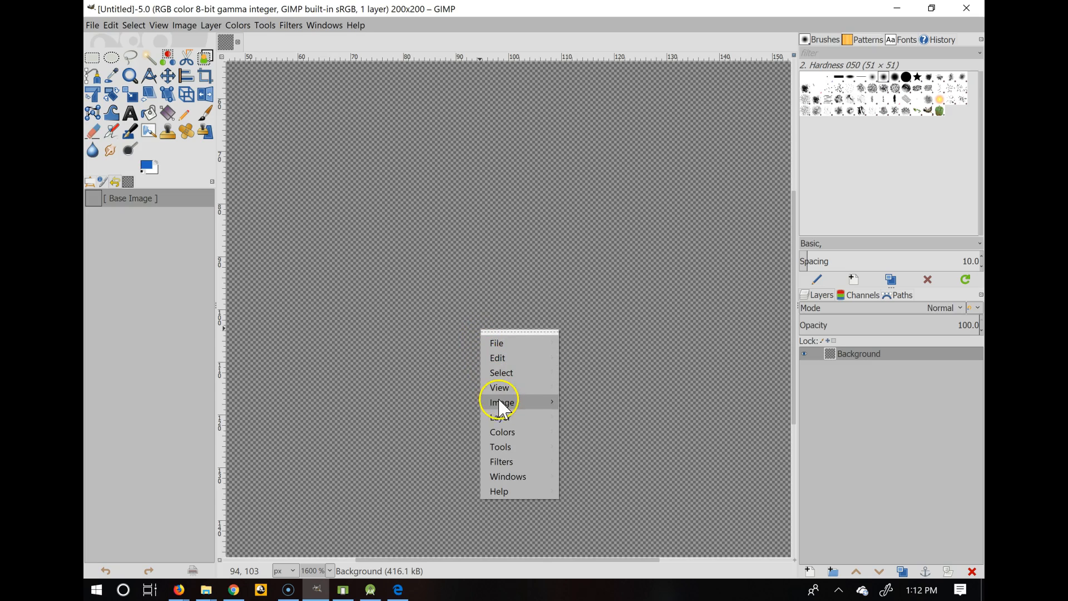
mouse_move(501, 406)
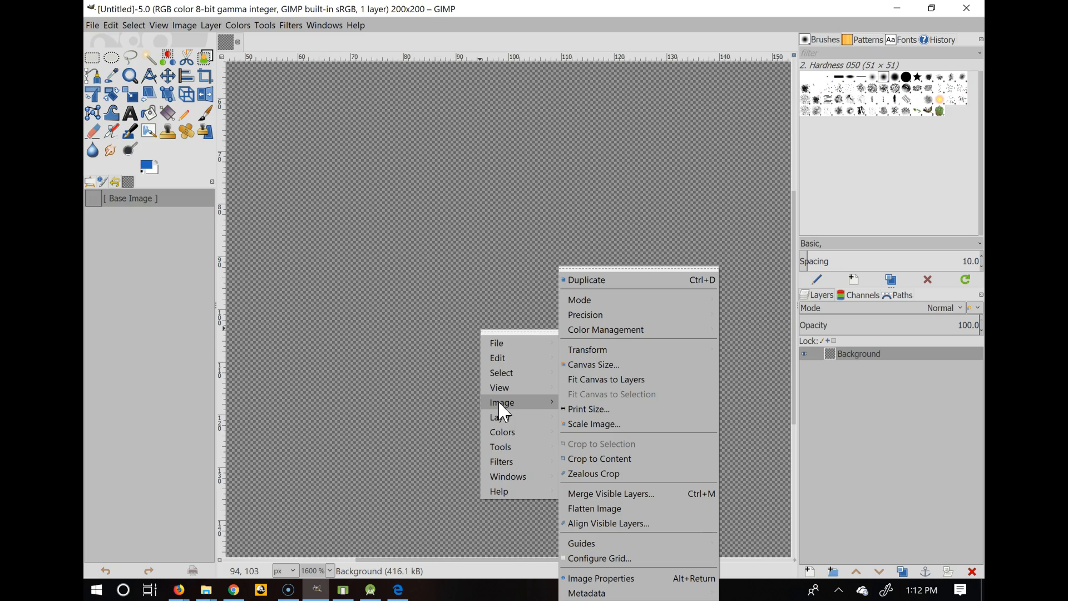
left_click(501, 418)
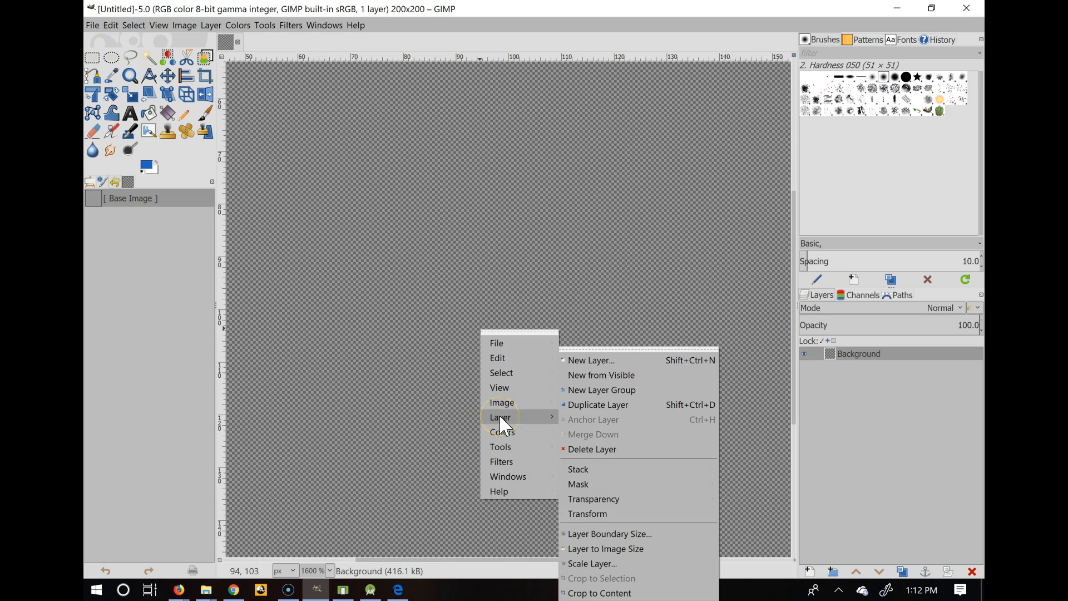
left_click(502, 432)
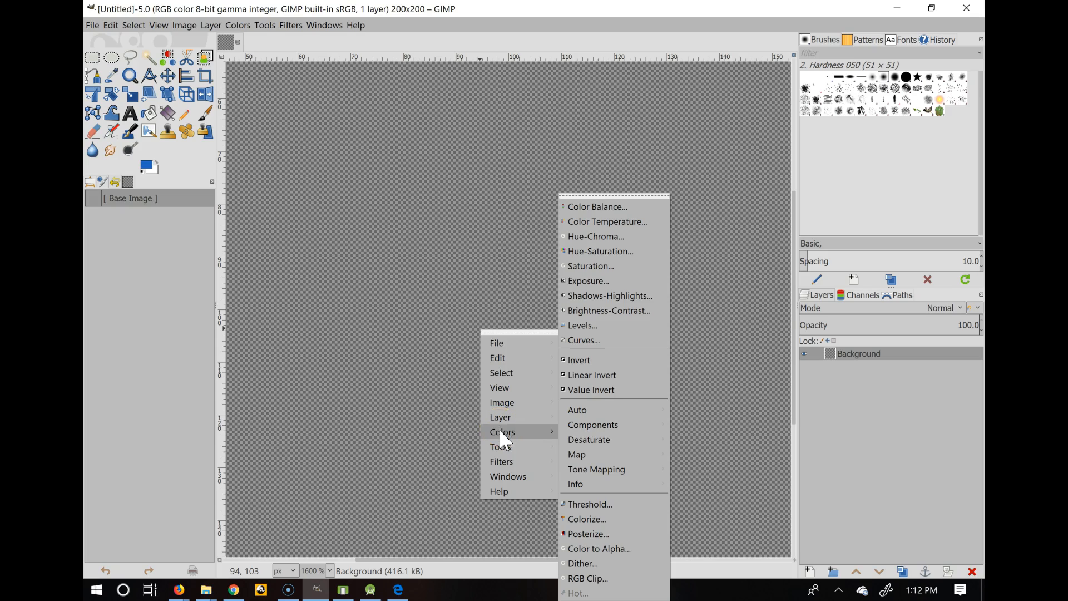
left_click(500, 443)
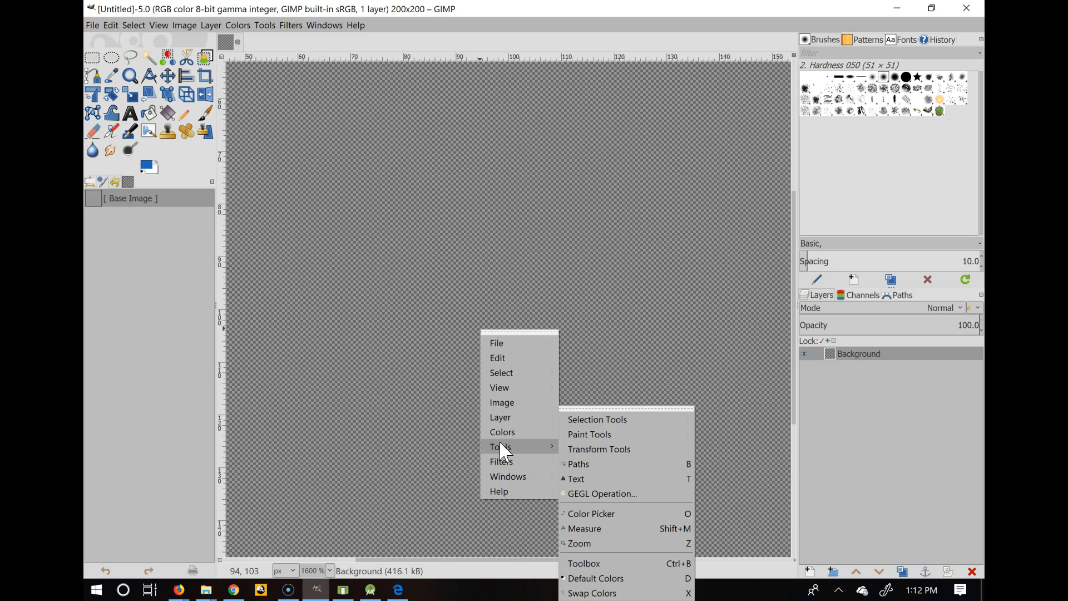
left_click(501, 462)
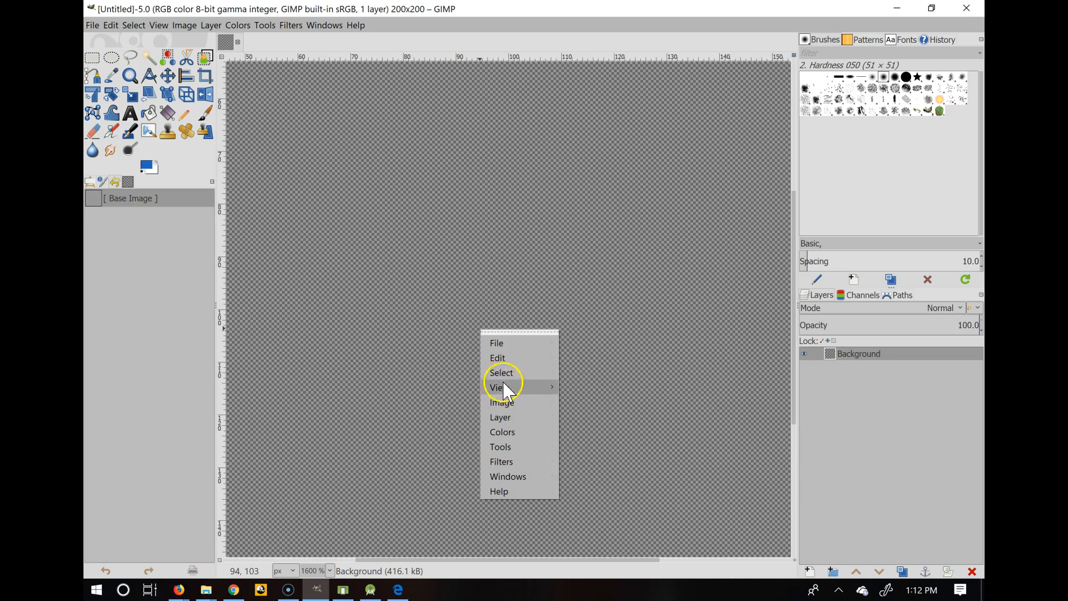
left_click(504, 374)
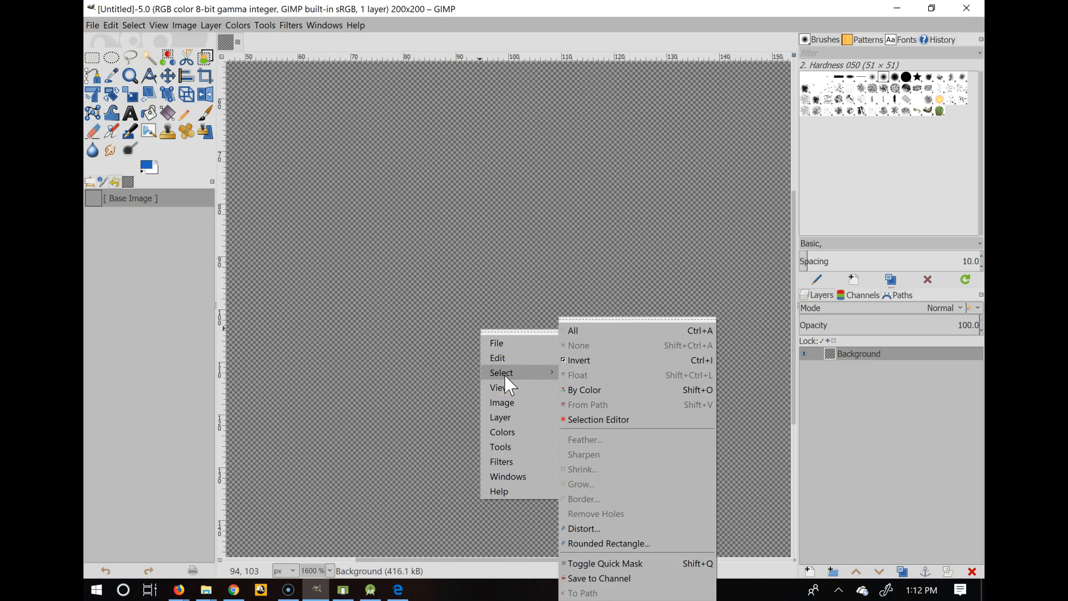
left_click(354, 223)
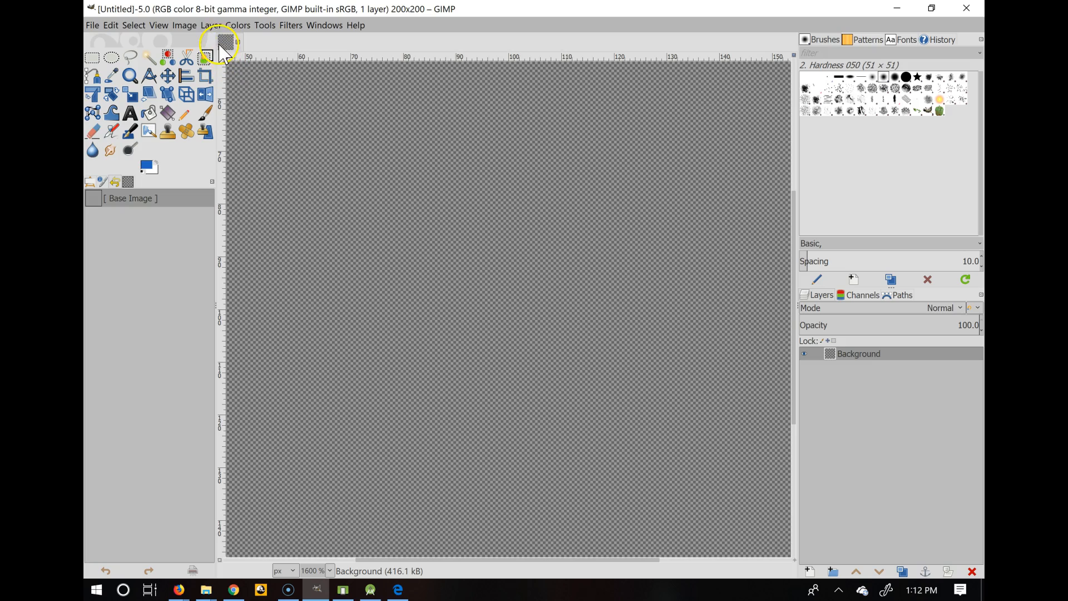
Review the current image's grid configuration, including its line style, colors and spacing, and accept it.
left_click(184, 25)
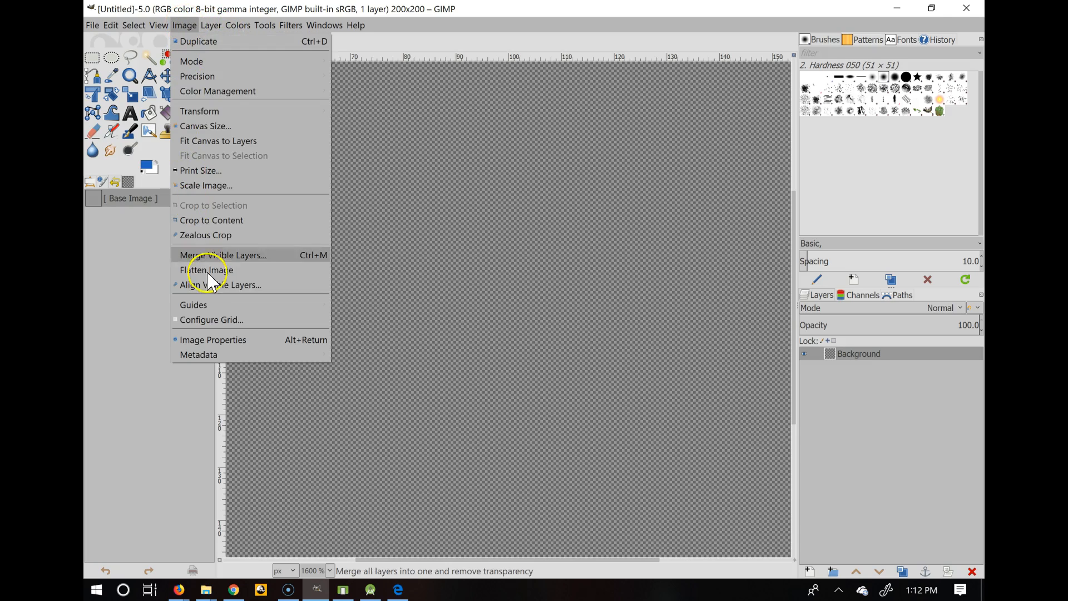
left_click(199, 322)
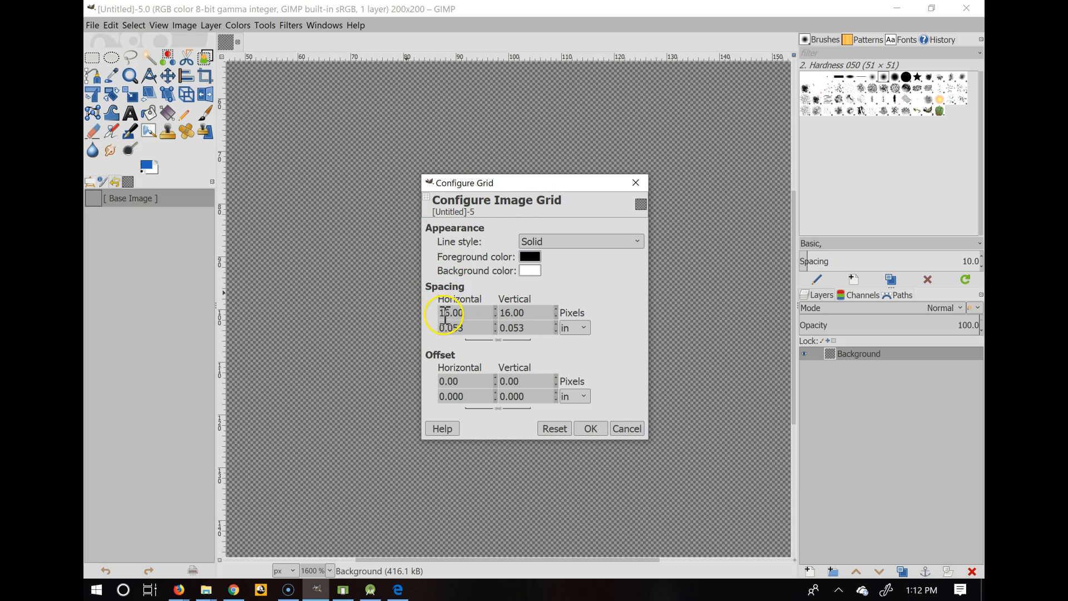
left_click(591, 429)
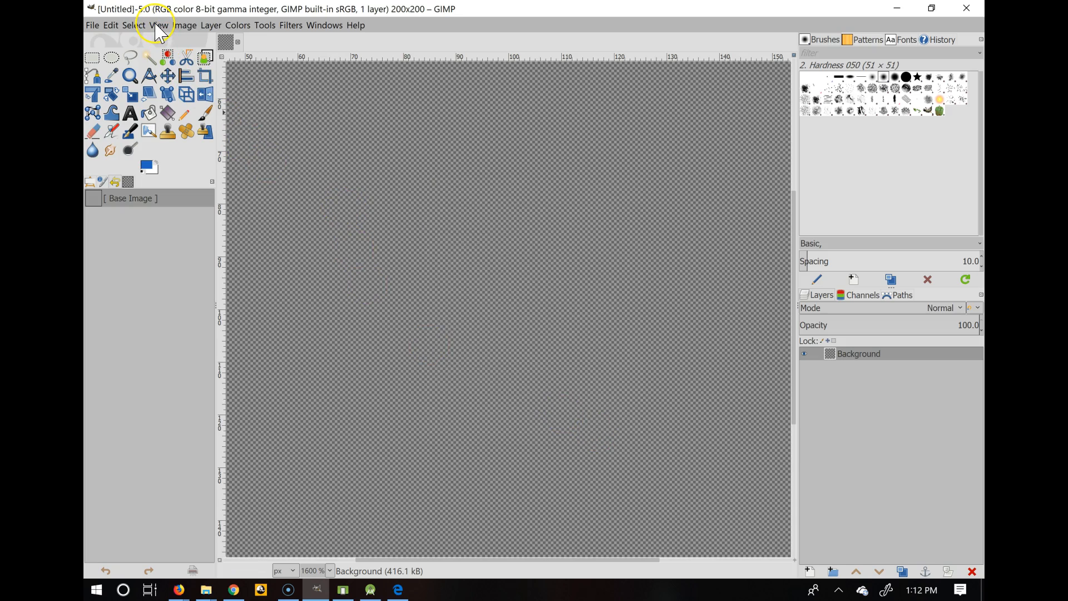
Display the grid over the image and enable snapping to the grid.
left_click(111, 28)
left_click(160, 26)
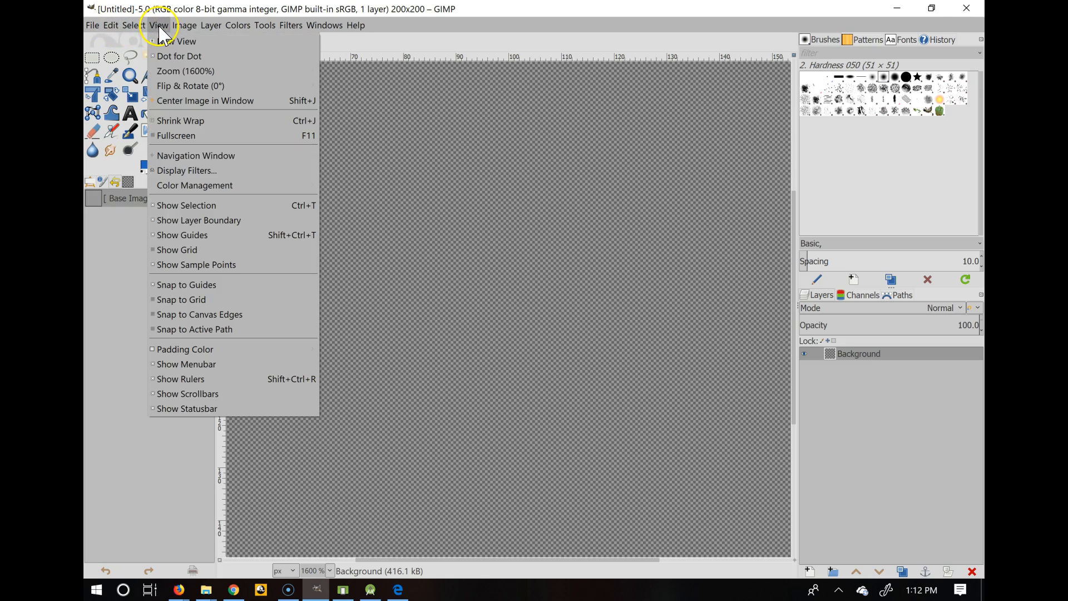
left_click(178, 253)
left_click(159, 26)
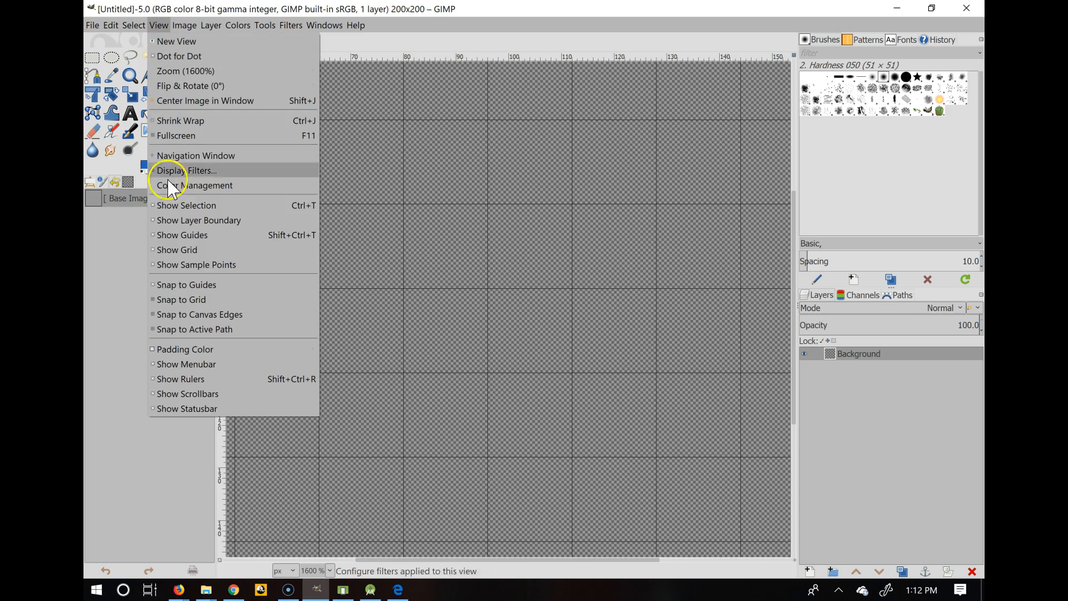
left_click(191, 299)
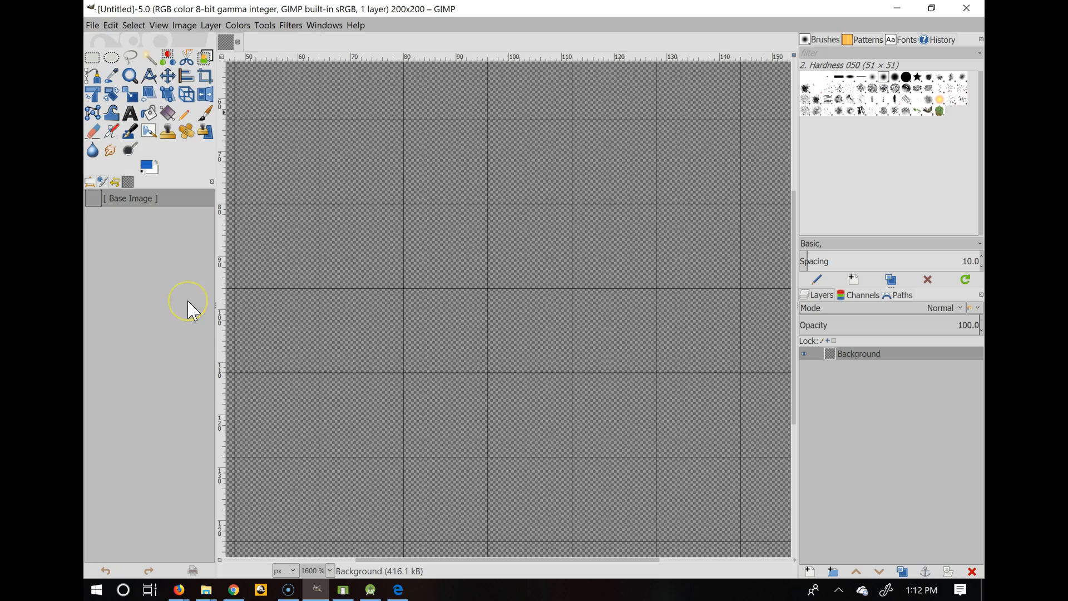
Set the image grid's foreground color to white (ffffff) in the grid configuration.
left_click(111, 26)
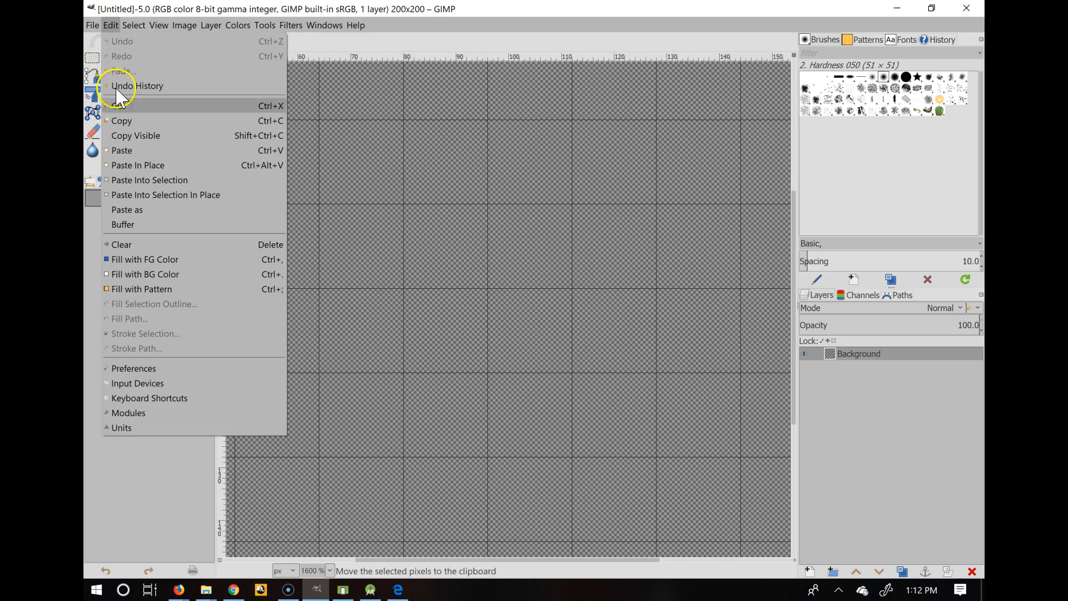
left_click(424, 20)
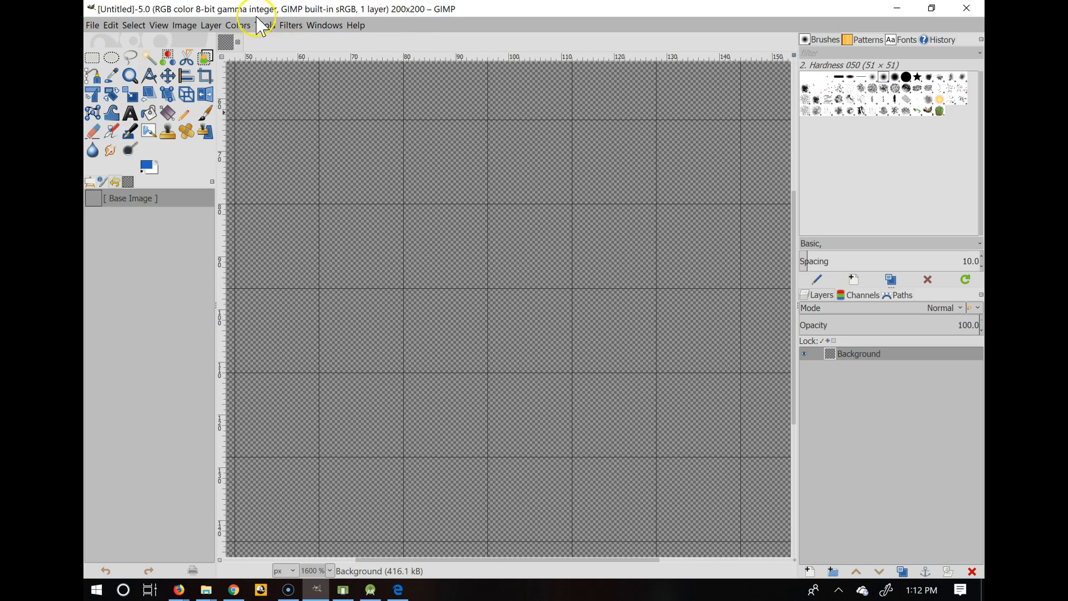
left_click(184, 26)
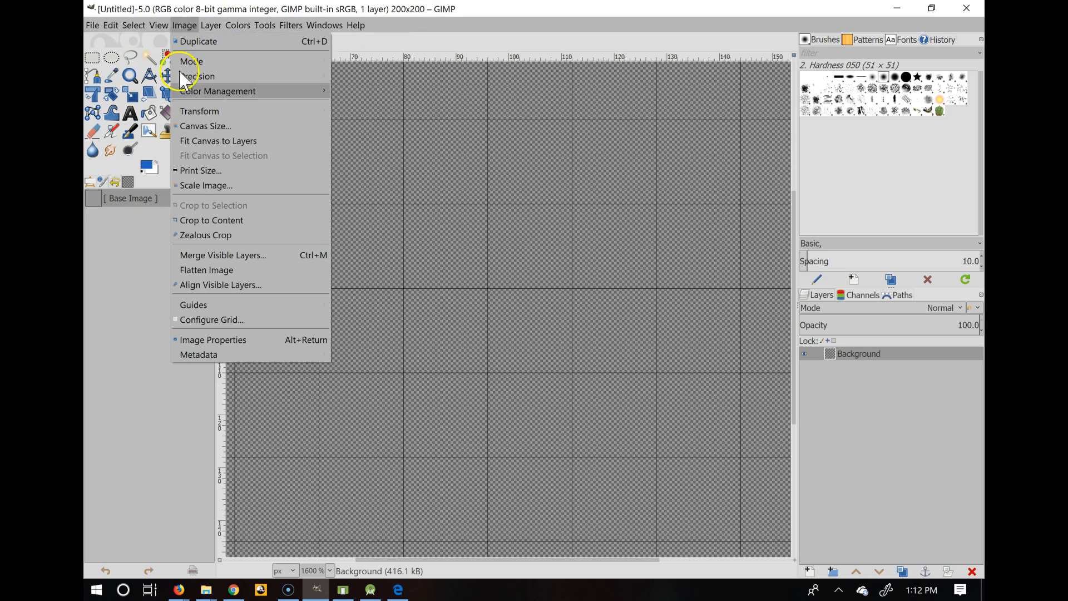
left_click(214, 319)
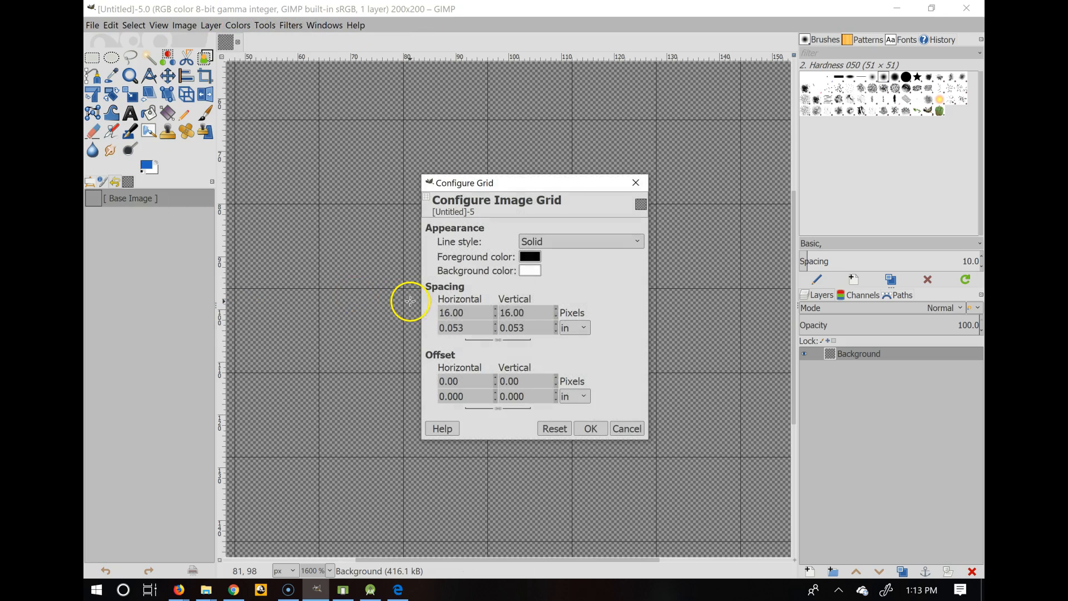
left_click(533, 259)
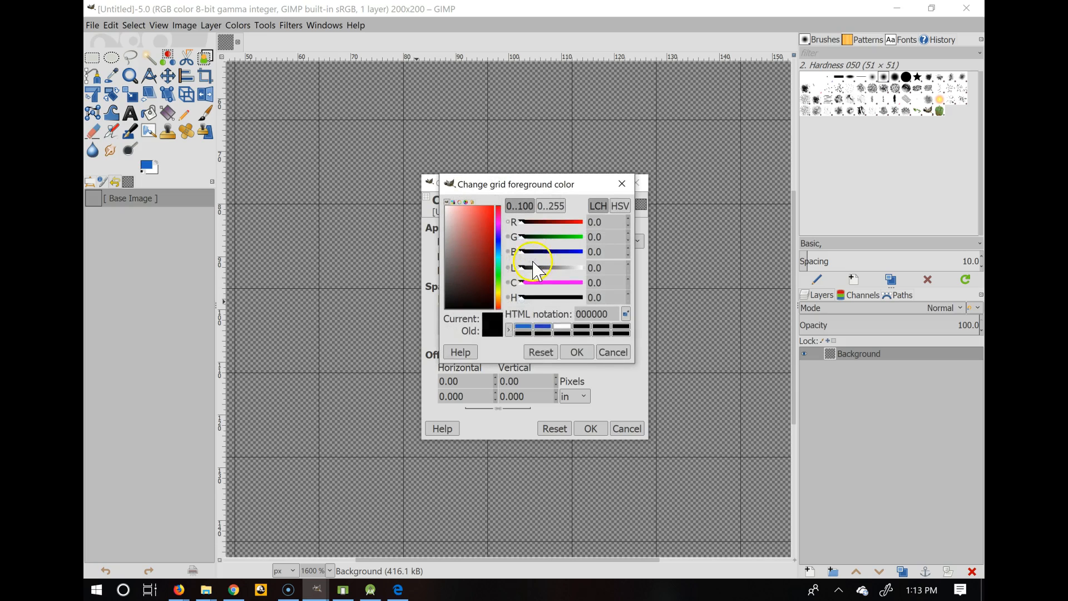
left_click(561, 327)
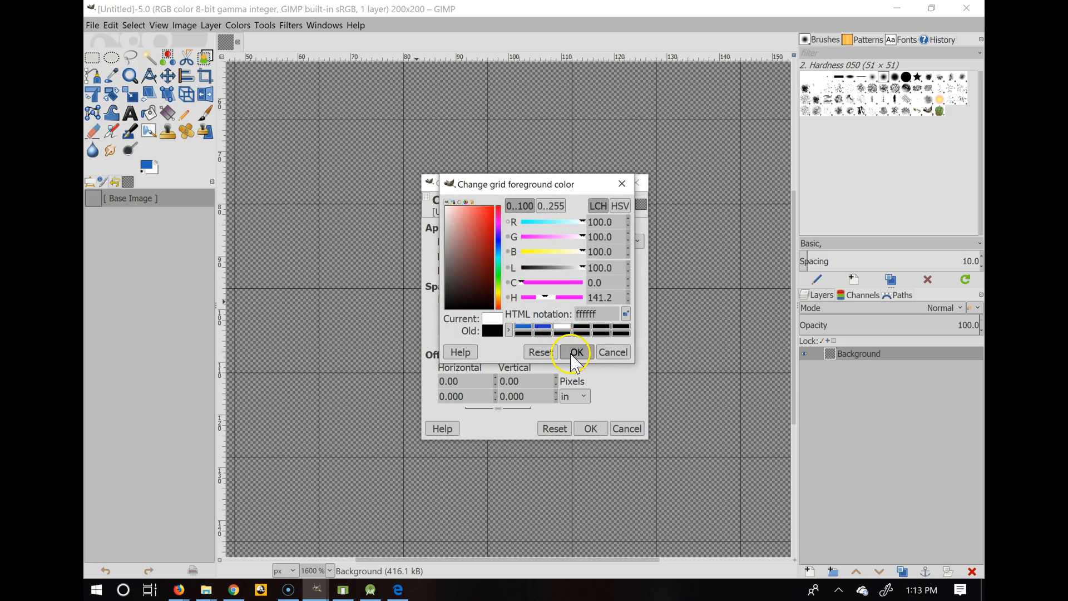
left_click(576, 353)
left_click(592, 434)
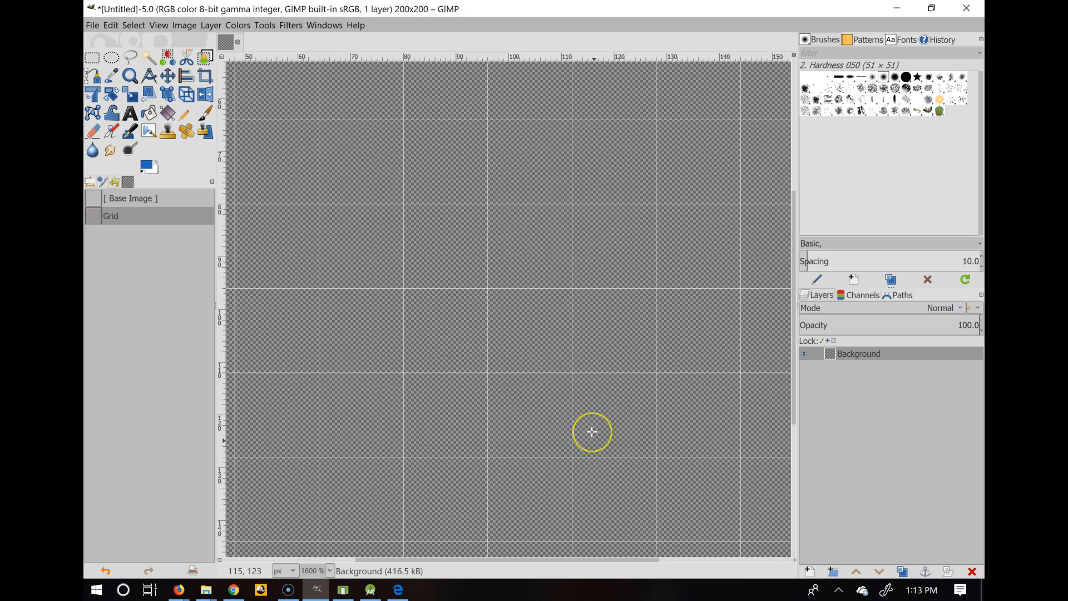
scroll(406, 328, "left", 5)
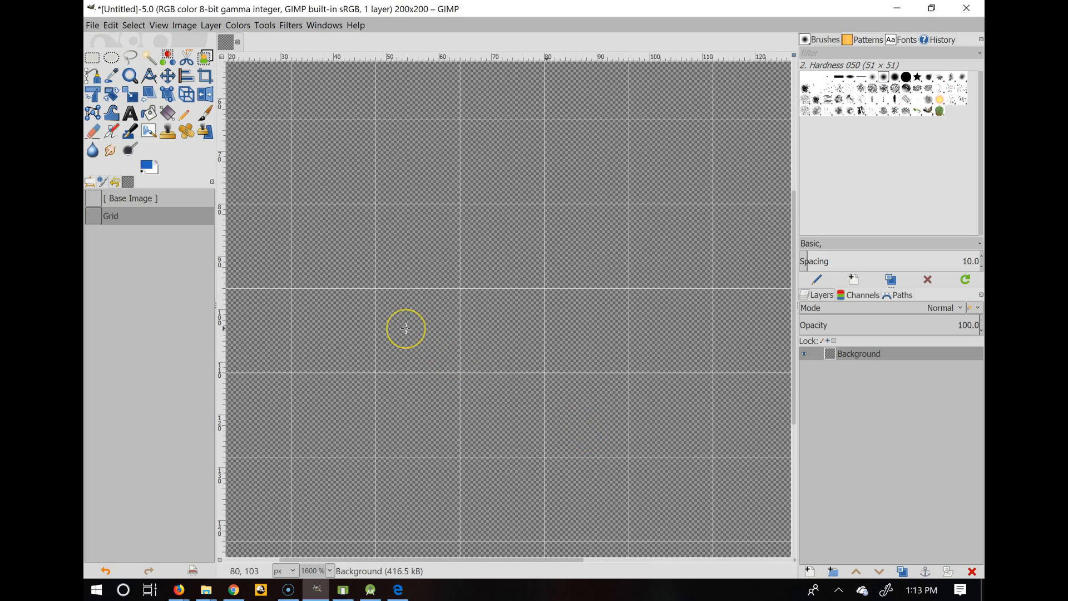
left_click(808, 299)
scroll(660, 245, "up", 6)
key("ctrl+shift+f")
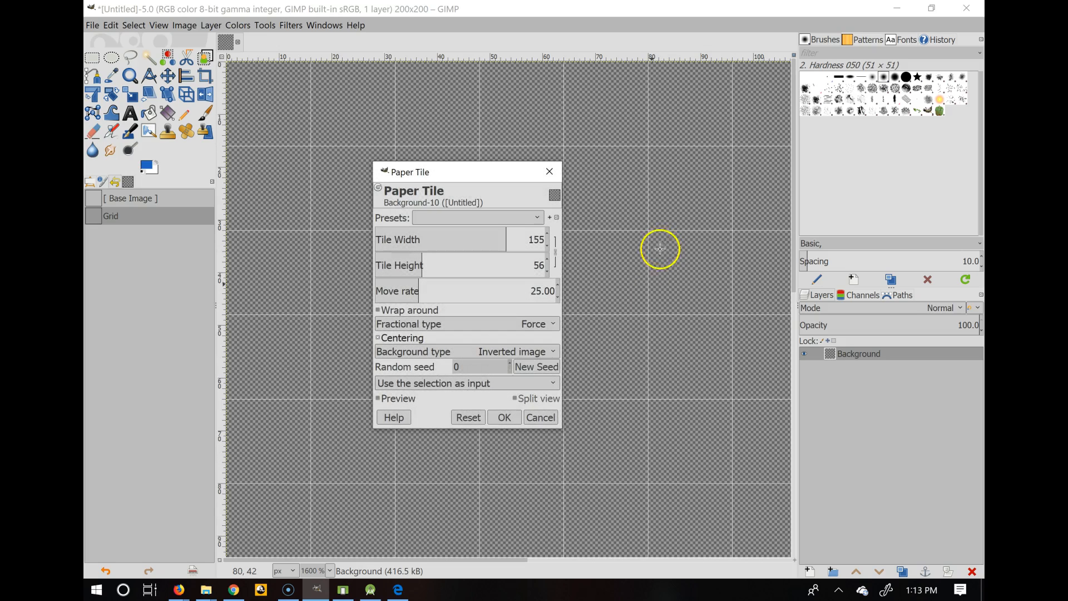
left_click(540, 418)
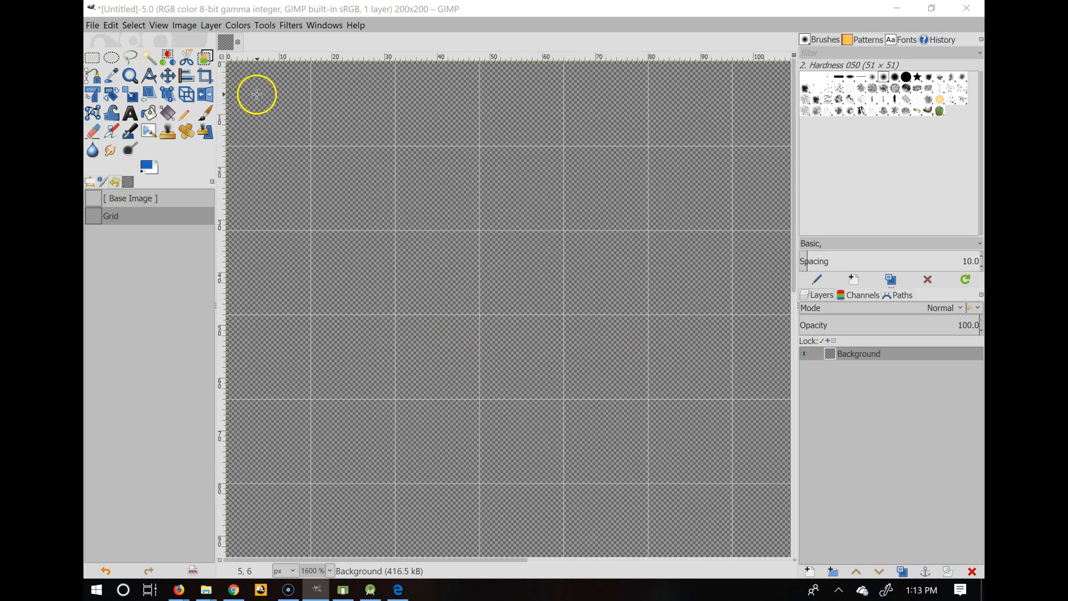
left_click(265, 25)
mouse_move(304, 25)
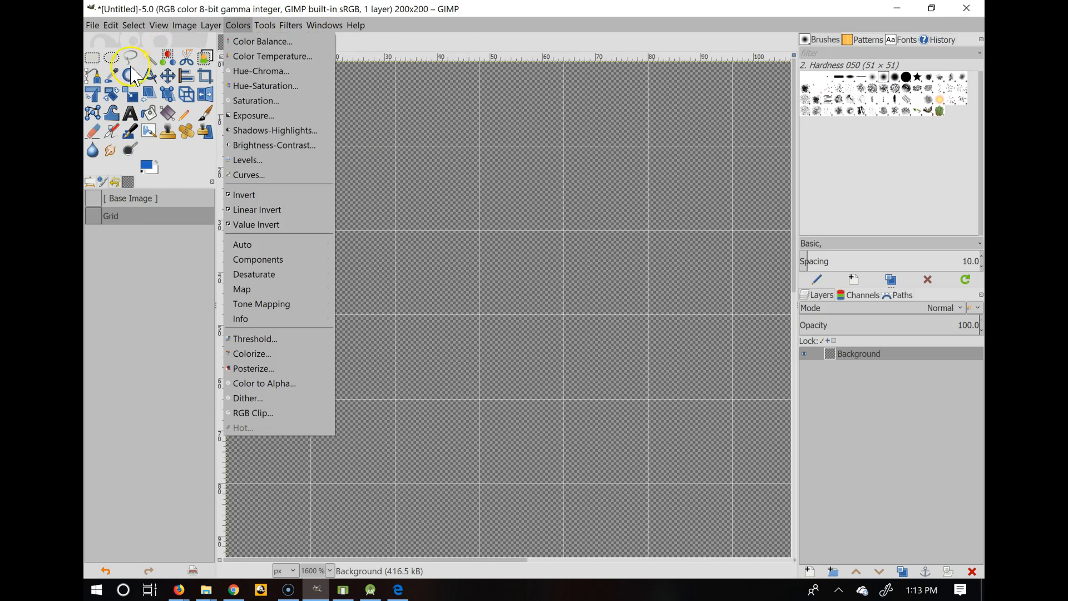
left_click(93, 58)
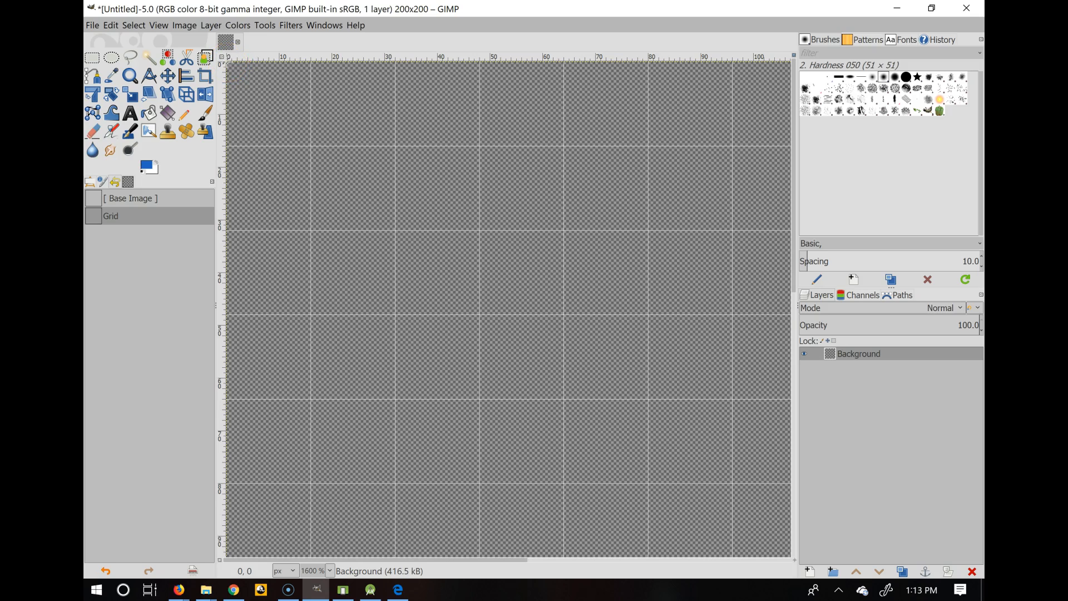
key("ctrl+shift+f")
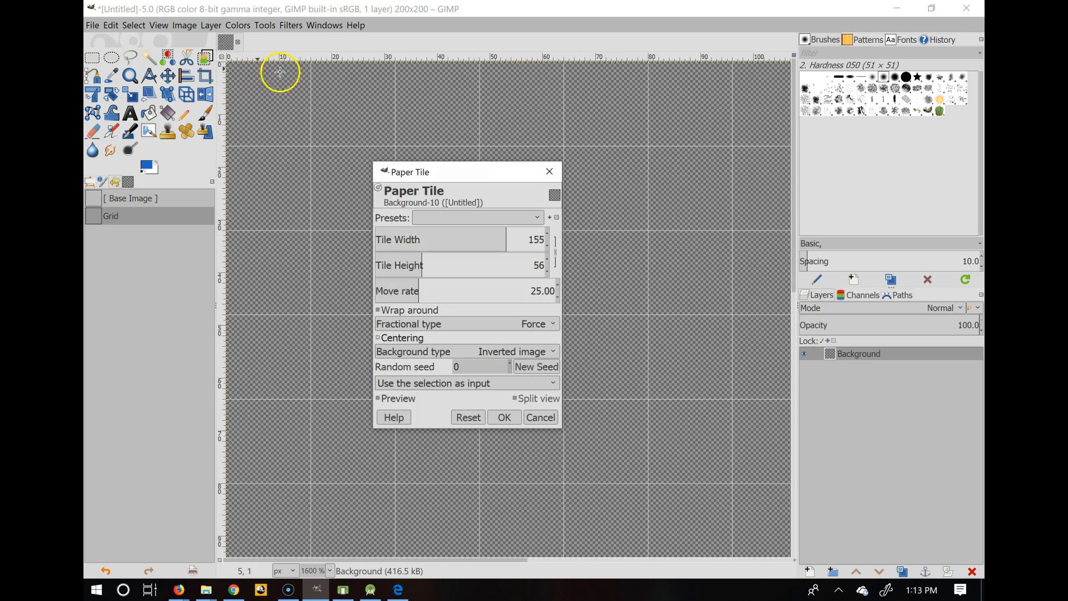
left_click(540, 417)
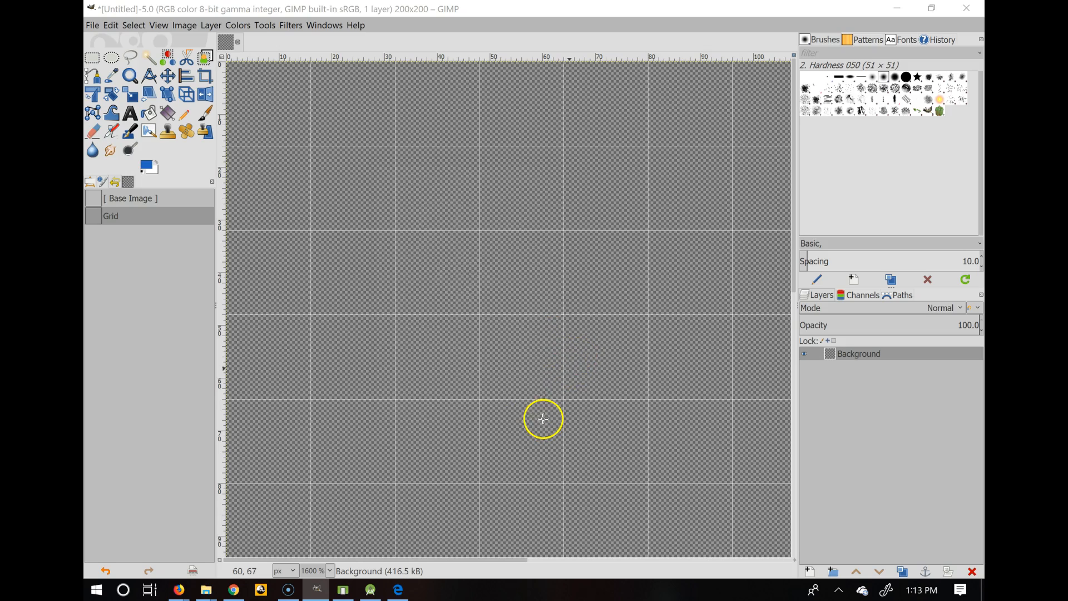
left_click(324, 28)
mouse_move(290, 26)
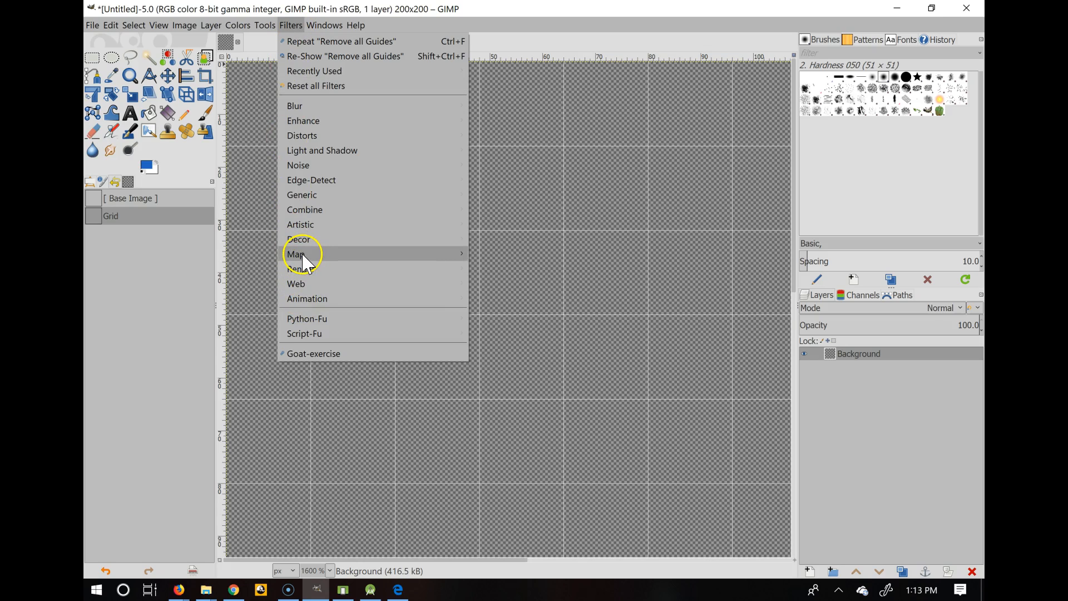
left_click(385, 252)
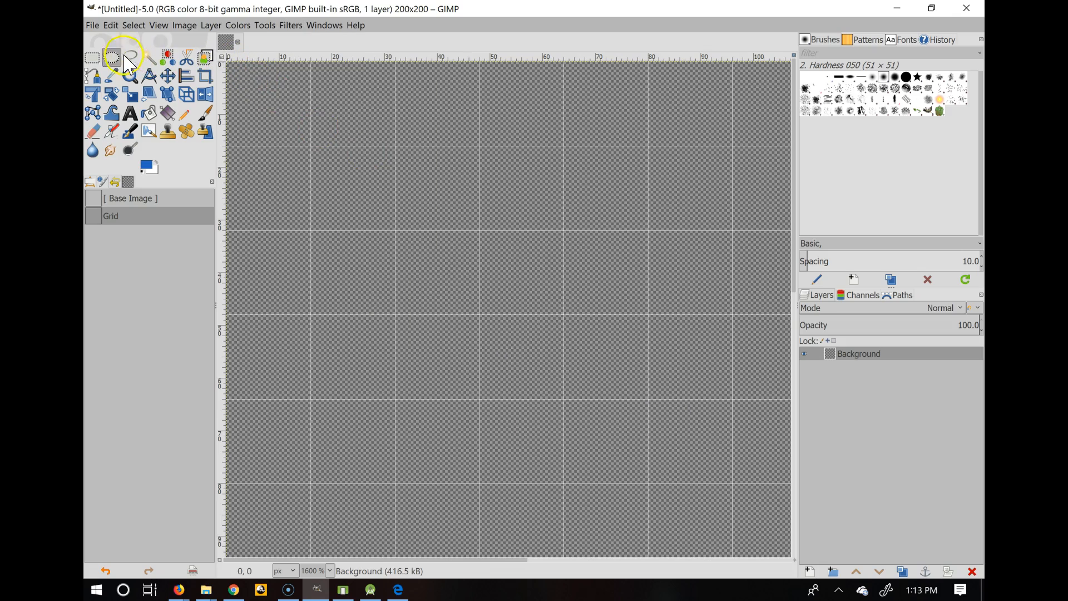
Make a rectangular selection of 48 × 48 px from the image origin, covering three by three grid cells.
left_click(93, 58)
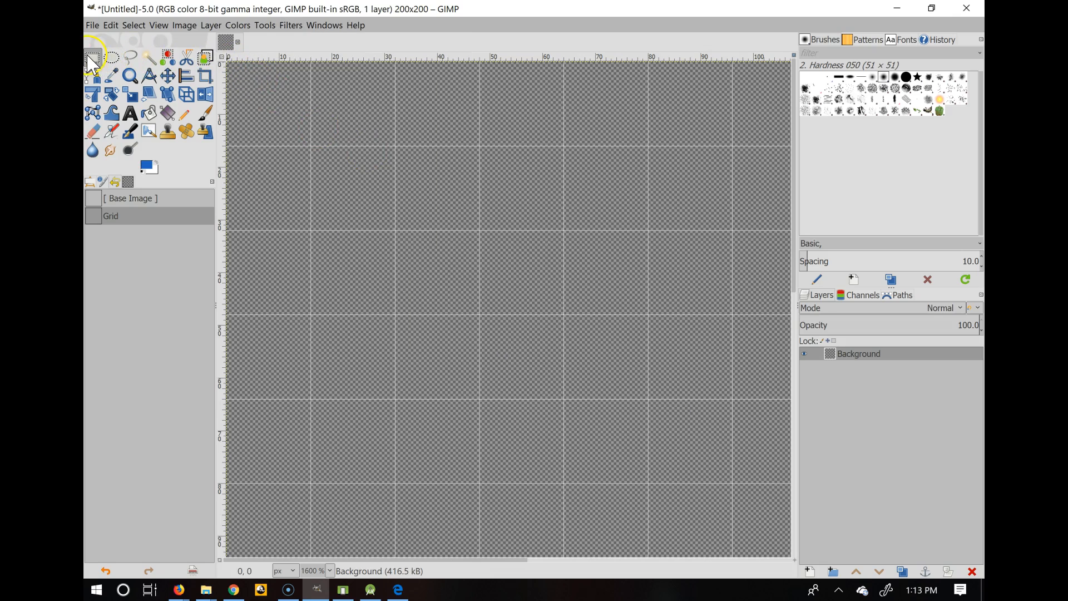
left_click(228, 62)
left_click_drag(228, 63, 479, 312)
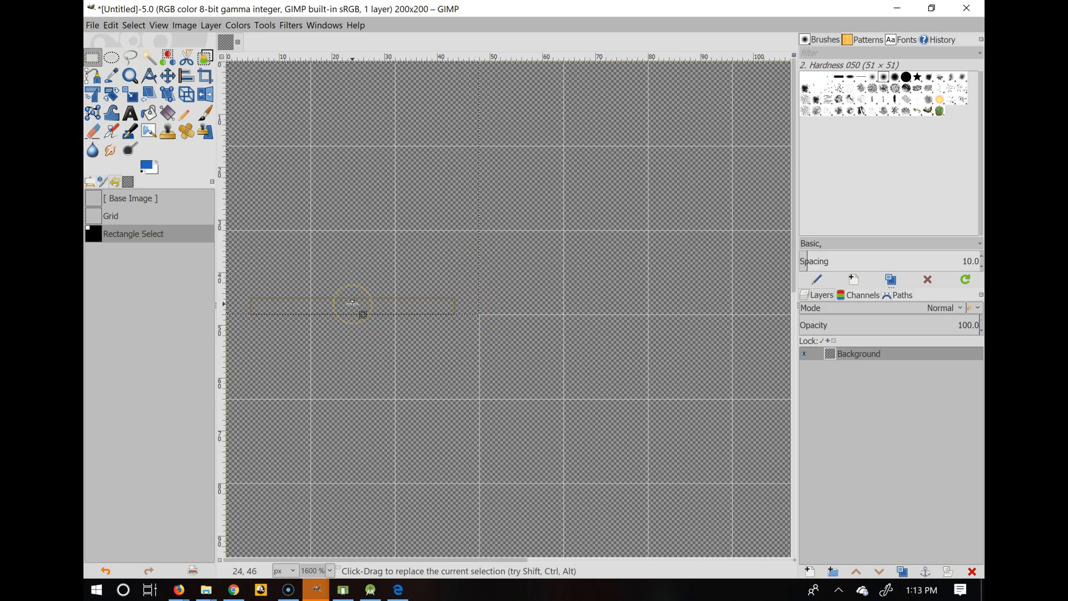
left_click(328, 90)
Bucket-fill the selected 48 × 48 px square with the blue foreground color.
left_click(133, 132)
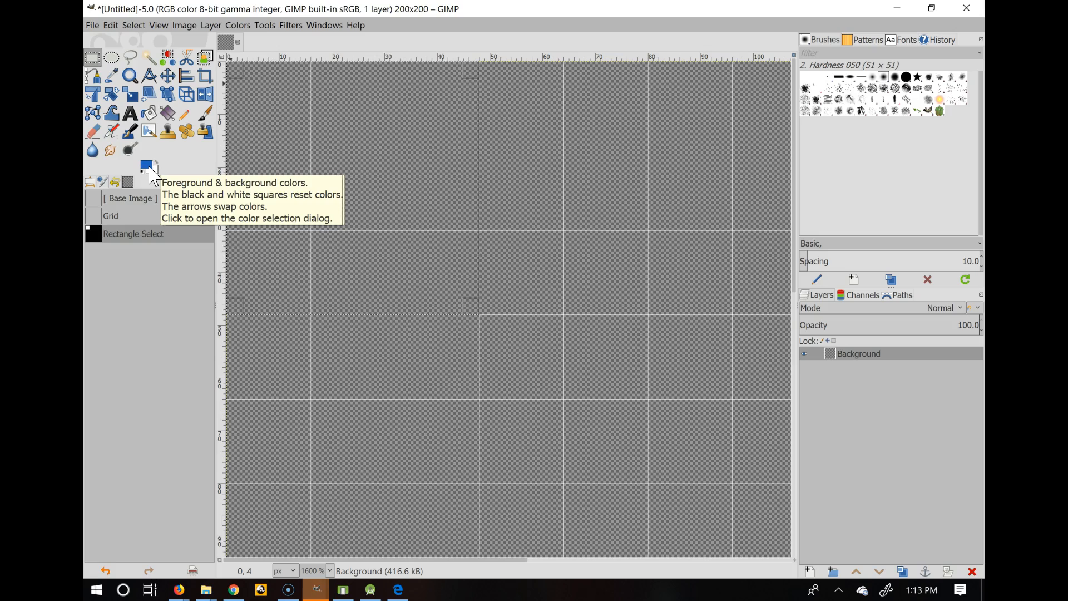
left_click(149, 116)
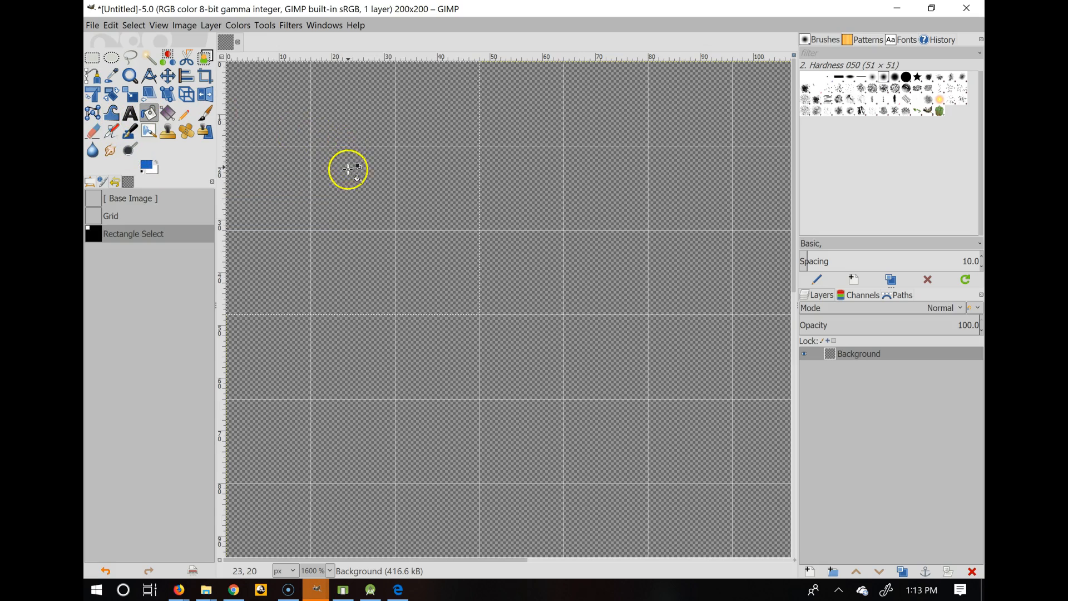
left_click(348, 171)
left_click(362, 173)
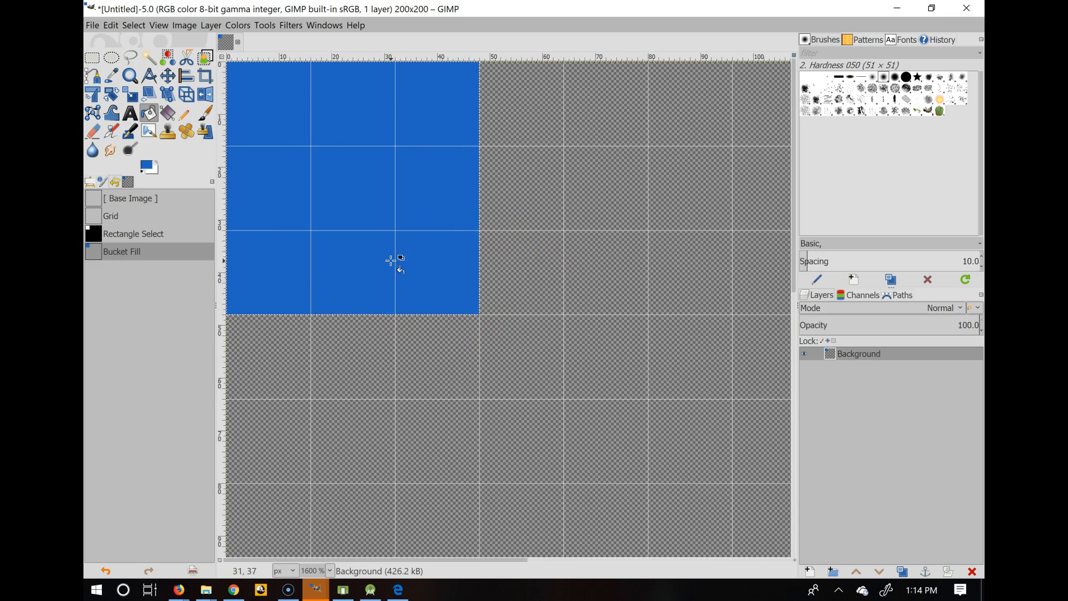
left_click_drag(391, 260, 307, 117)
Change the foreground color to a lighter violet-blue, 5e6cd3.
left_click(146, 173)
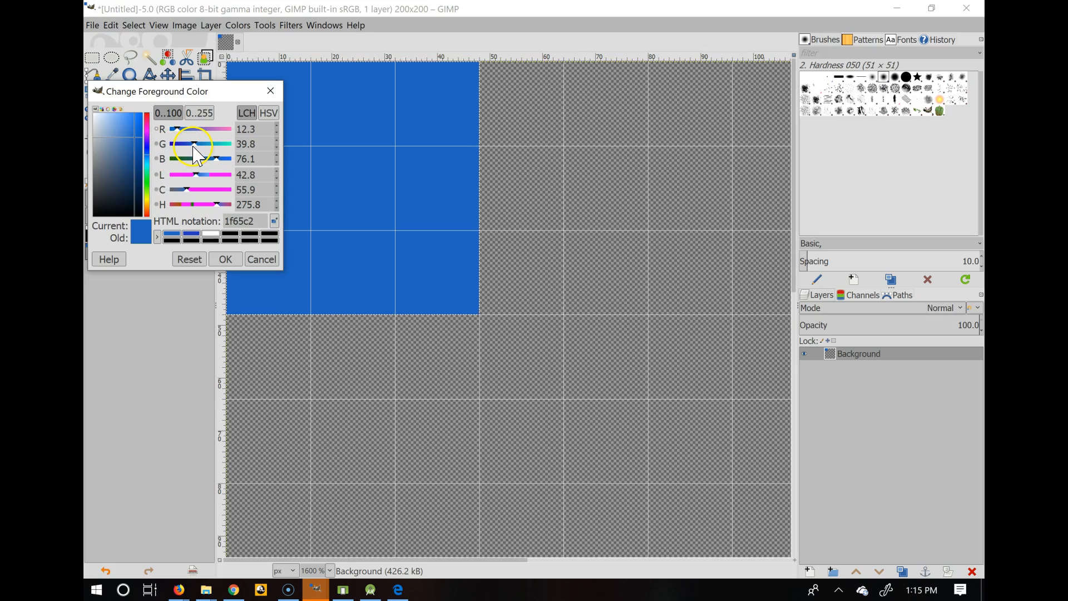
left_click_drag(193, 148, 204, 148)
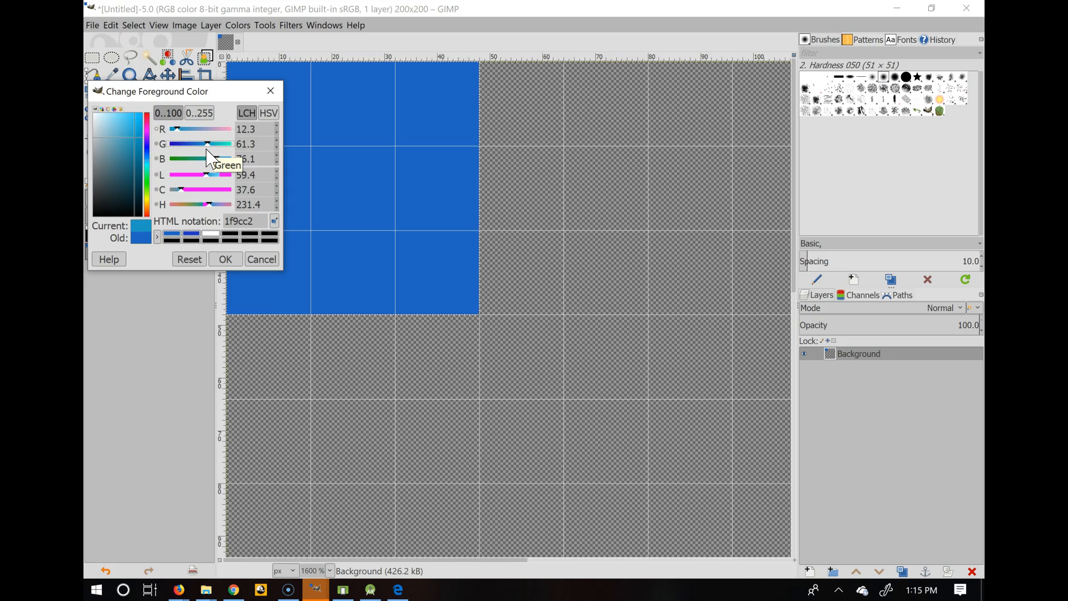
left_click(148, 158)
mouse_move(134, 137)
left_mouse_down()
mouse_move(138, 148)
mouse_move(121, 132)
left_mouse_up()
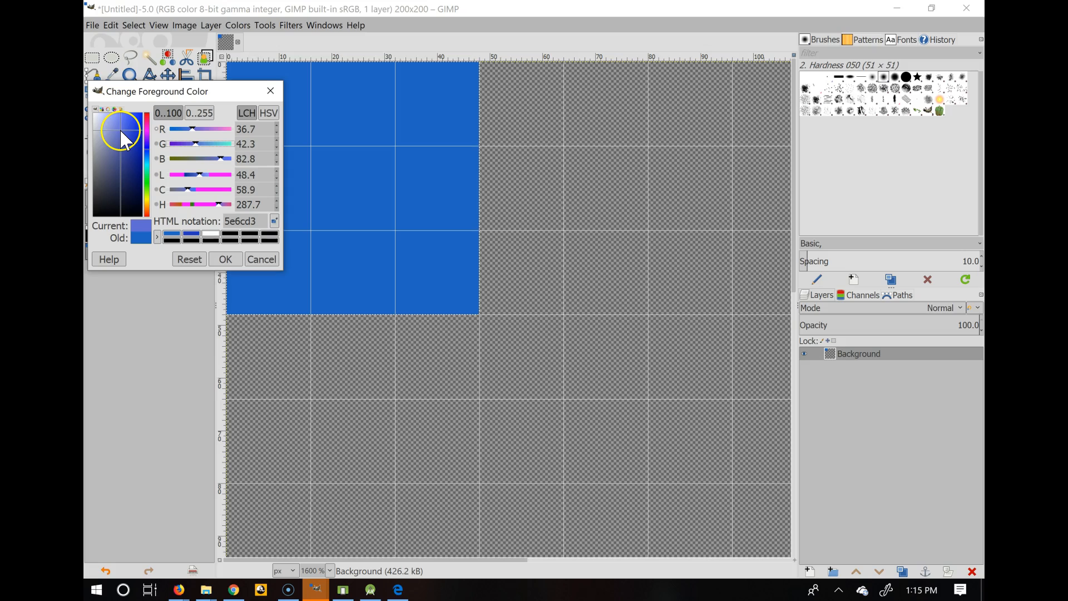
left_click(225, 259)
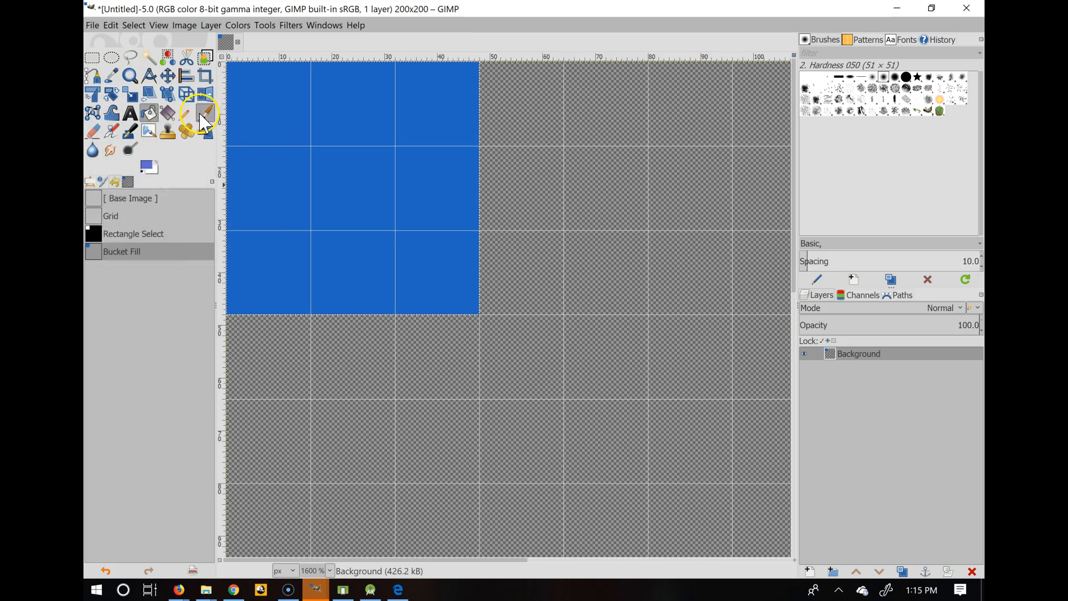
Draw three wavy diagonal lines across the blue square with the Pencil at size 1, as water ripples.
left_click(187, 118)
left_click(91, 182)
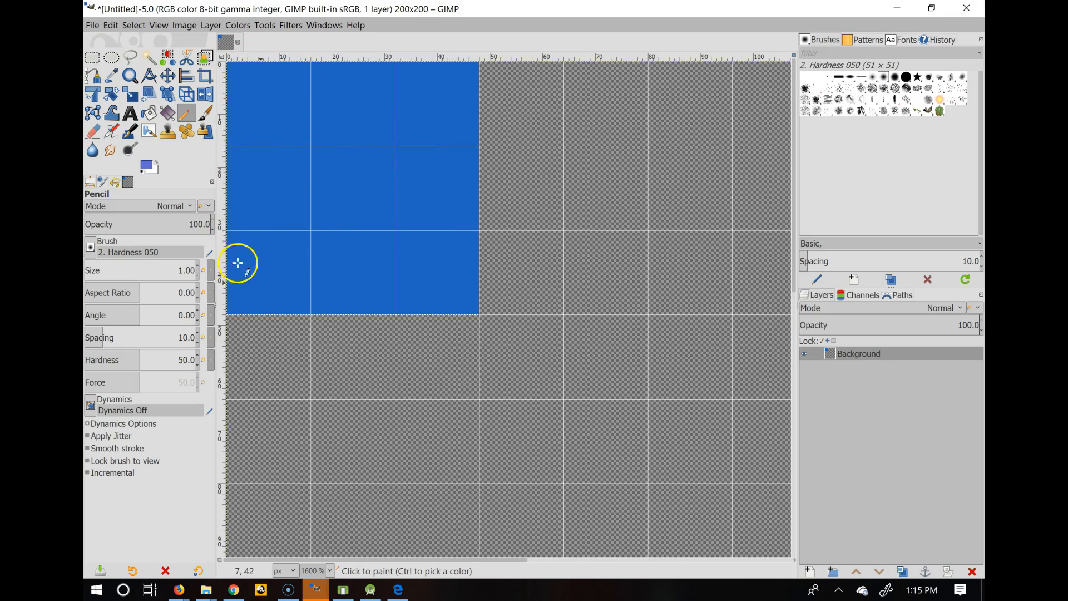
mouse_move(446, 88)
left_mouse_down()
mouse_move(433, 113)
mouse_move(307, 224)
mouse_move(277, 228)
mouse_move(240, 262)
left_mouse_up()
mouse_move(456, 179)
left_mouse_down()
mouse_move(381, 256)
mouse_move(305, 311)
left_mouse_up()
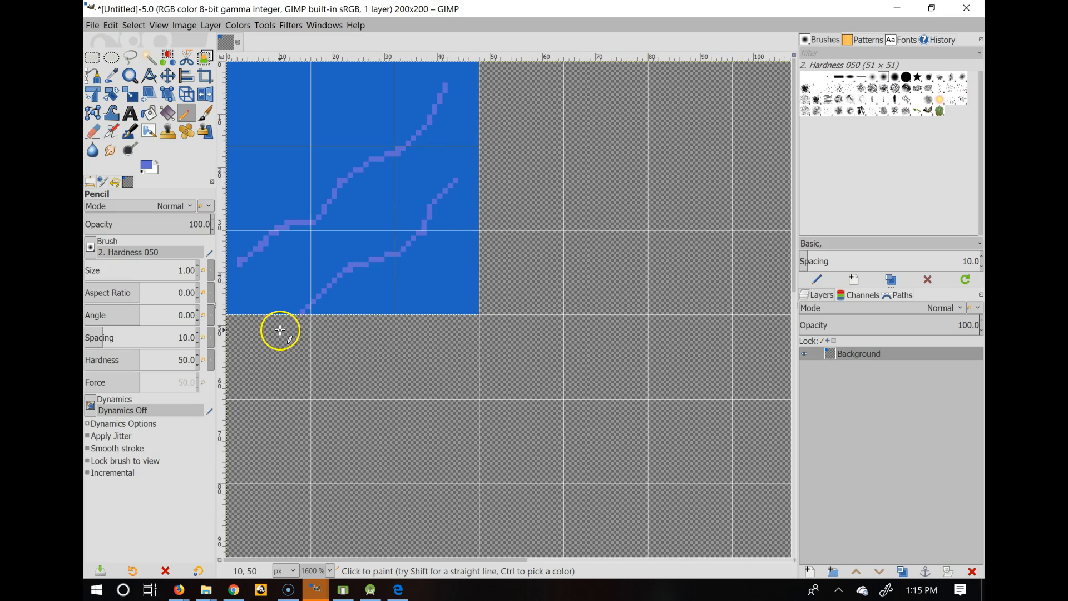
left_click_drag(378, 74, 230, 176)
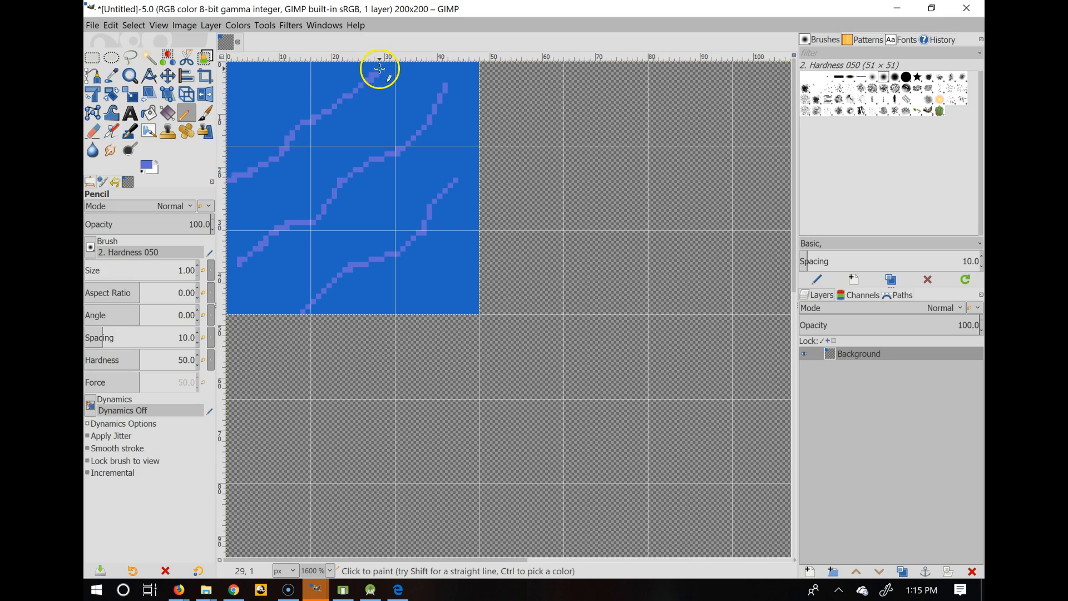
Set the foreground color to white (ffffff) from the recently used colors.
left_click(148, 167)
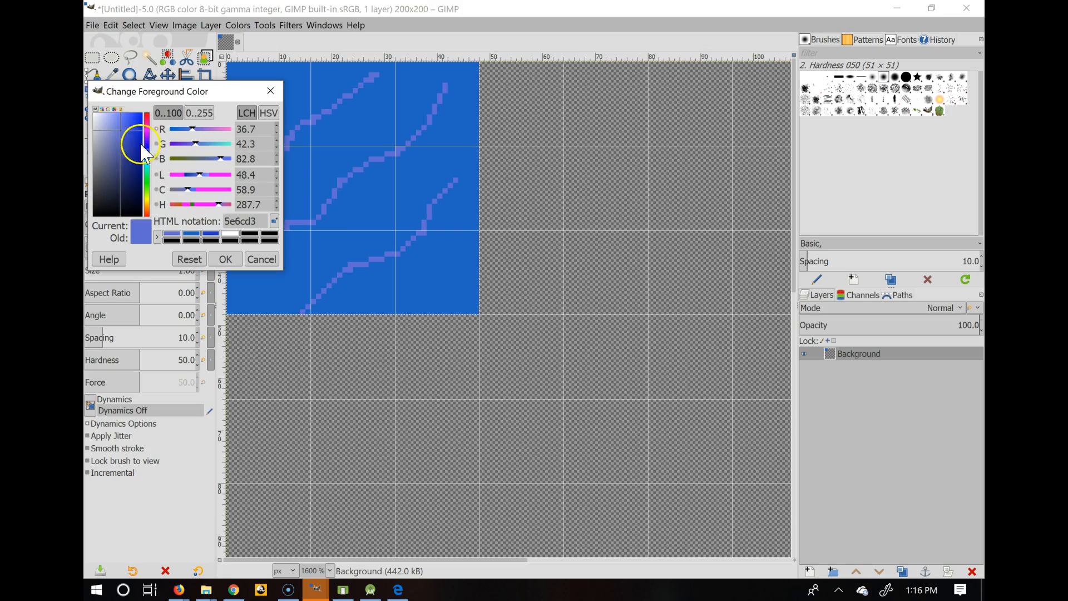
left_click(194, 238)
left_click(229, 233)
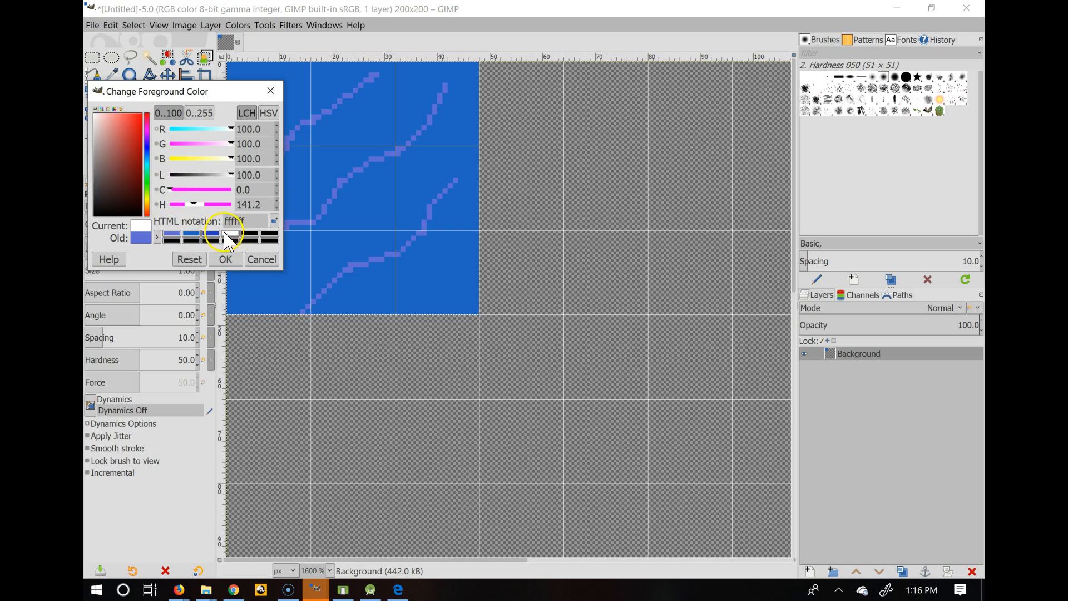
left_click(226, 260)
Draw four short white highlight strokes with the Pencil along the three violet-blue wave lines.
left_click_drag(366, 158, 336, 183)
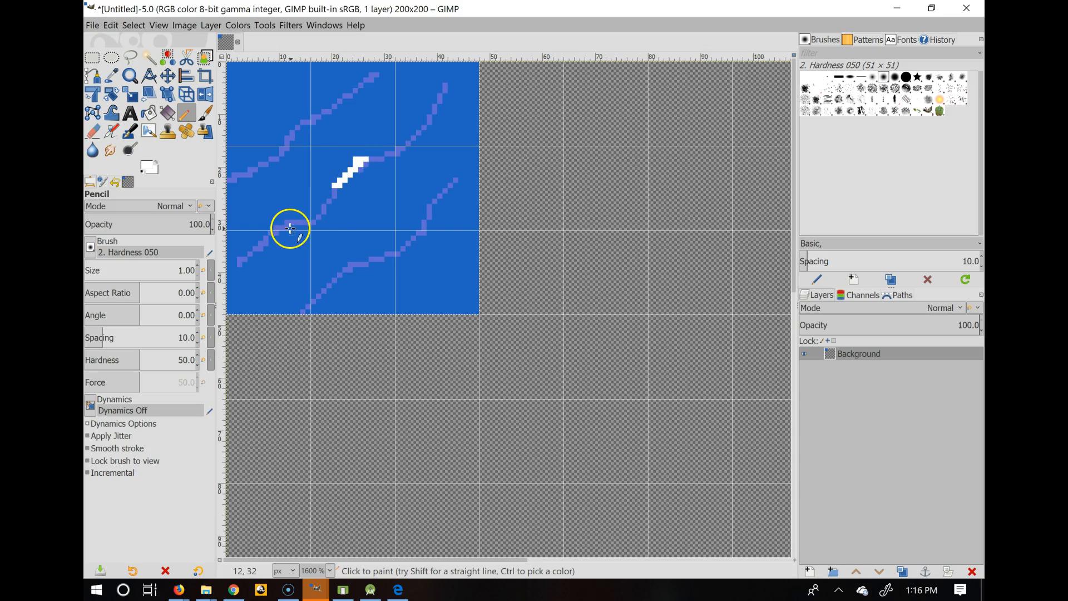
left_click_drag(287, 222, 241, 250)
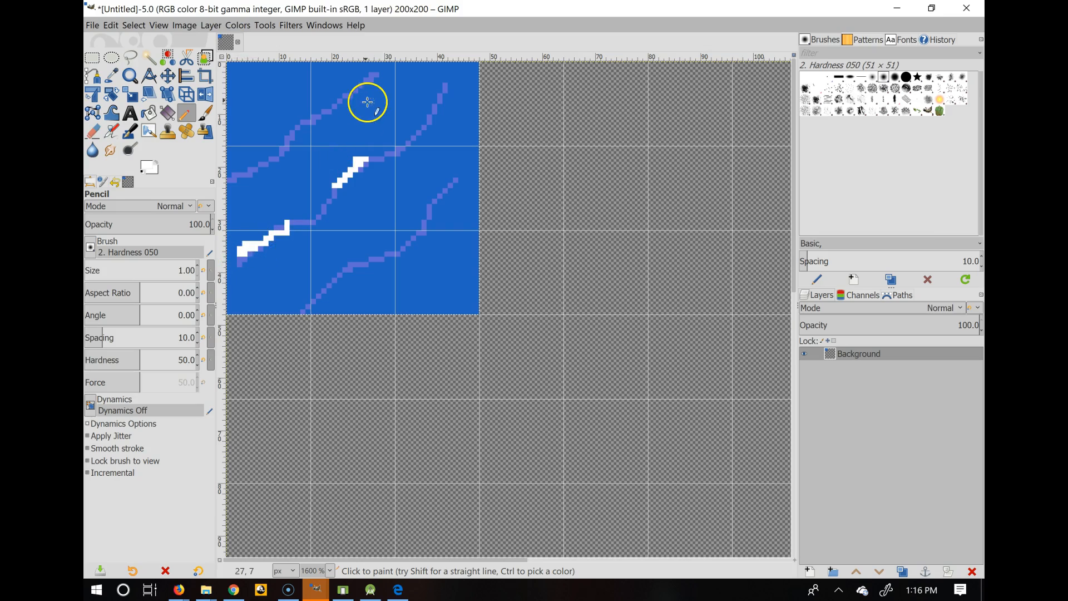
left_click_drag(374, 73, 336, 101)
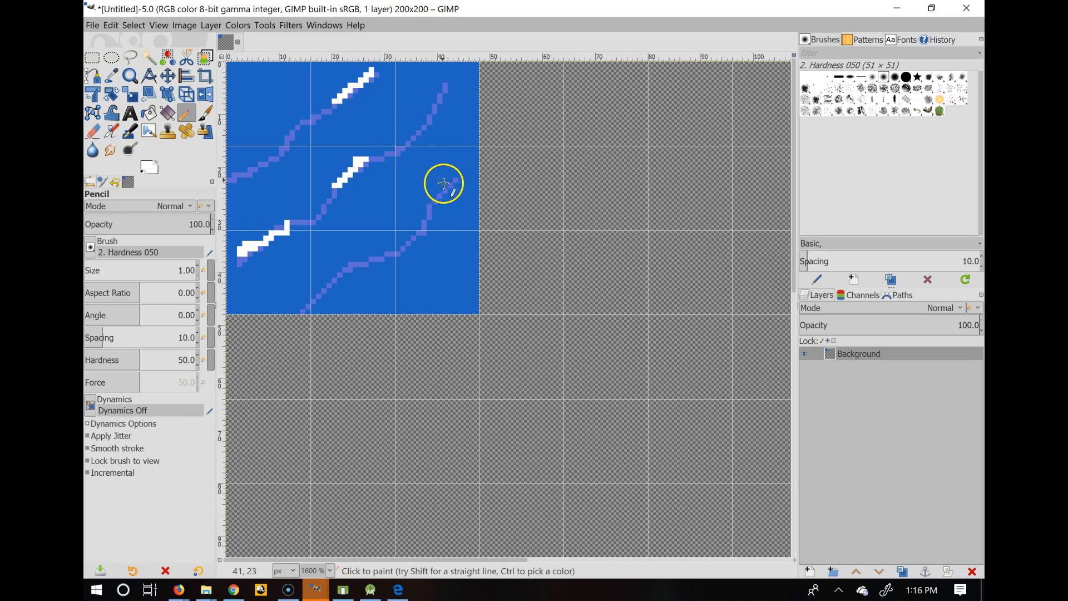
left_click_drag(455, 180, 425, 203)
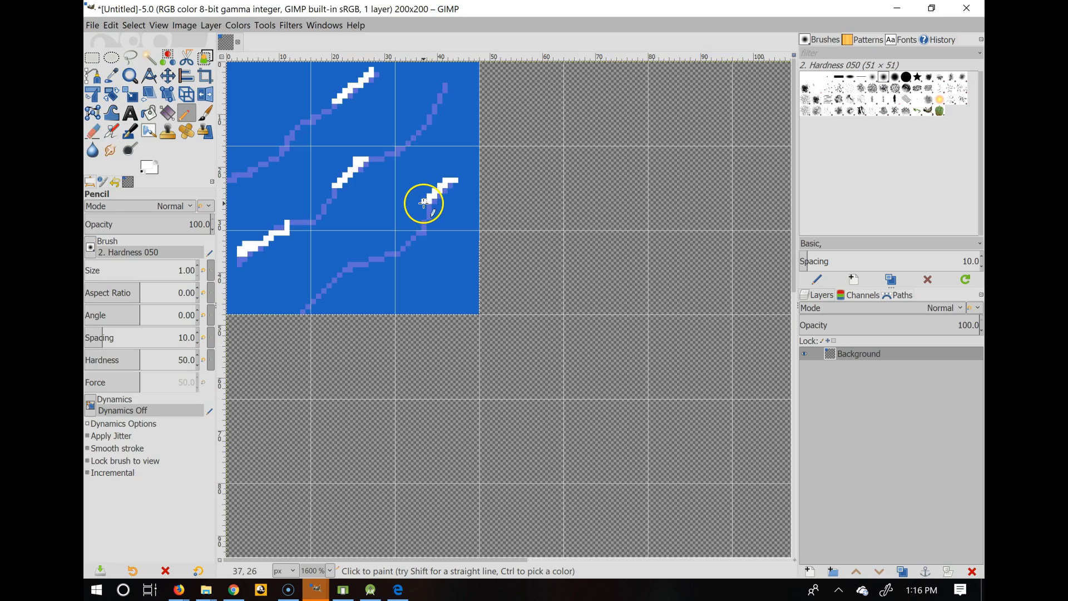
Sample the square's blue fill as the foreground color with the Color Picker.
left_click(92, 57)
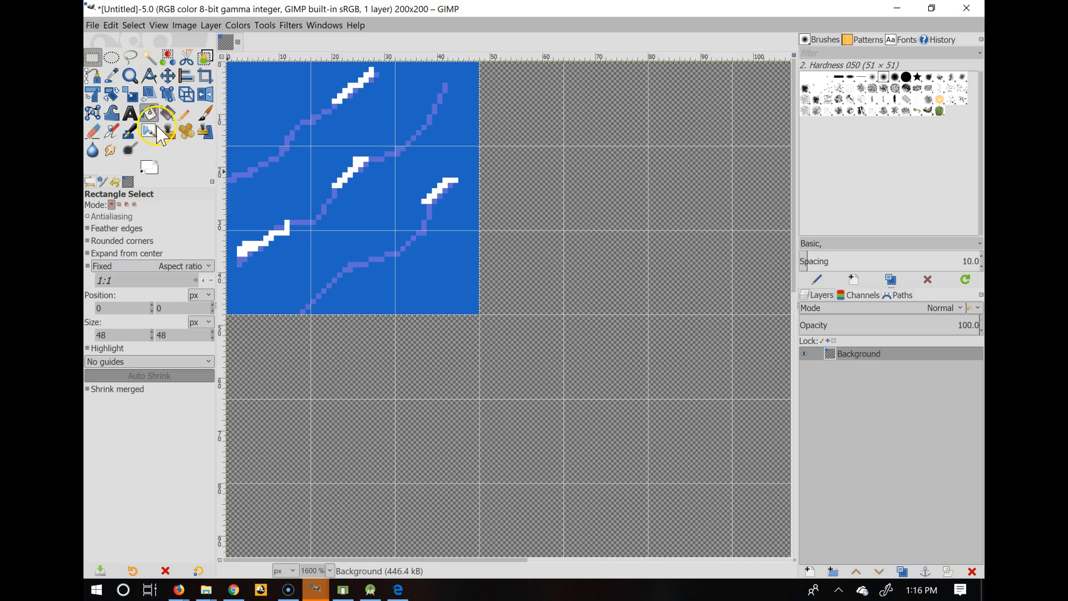
left_click(148, 165)
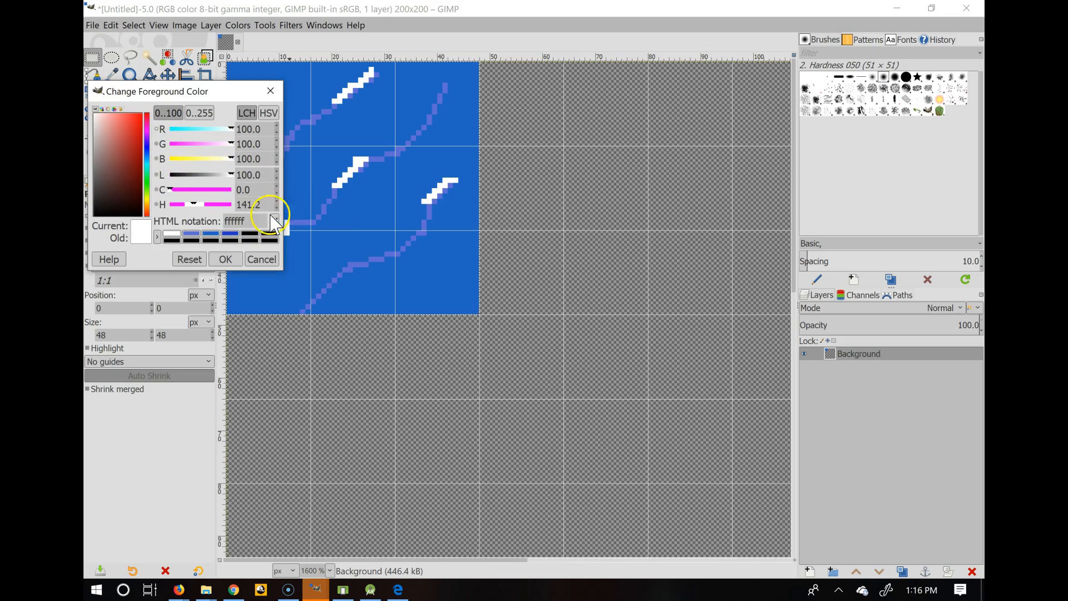
left_click(260, 259)
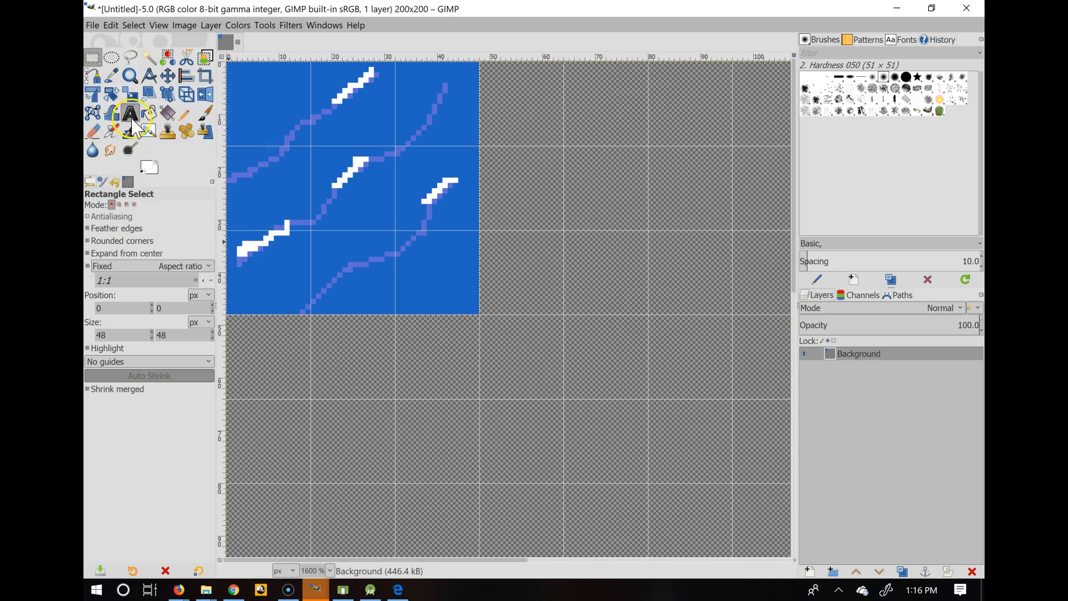
left_click(114, 76)
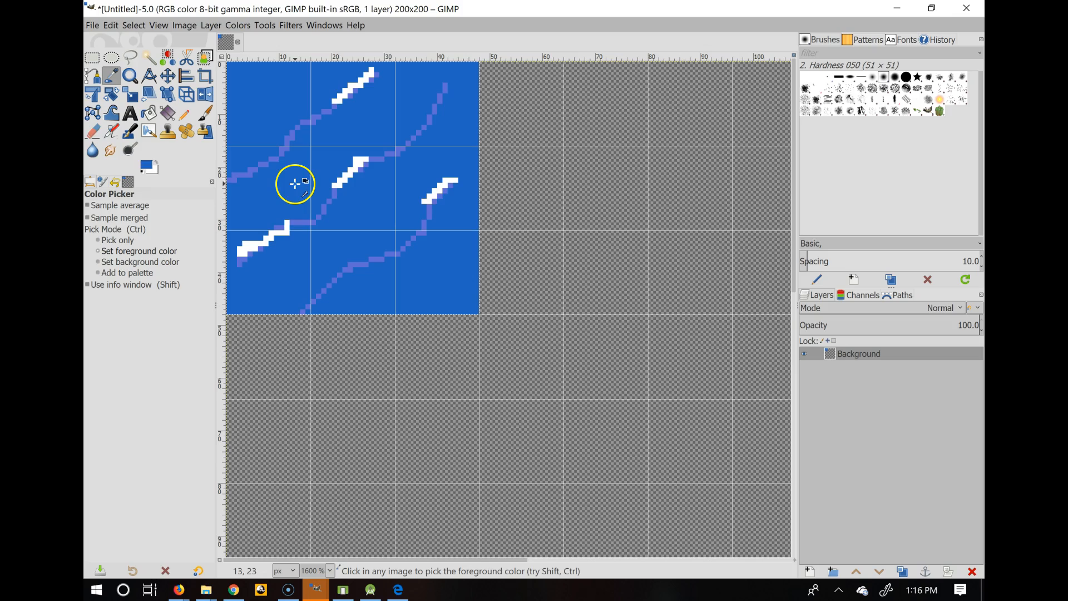
Darken the sampled blue foreground color to 1f3cc2 by reducing its green component.
left_click(147, 167)
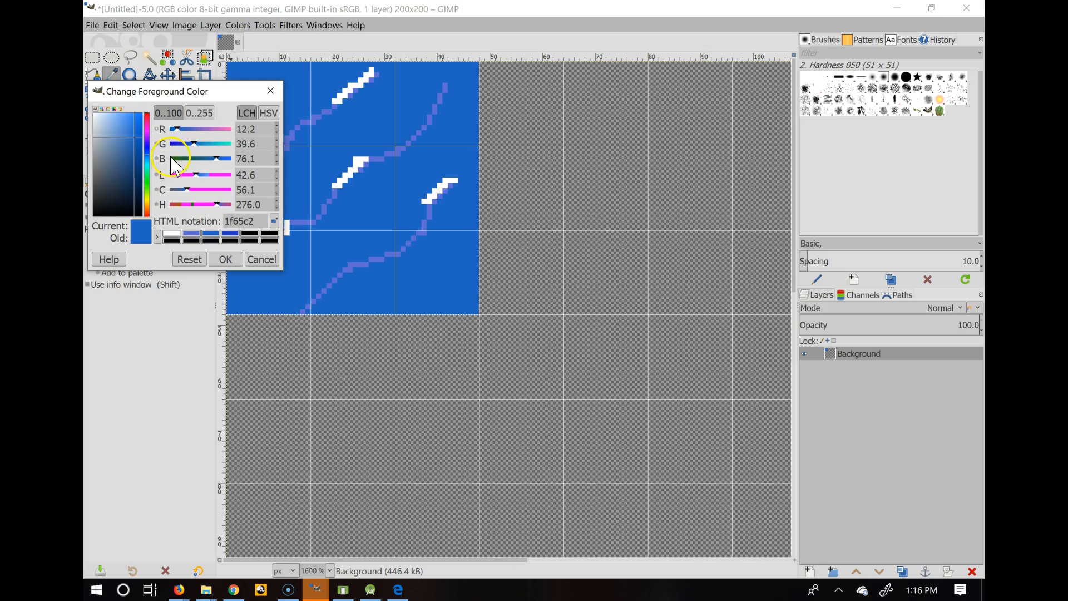
left_click_drag(194, 144, 186, 143)
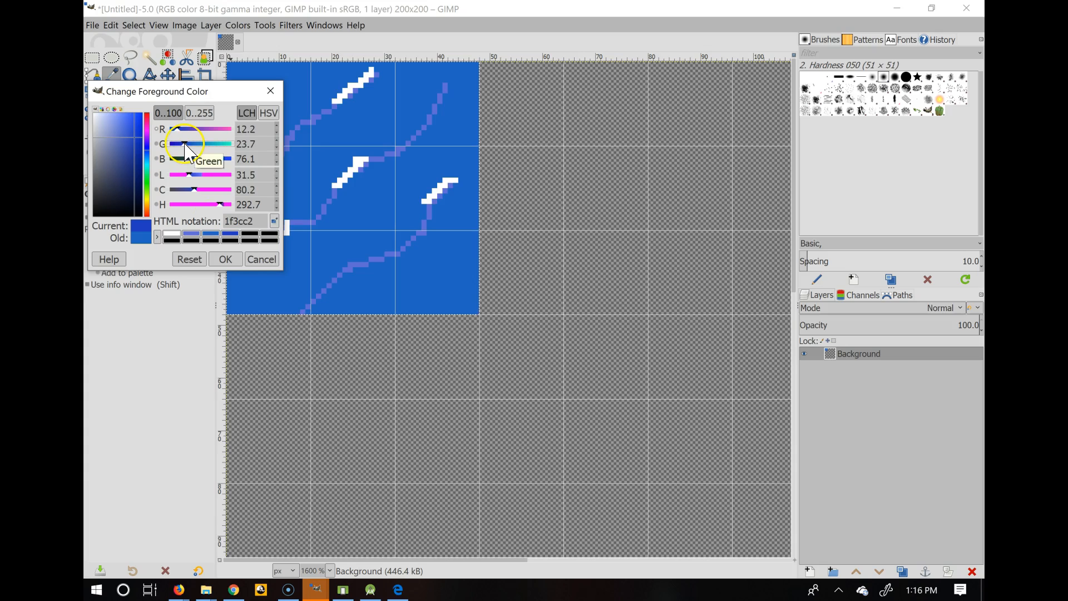
left_click(230, 260)
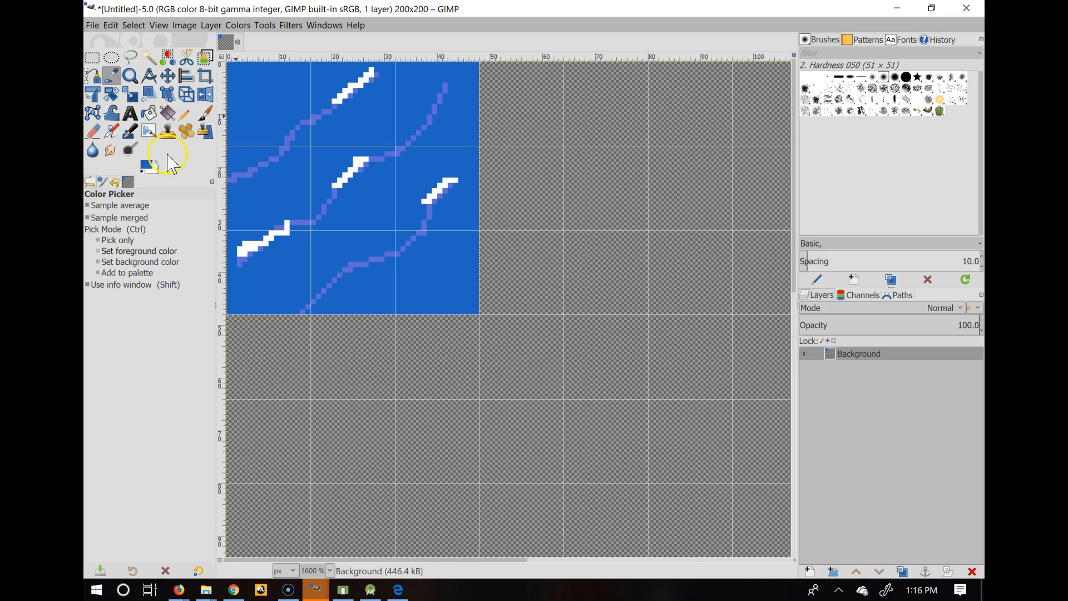
Set the foreground color to the darker blue 1f33c2 by reducing its green component to 19.9.
left_click(149, 165)
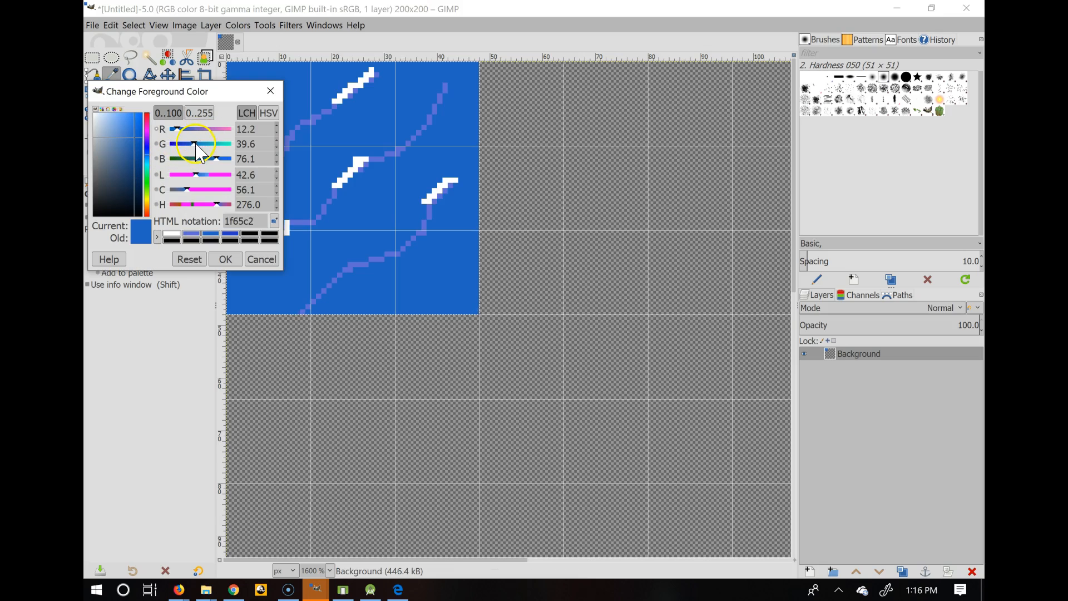
left_click_drag(195, 146, 188, 145)
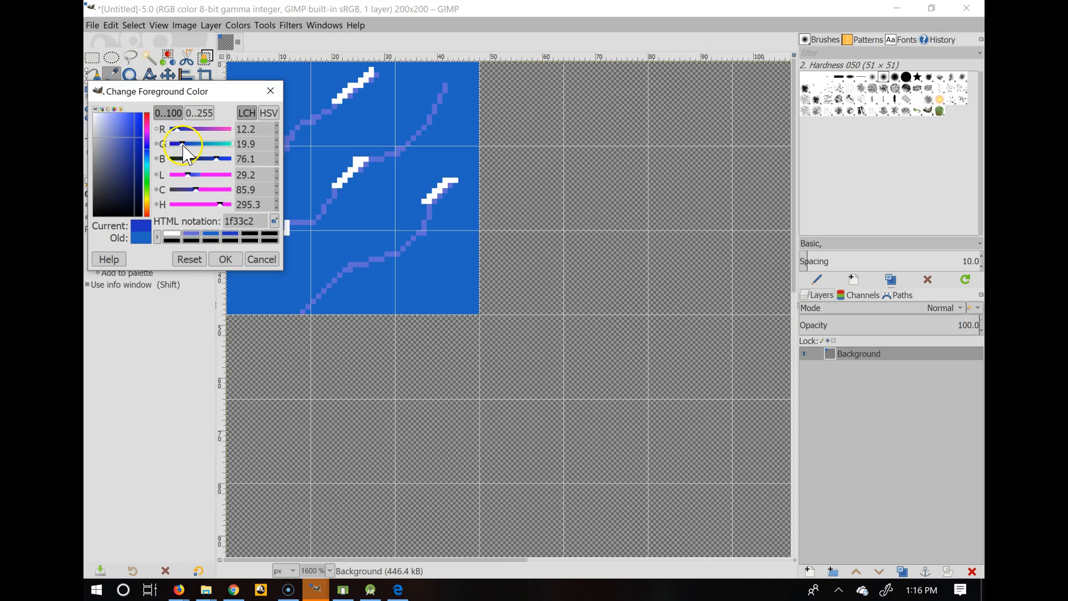
left_click(223, 259)
Draw dark blue shadow strokes with the Pencil directly beneath the three violet-blue wave lines.
left_click(184, 114)
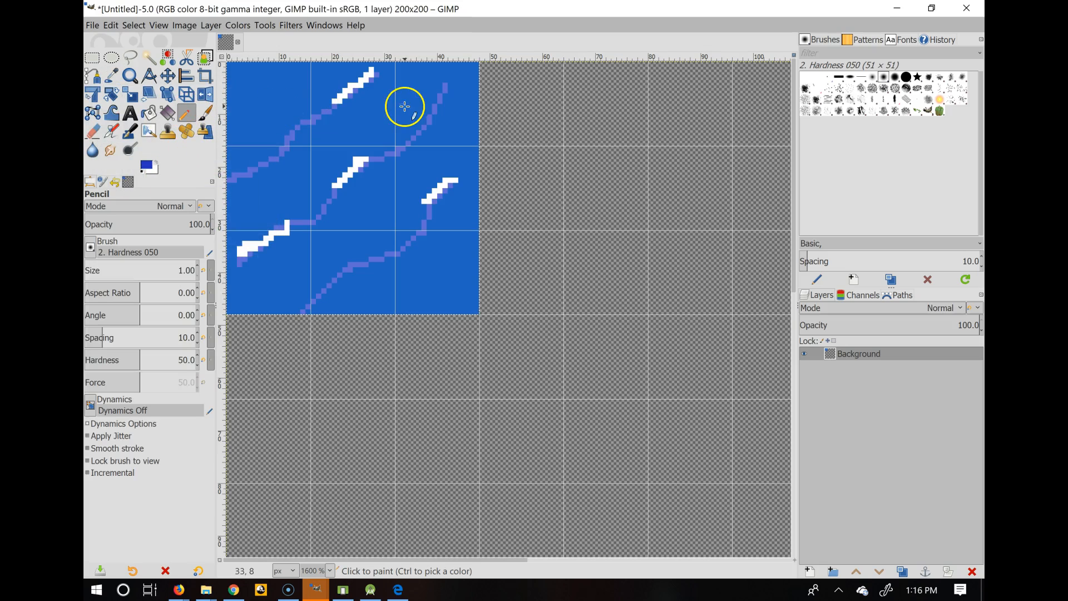
mouse_move(440, 108)
left_mouse_down()
mouse_move(446, 100)
mouse_move(398, 159)
left_mouse_up()
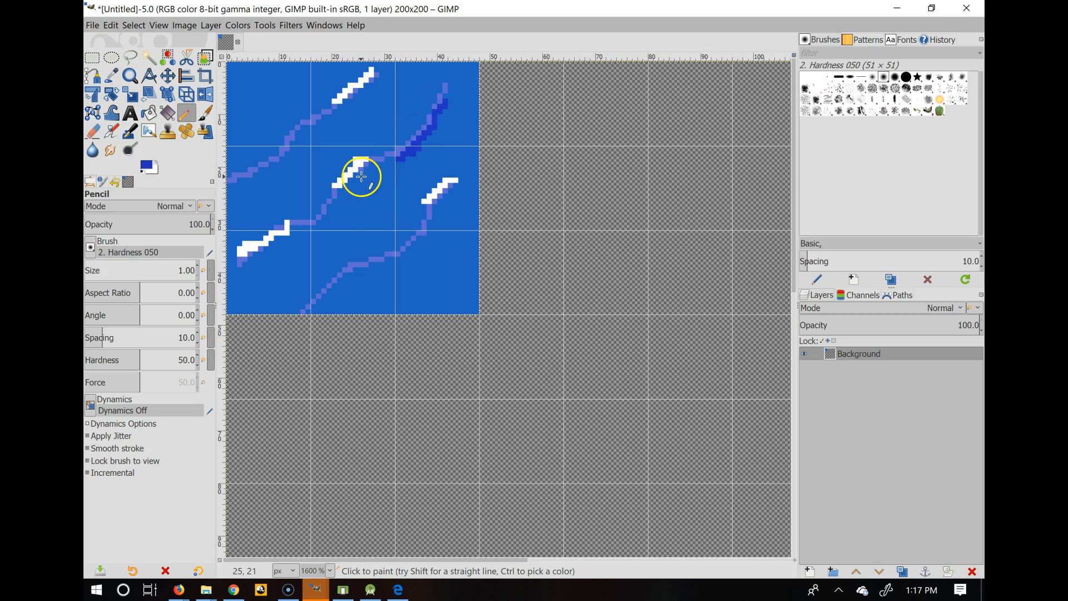
mouse_move(359, 177)
left_mouse_down()
mouse_move(319, 224)
mouse_move(251, 258)
mouse_move(312, 227)
left_mouse_up()
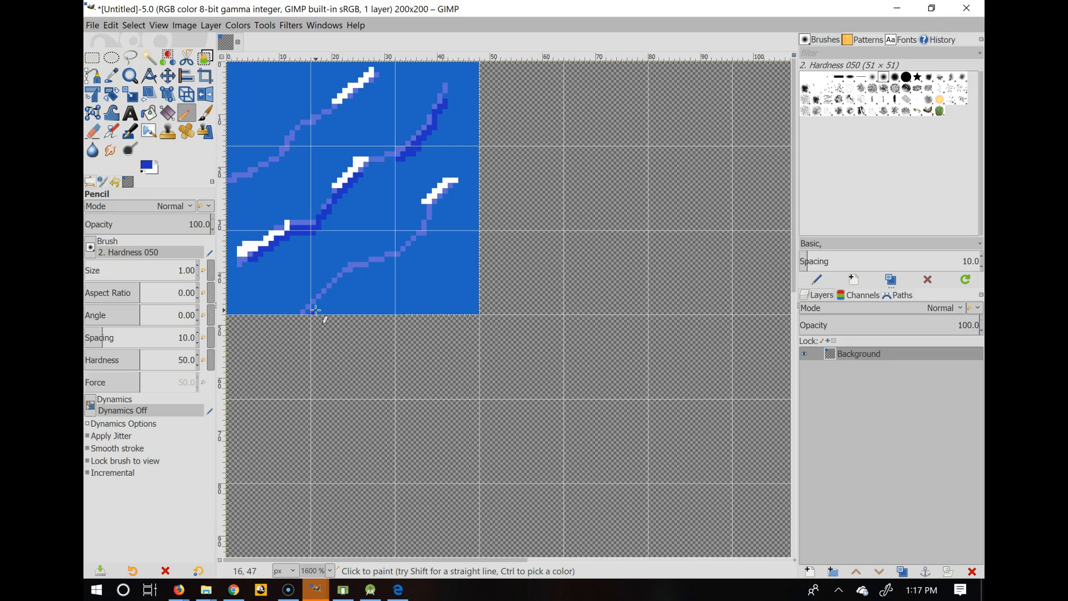
mouse_move(315, 310)
left_mouse_down()
mouse_move(431, 230)
mouse_move(420, 240)
left_mouse_up()
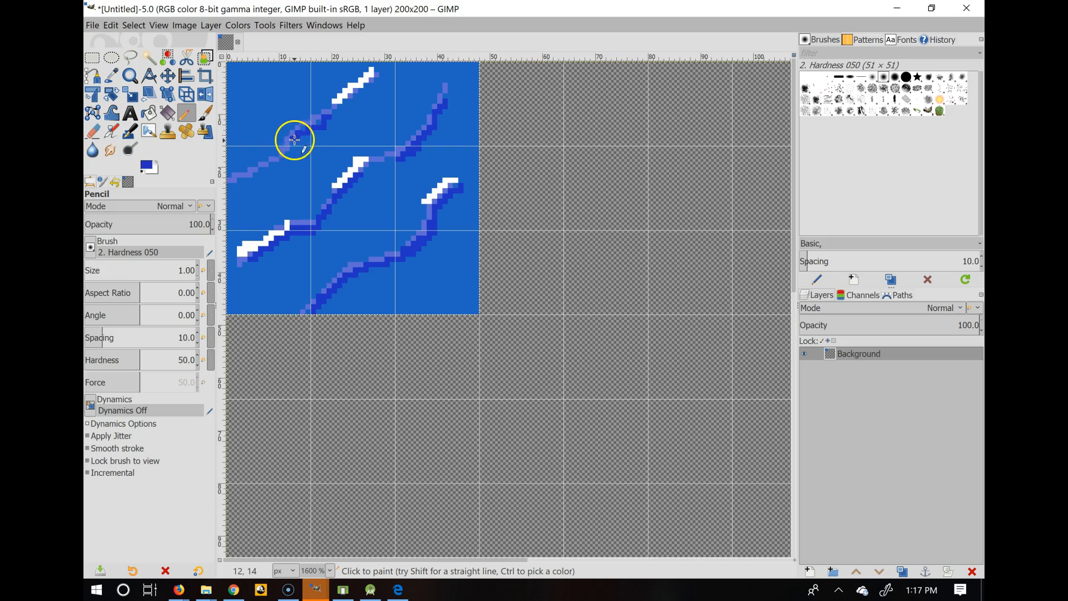
left_click_drag(284, 154, 242, 182)
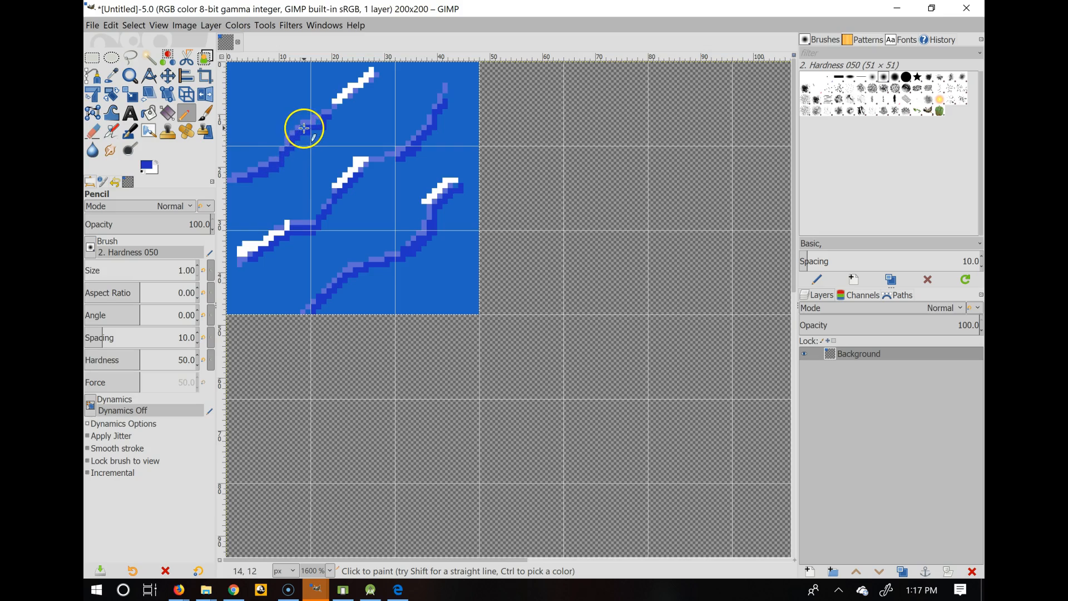
Examine the tile's overall look at 200% and 400% zoom and return to its 1600% close-up.
left_click(330, 571)
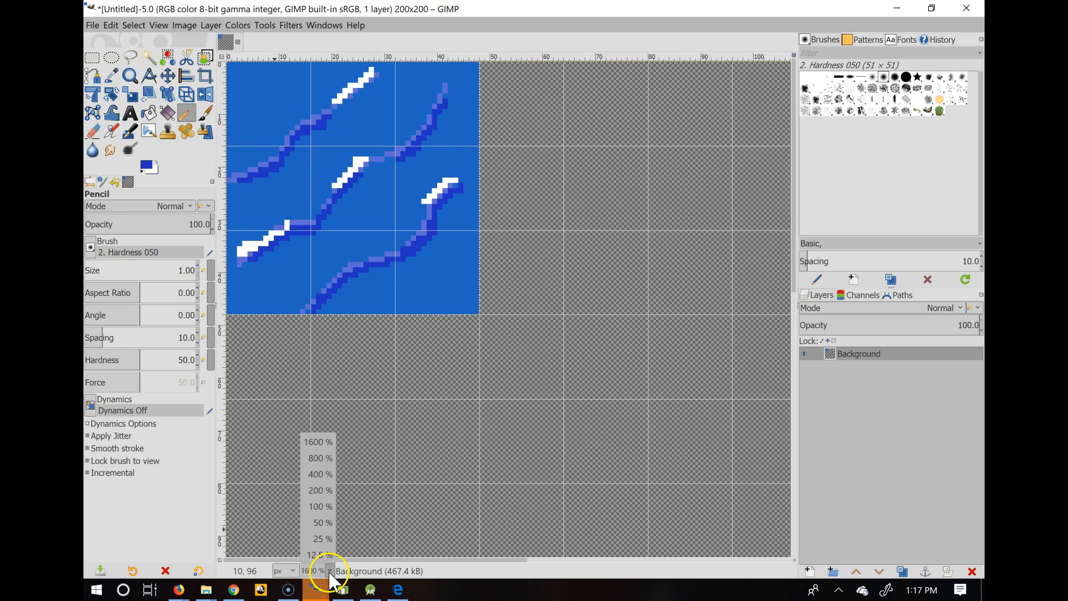
left_click(317, 489)
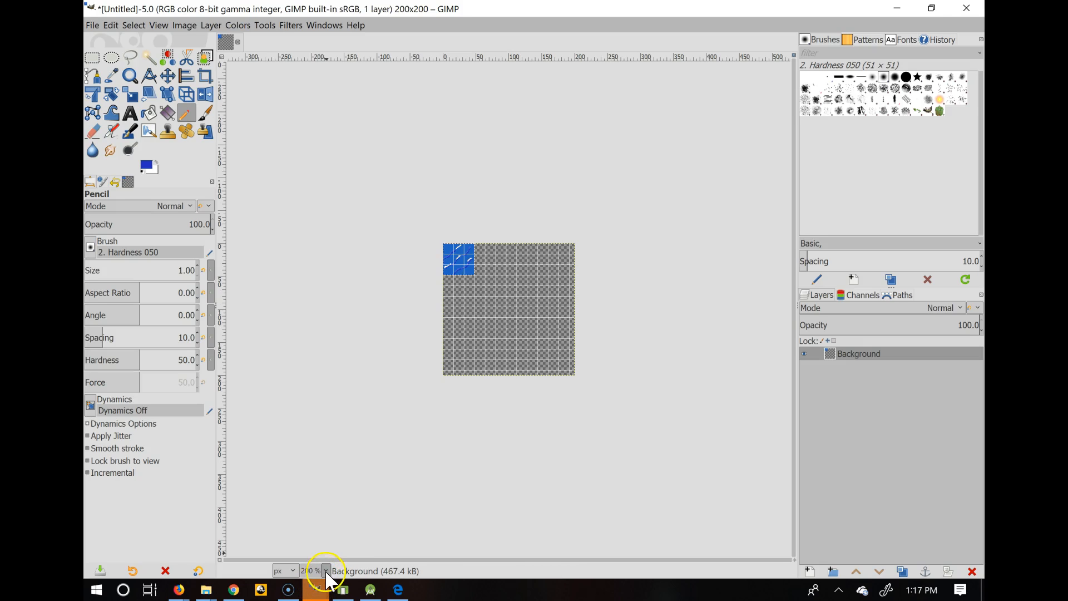
left_click(326, 572)
left_click(321, 475)
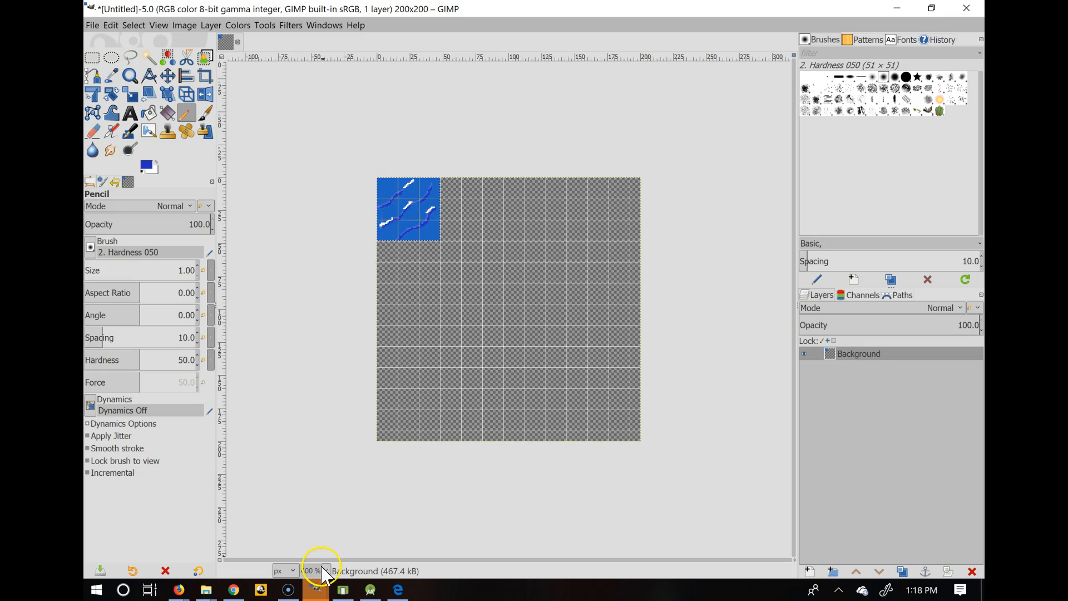
left_click(325, 570)
left_click(315, 443)
scroll(453, 372, "left", 5)
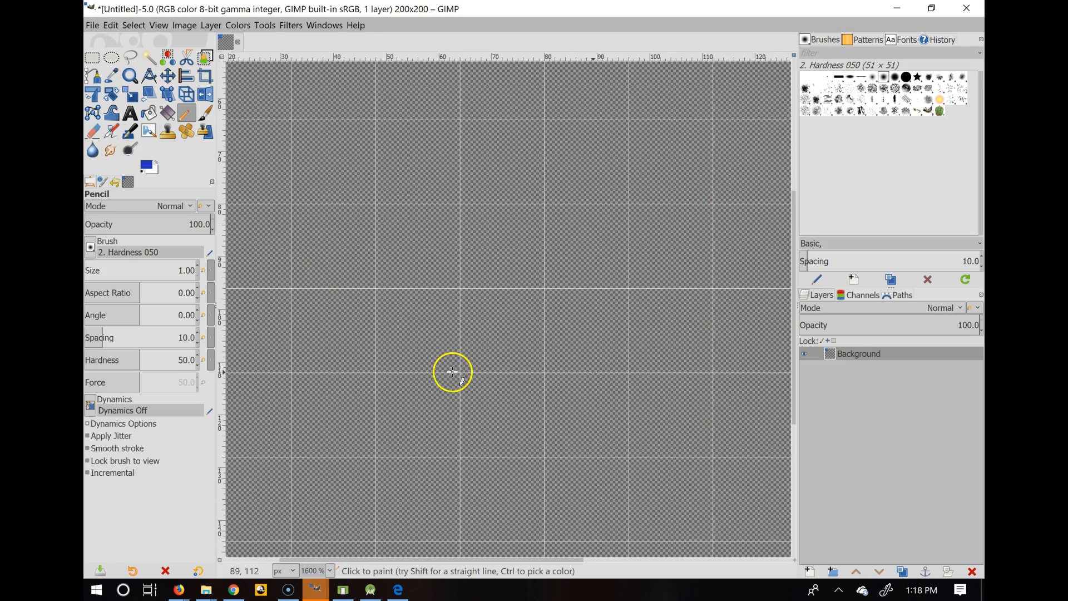
scroll(469, 395, "up", 7)
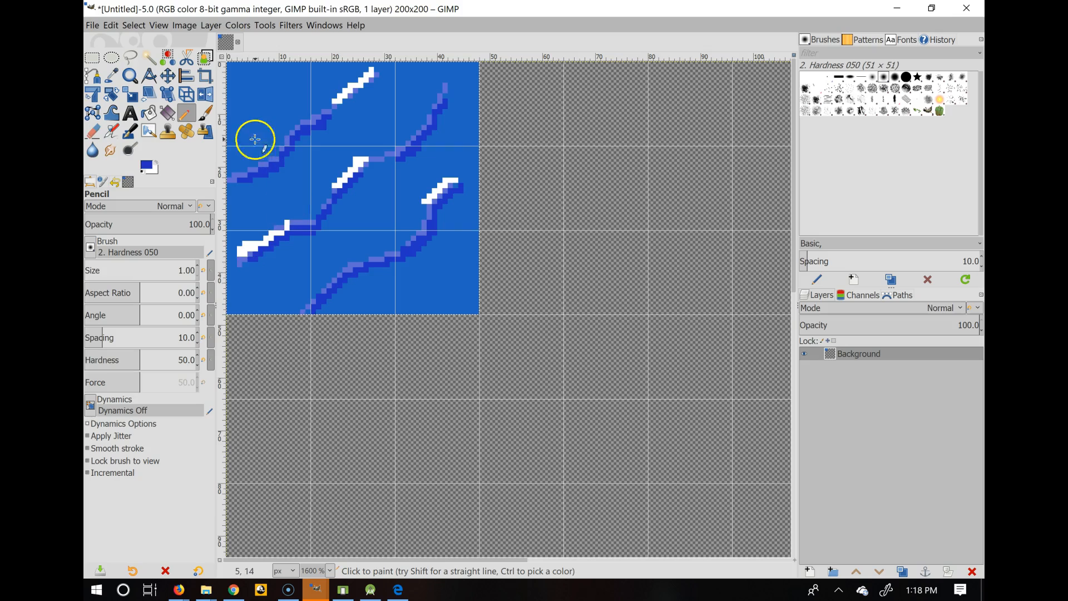
Select the tile's upper-left 16 × 16 px square at position 0, 0 and cut it out.
left_click(93, 58)
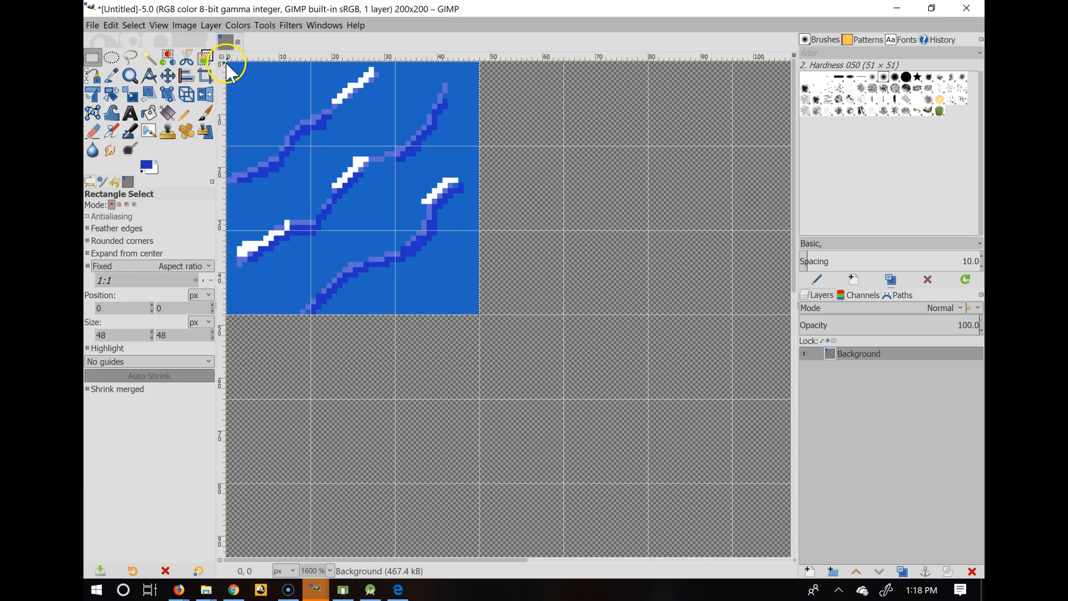
left_click_drag(227, 64, 310, 143)
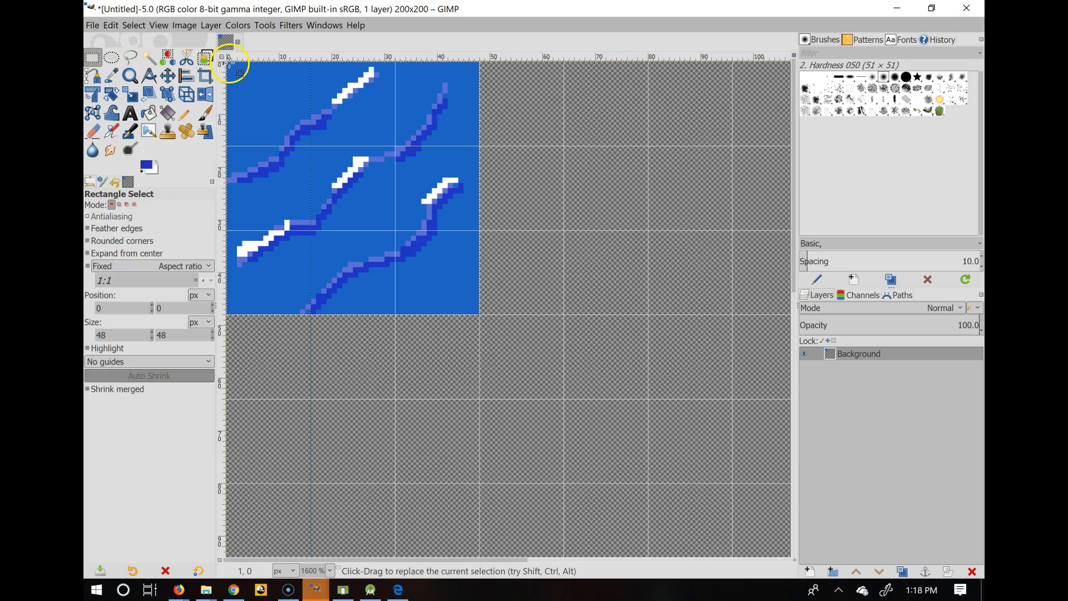
left_click_drag(229, 63, 310, 146)
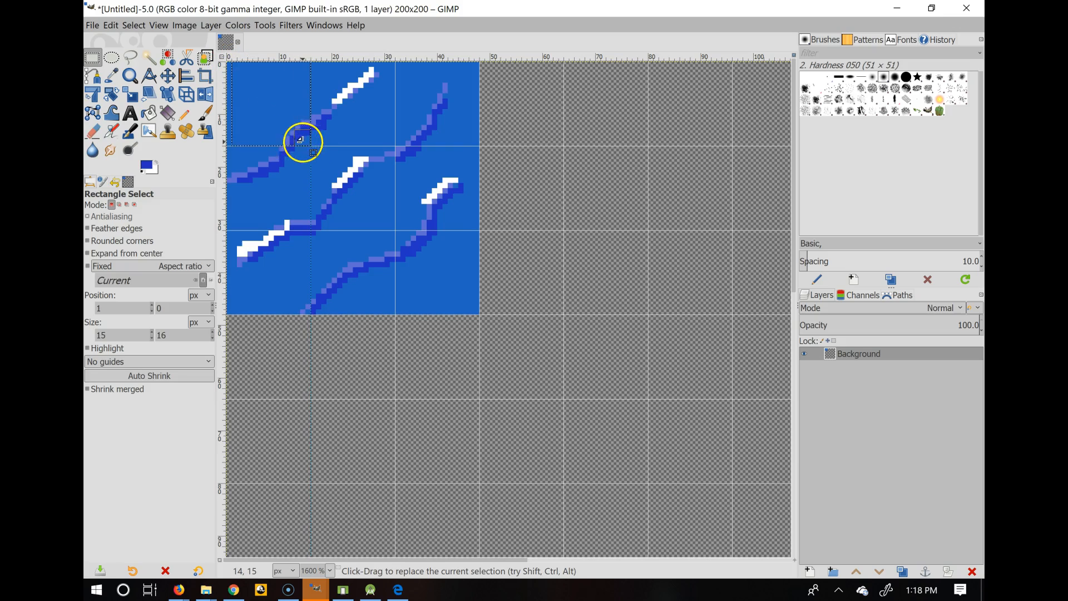
left_click_drag(245, 135, 240, 137)
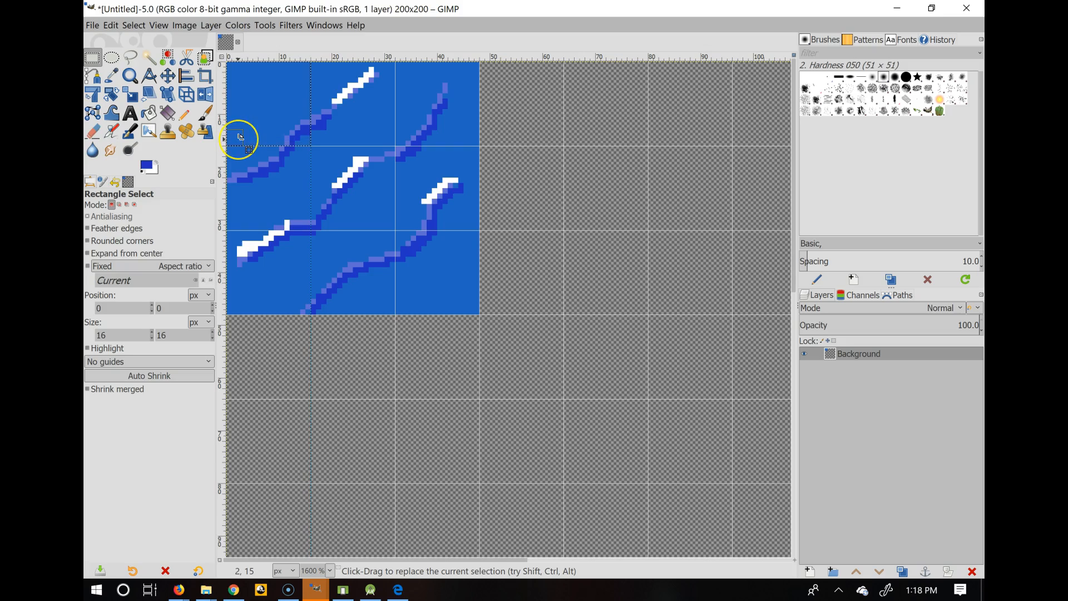
key("ctrl")
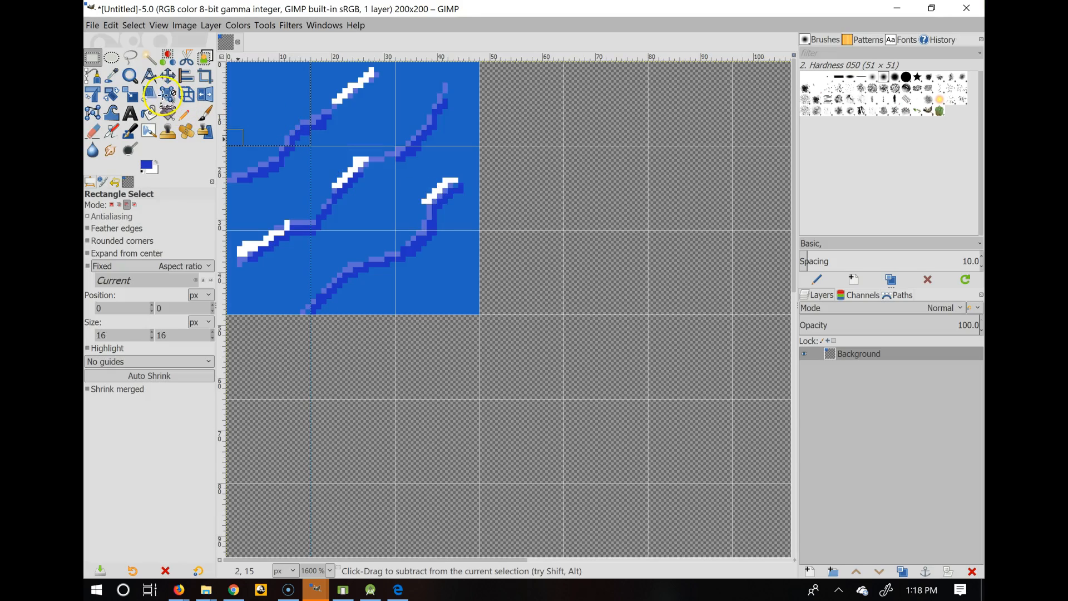
key("ctrl+x")
Paste the cut square, move it onto the transparent area beside the tile at position 64, 33, and anchor it.
left_click(168, 78)
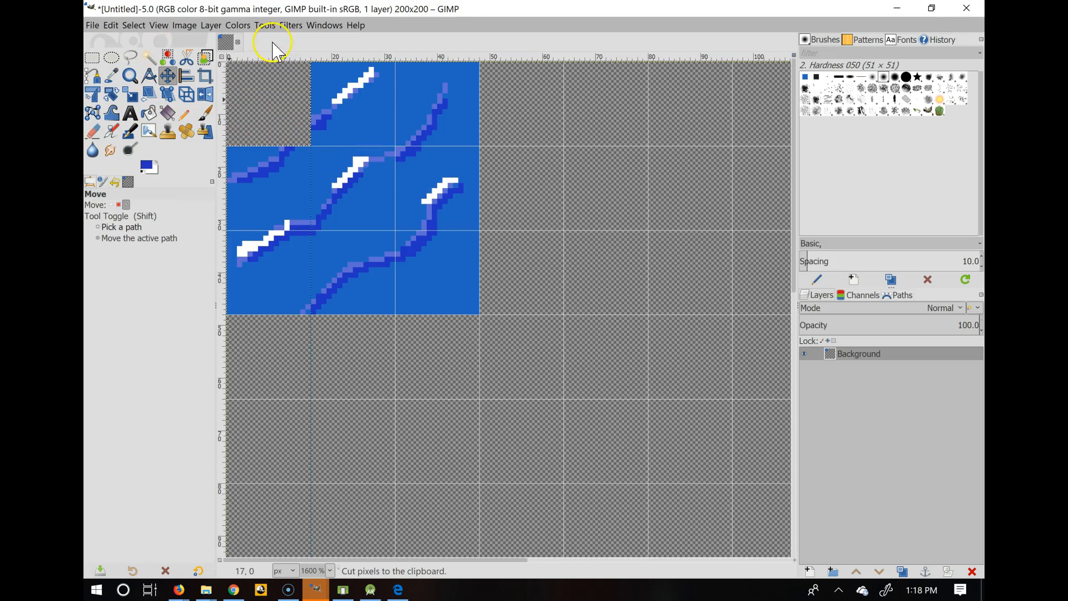
key("ctrl+v")
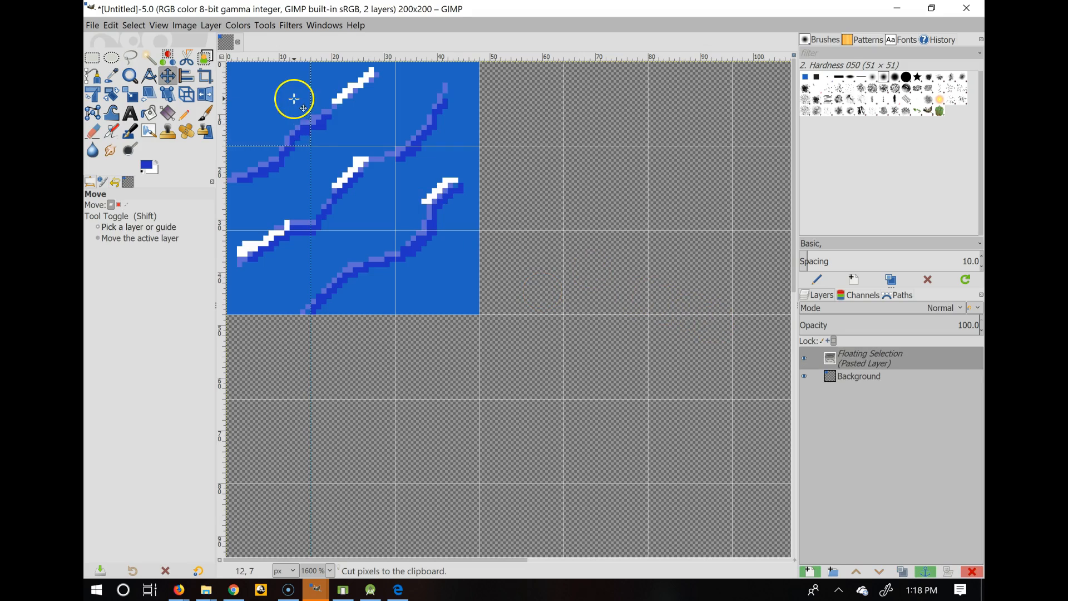
left_click_drag(256, 101, 589, 273)
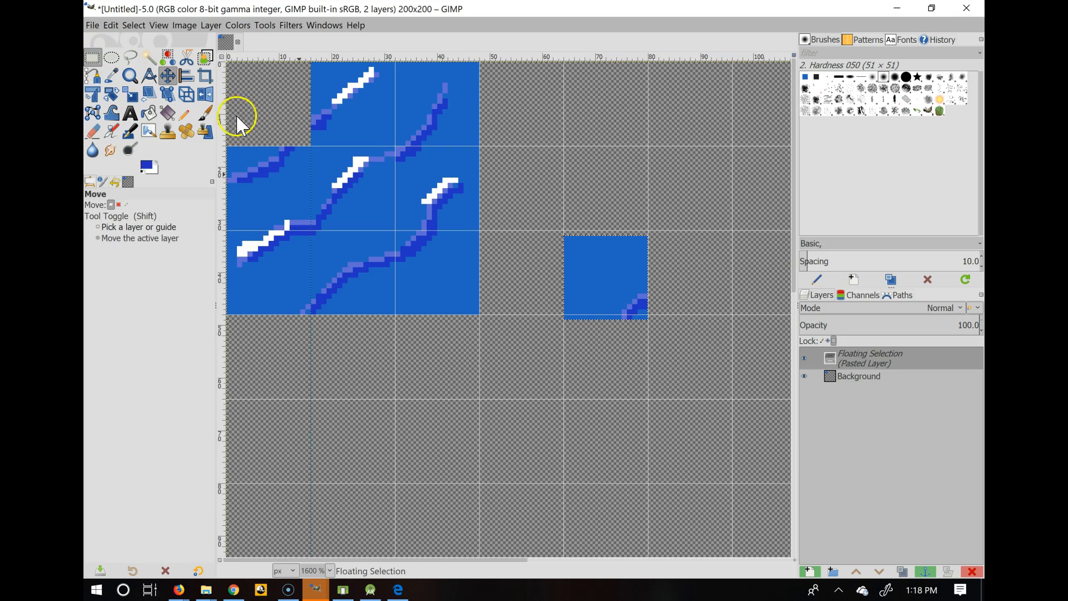
key("r")
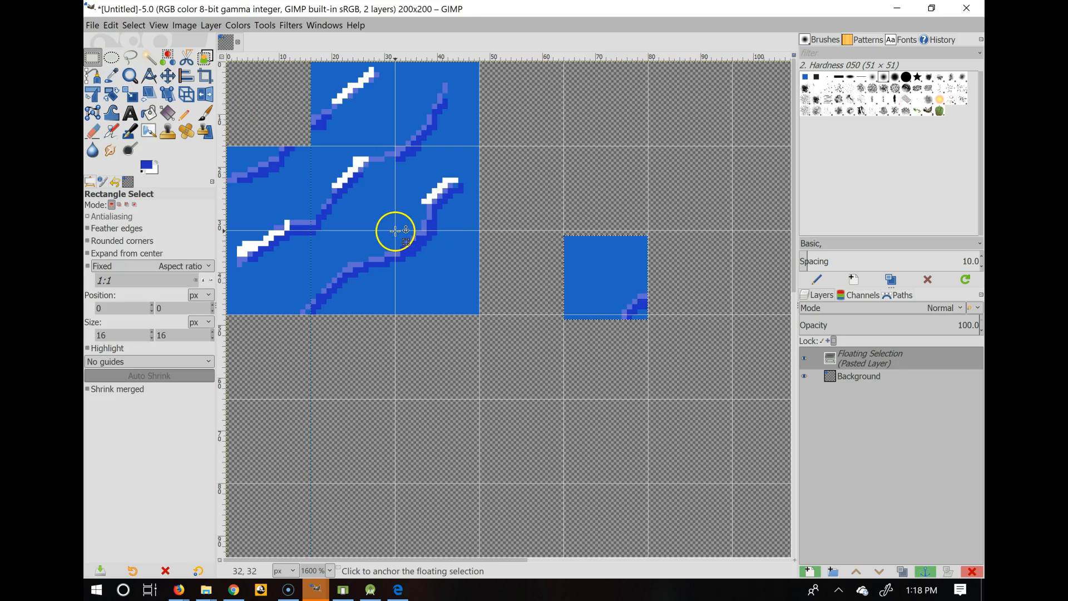
left_click(925, 572)
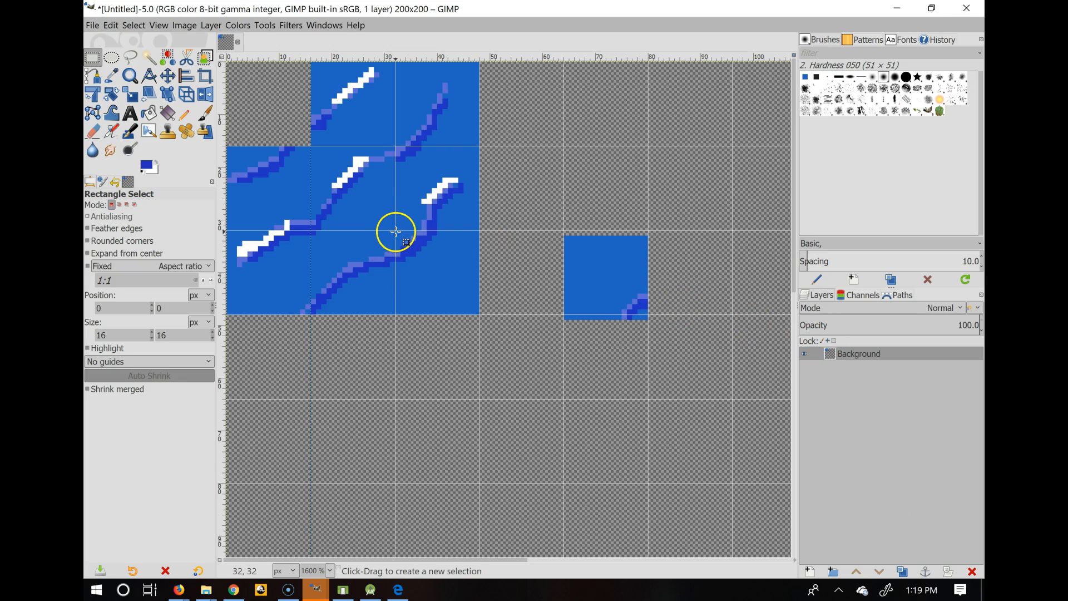
Select the tile's lower-right 16 × 16 px square at position 32, 32 and cut it out.
left_click_drag(395, 231, 478, 311)
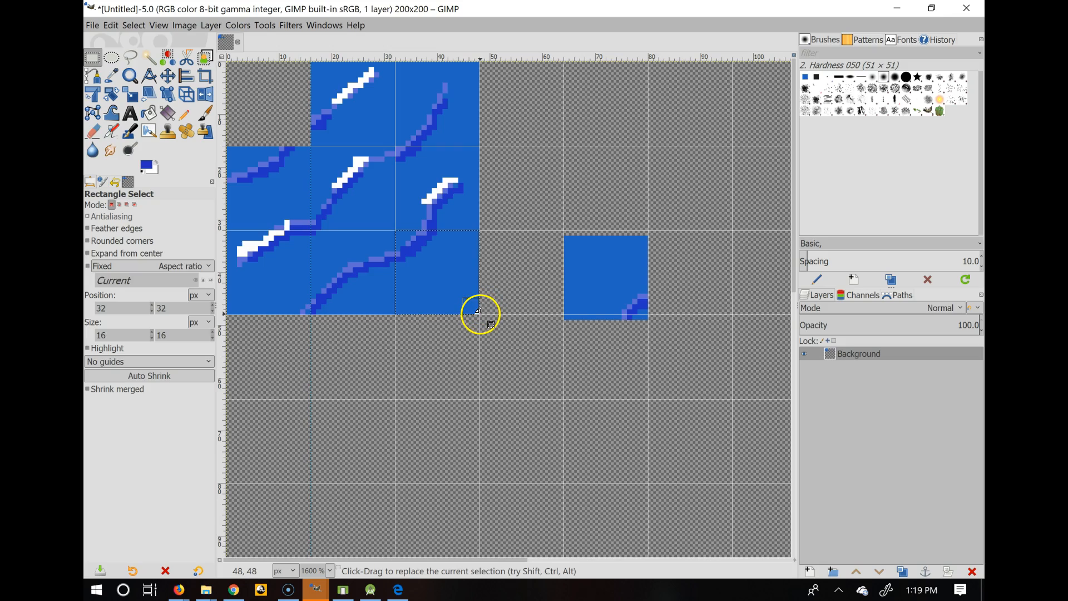
key("ctrl")
key("ctrl+x")
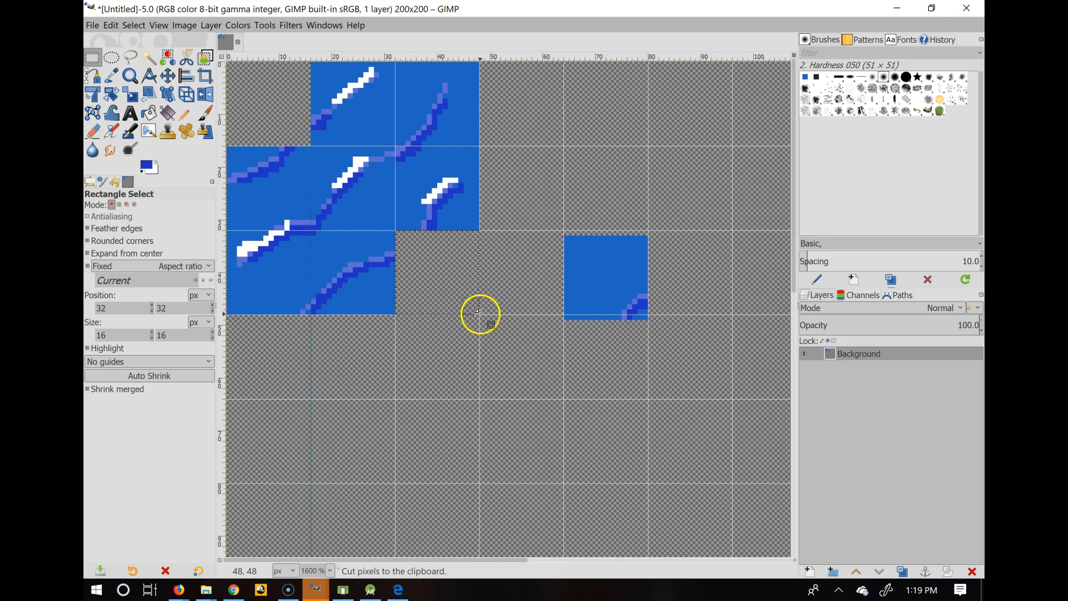
Paste the lower-right square, move it into the tile's empty upper-left corner, and anchor it.
left_click(250, 97)
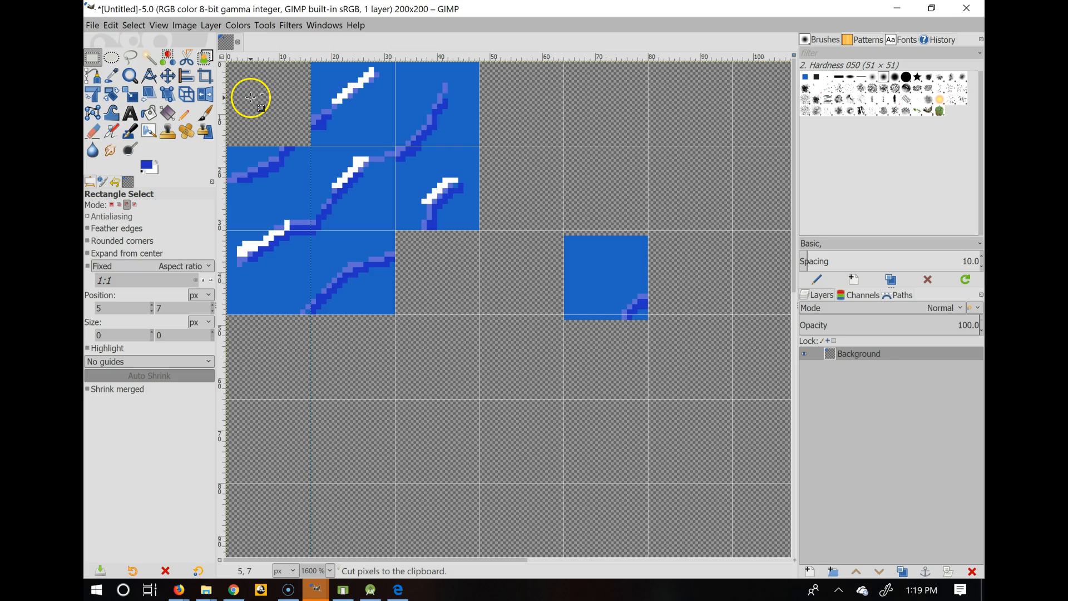
key("ctrl+v")
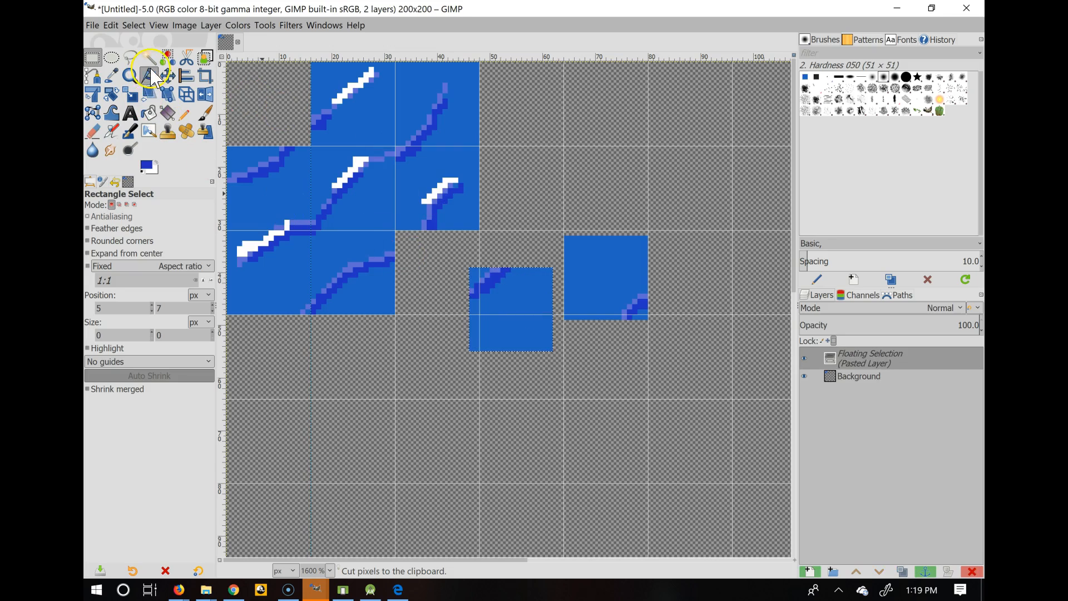
left_click(167, 75)
left_click_drag(523, 299, 279, 92)
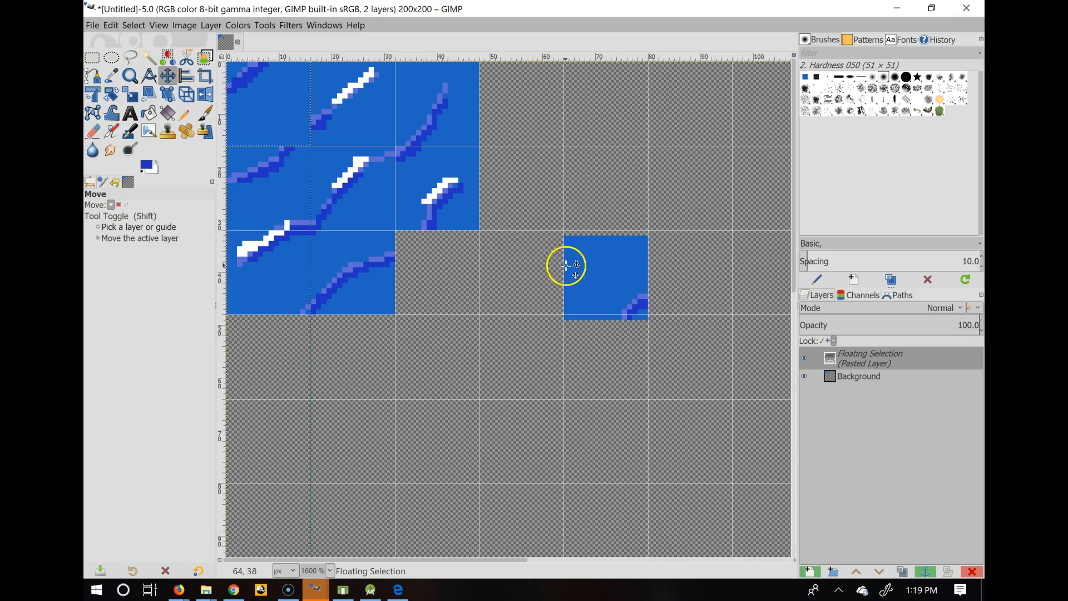
left_click(926, 576)
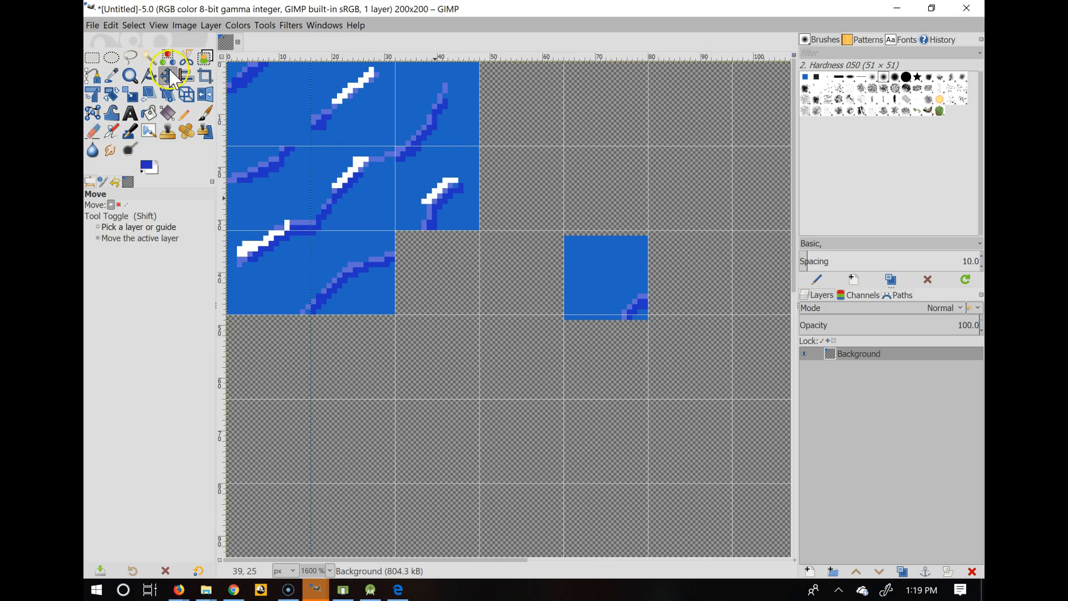
Move the 16 × 16 px square parked beside the tile into its empty lower-right corner and anchor it.
left_click(92, 57)
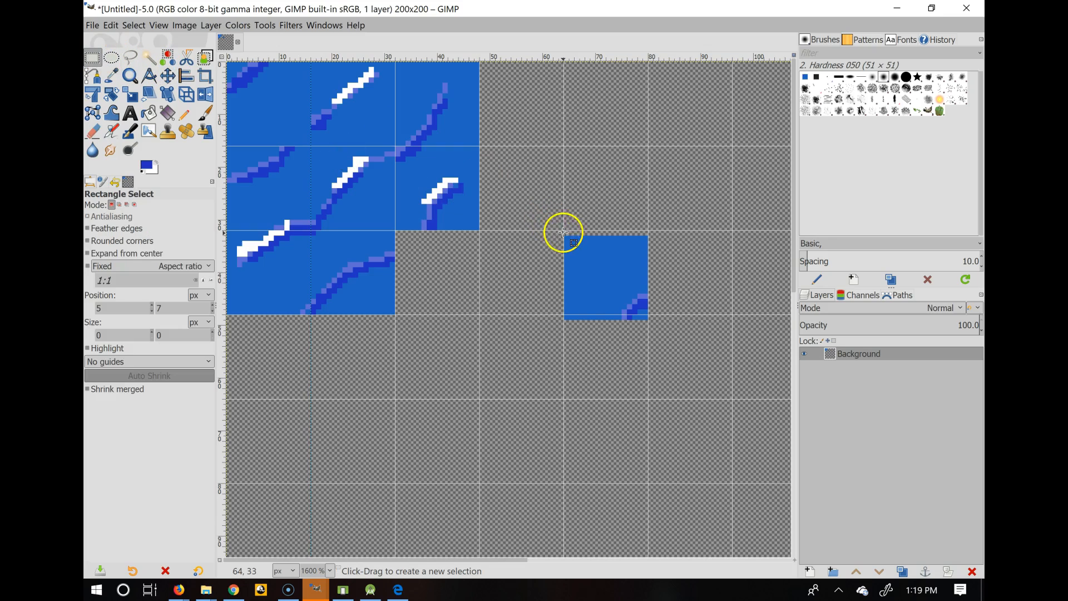
left_click_drag(564, 235, 652, 319)
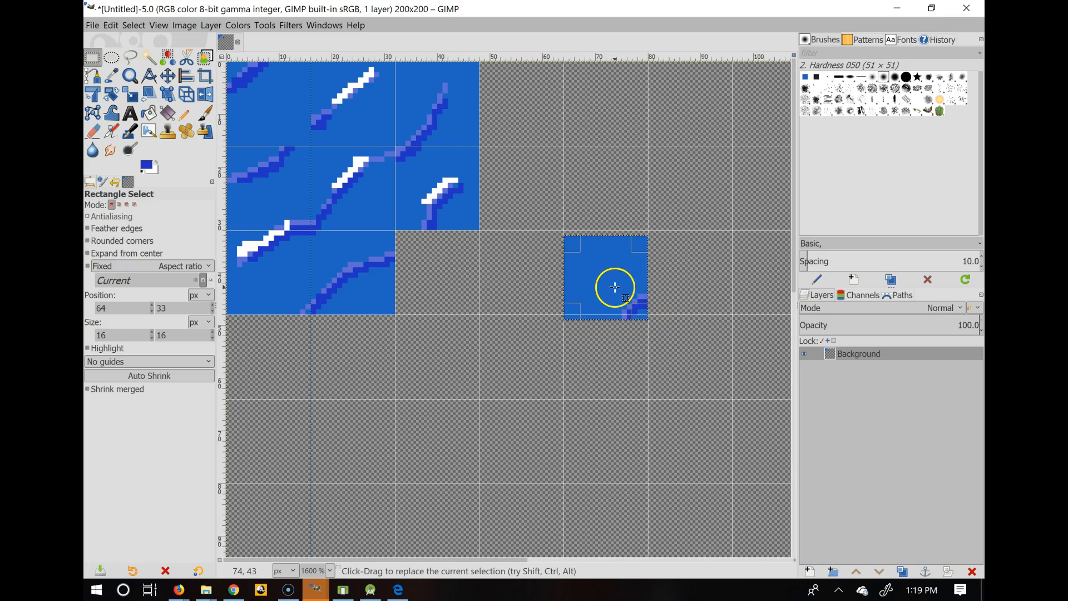
key("ctrl+x")
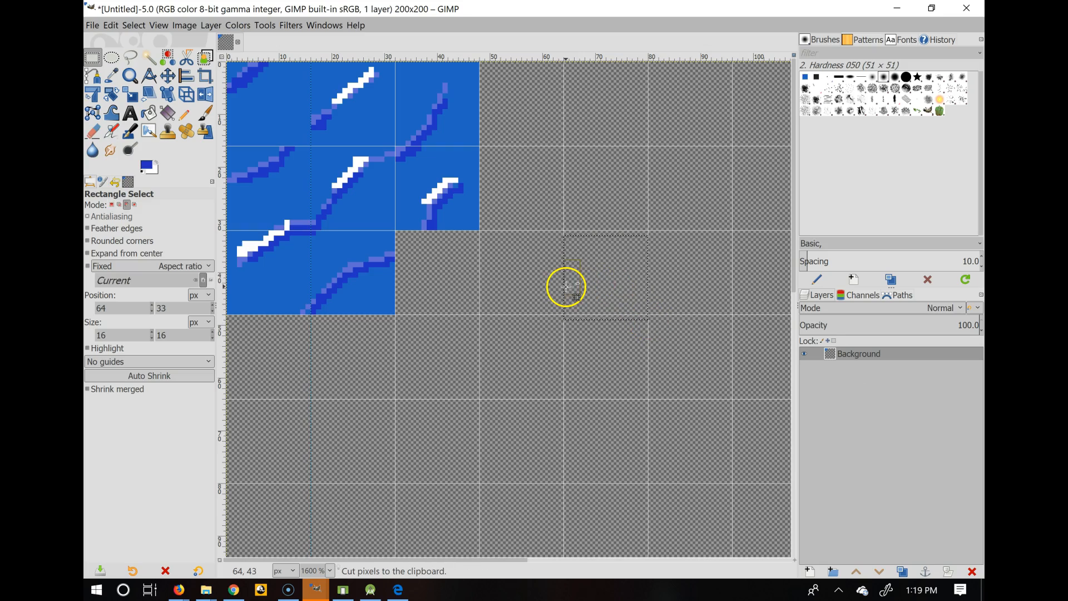
key("ctrl+v")
left_click_drag(589, 285, 419, 278)
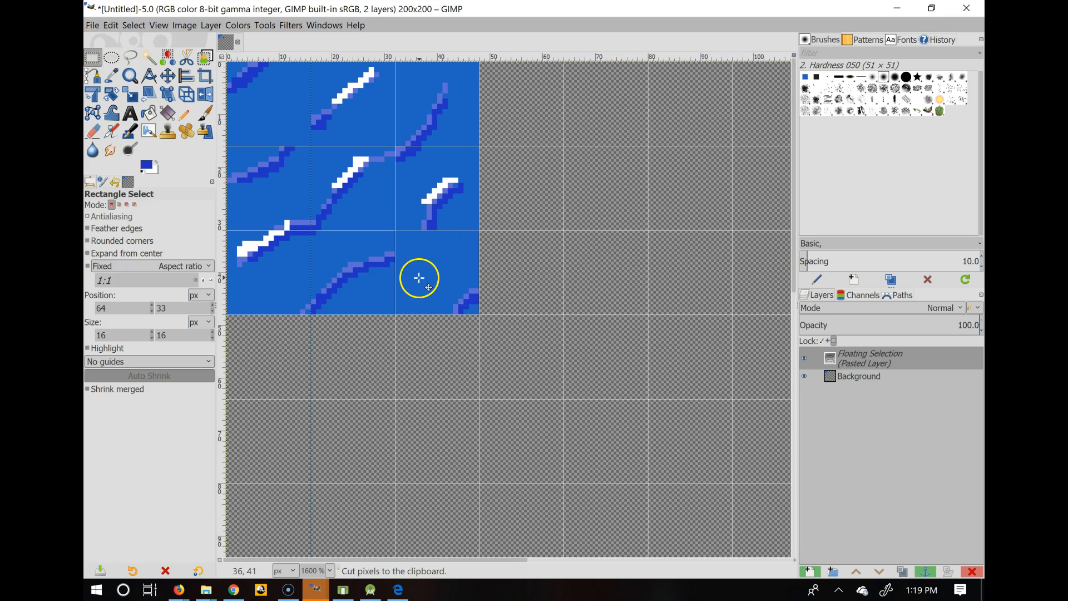
left_click(925, 572)
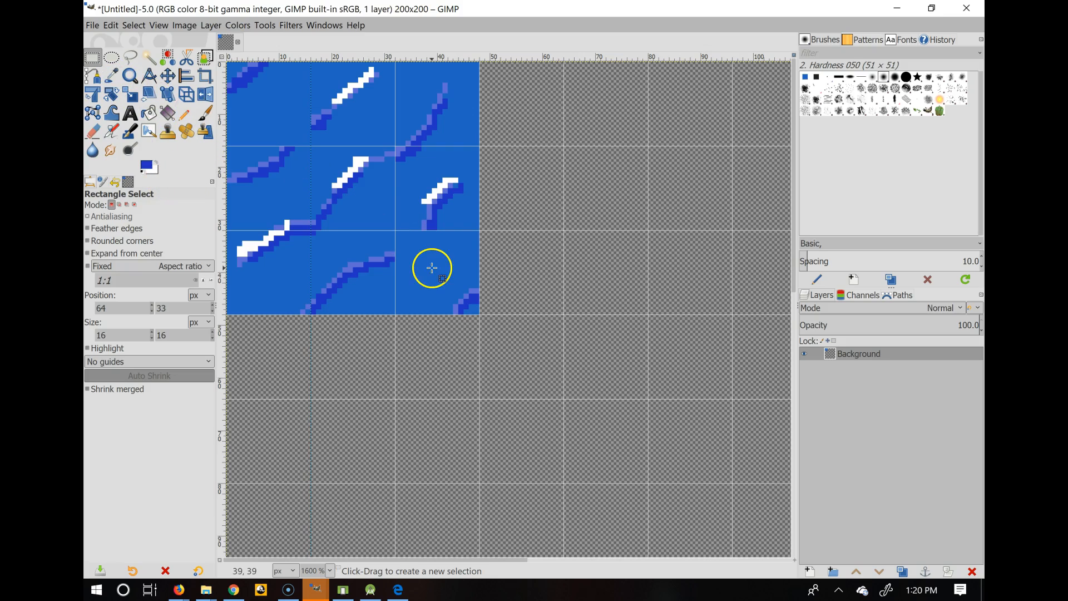
Pencil a dark blue 1 px line linking the lower end of the right-hand wave to the wave in the tile's lower middle.
left_click(435, 228)
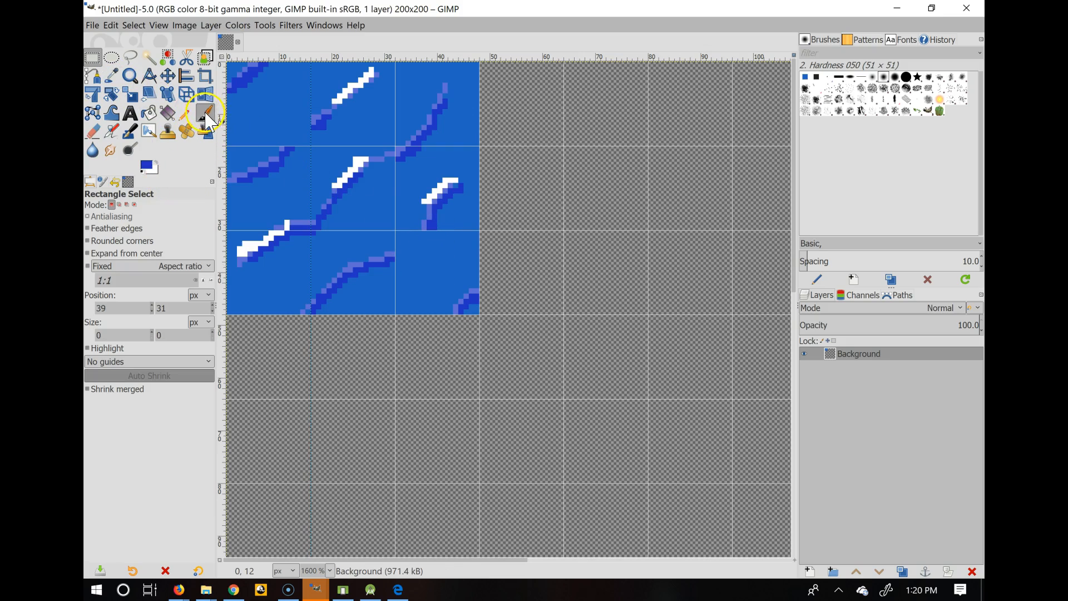
left_click(185, 113)
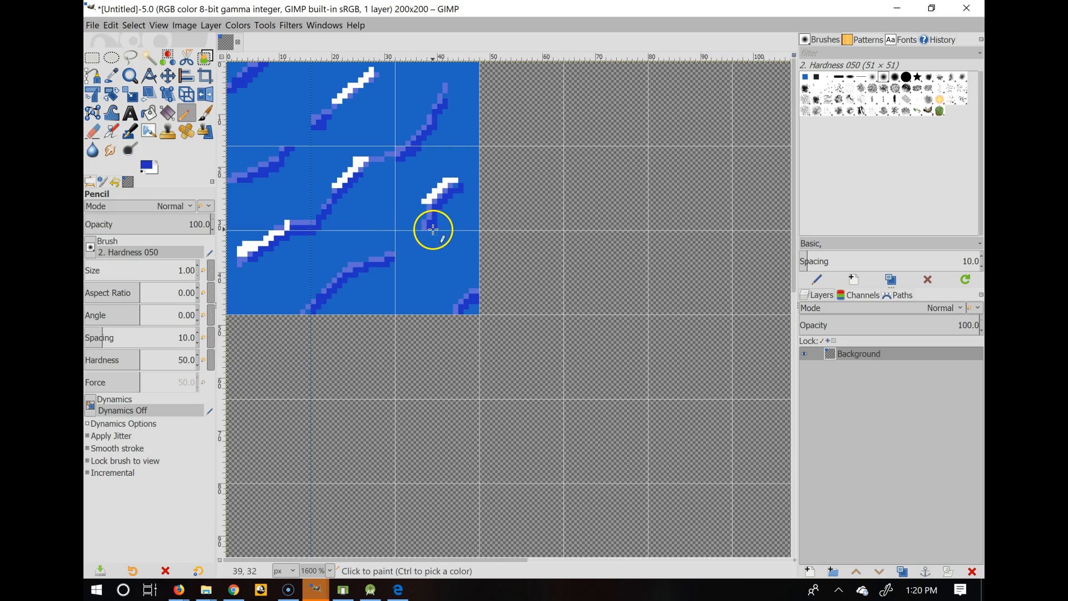
left_click_drag(430, 230, 396, 260)
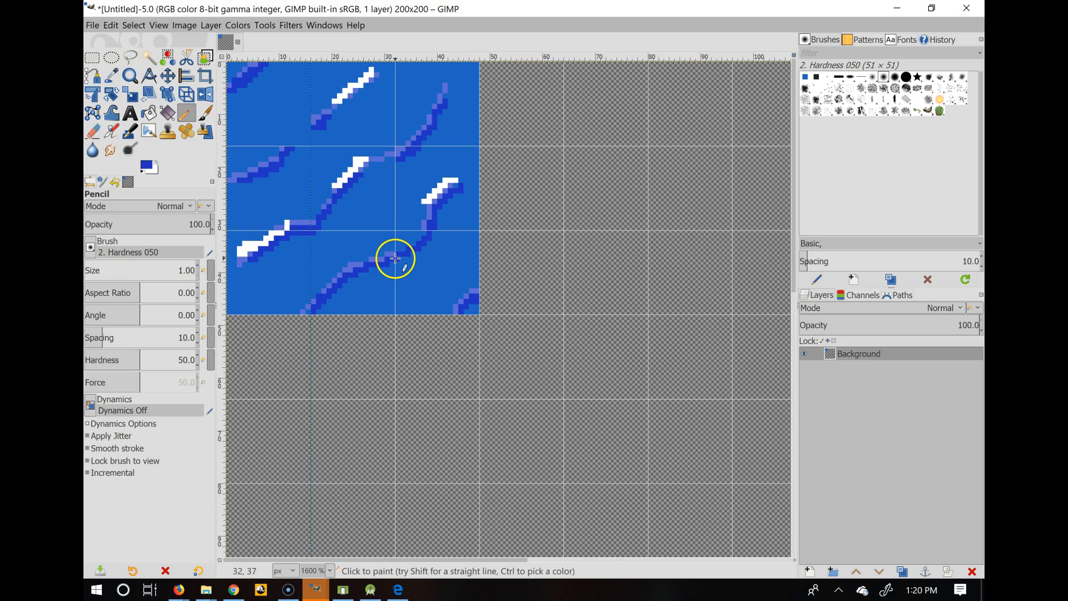
Pick the light blue from the right-hand wave and pencil it along the upper edge of the new dark link.
left_click(113, 77)
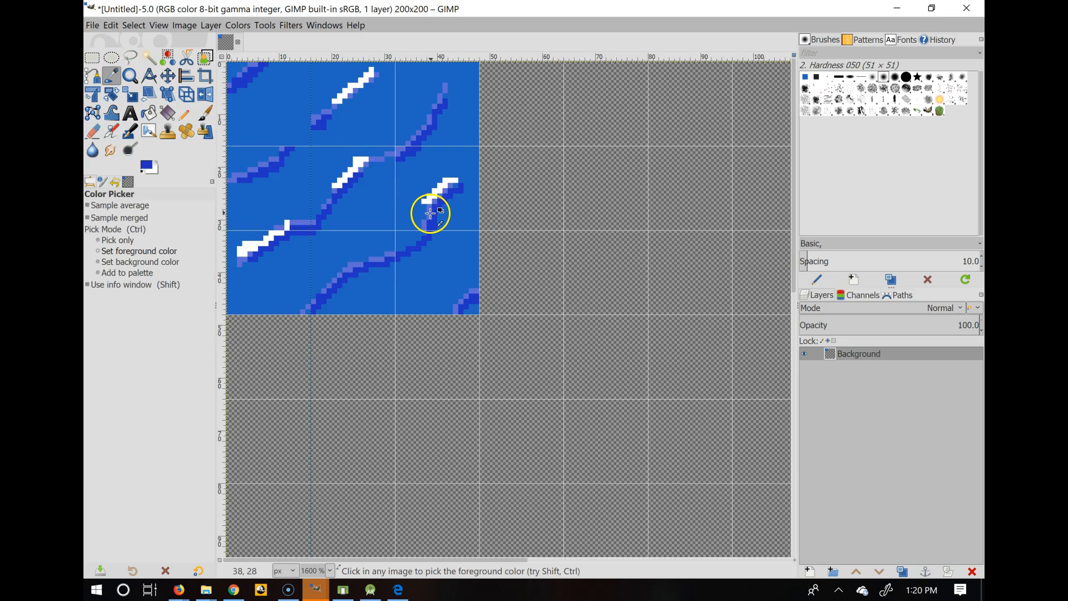
left_click(430, 213)
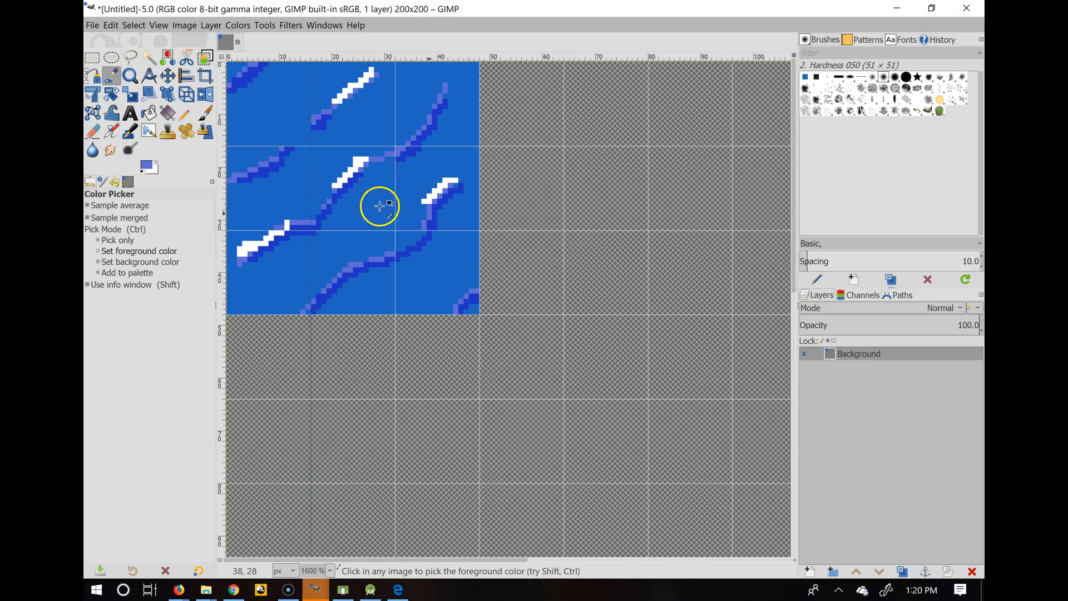
left_click(188, 117)
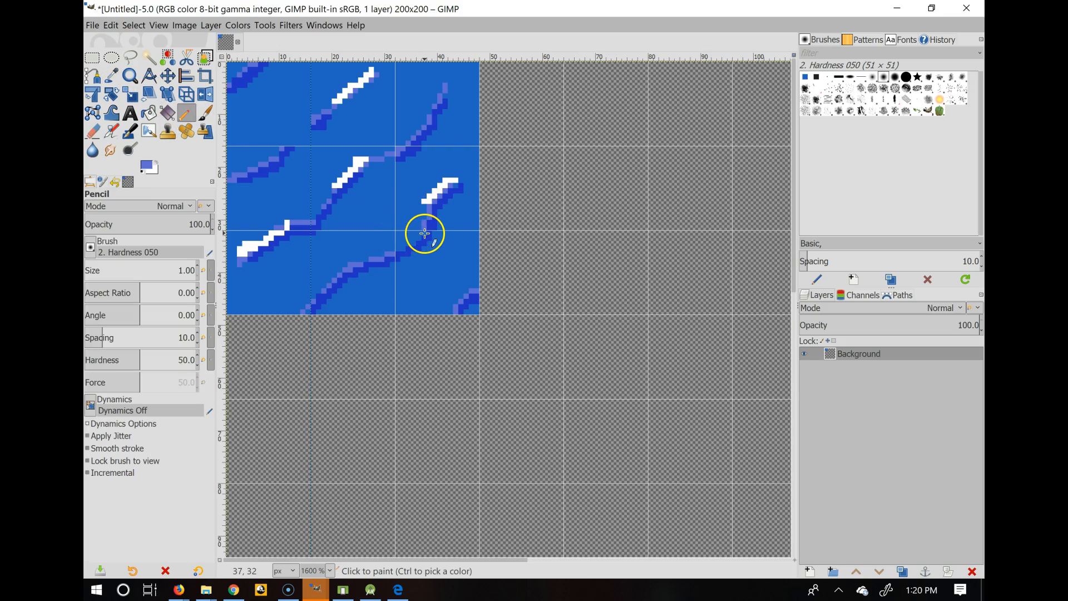
left_click_drag(425, 233, 324, 314)
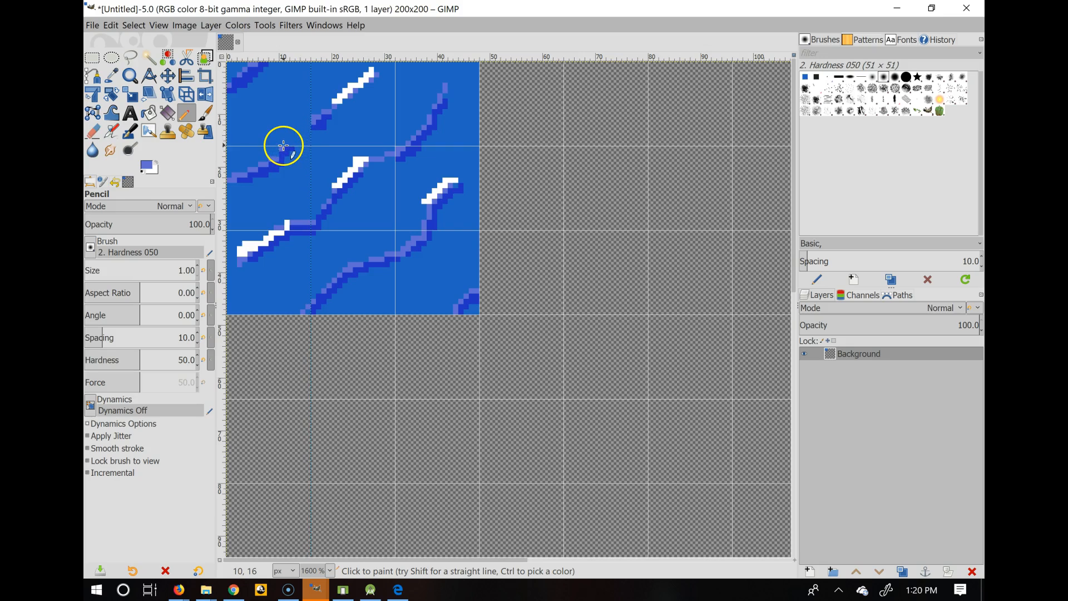
Join the two upper-left wave pieces with a light blue pencil line and shade beneath it in the sampled dark blue.
mouse_move(286, 145)
left_mouse_down()
mouse_move(310, 119)
mouse_move(296, 121)
left_mouse_up()
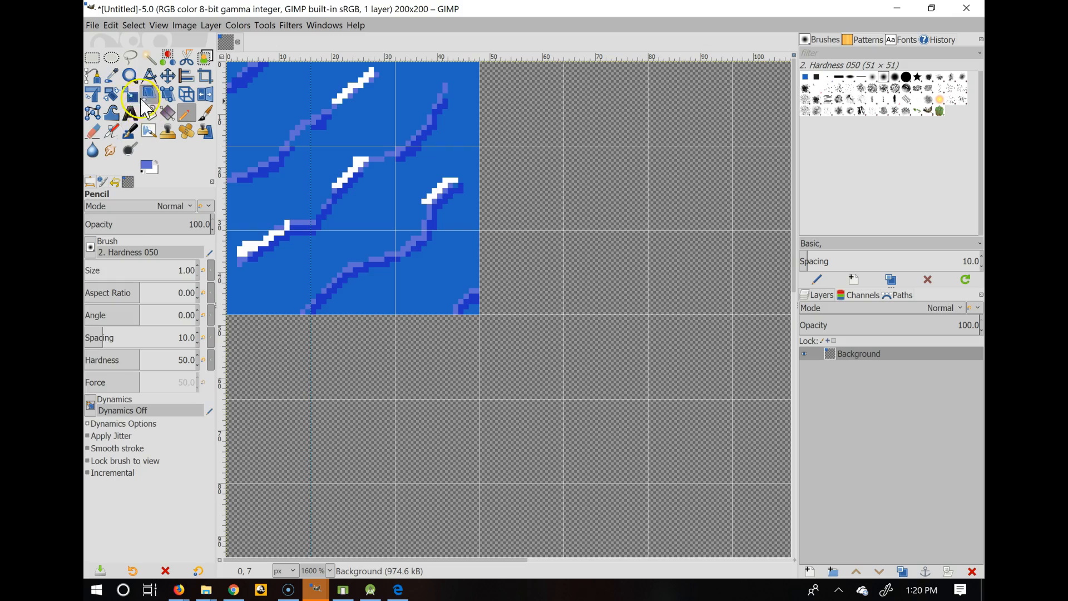
left_click(114, 77)
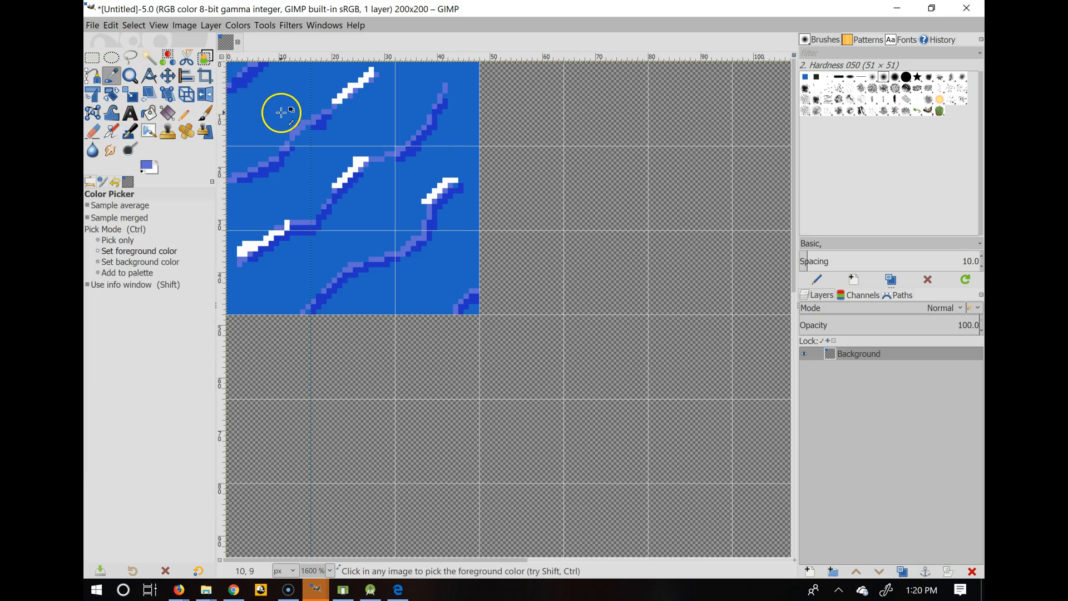
left_click(321, 126)
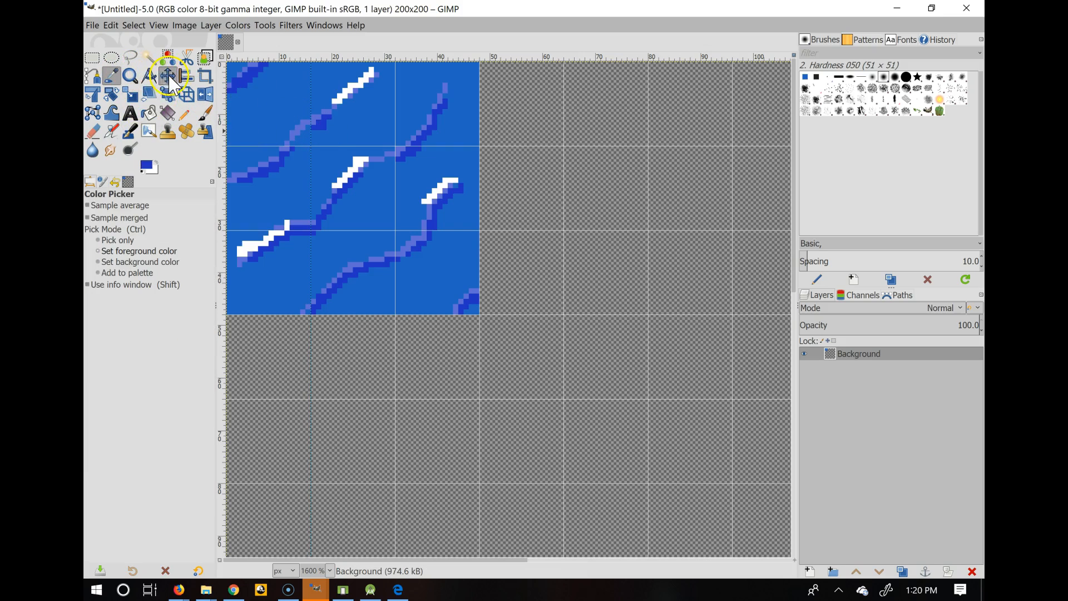
left_click(181, 116)
left_click_drag(311, 129, 290, 146)
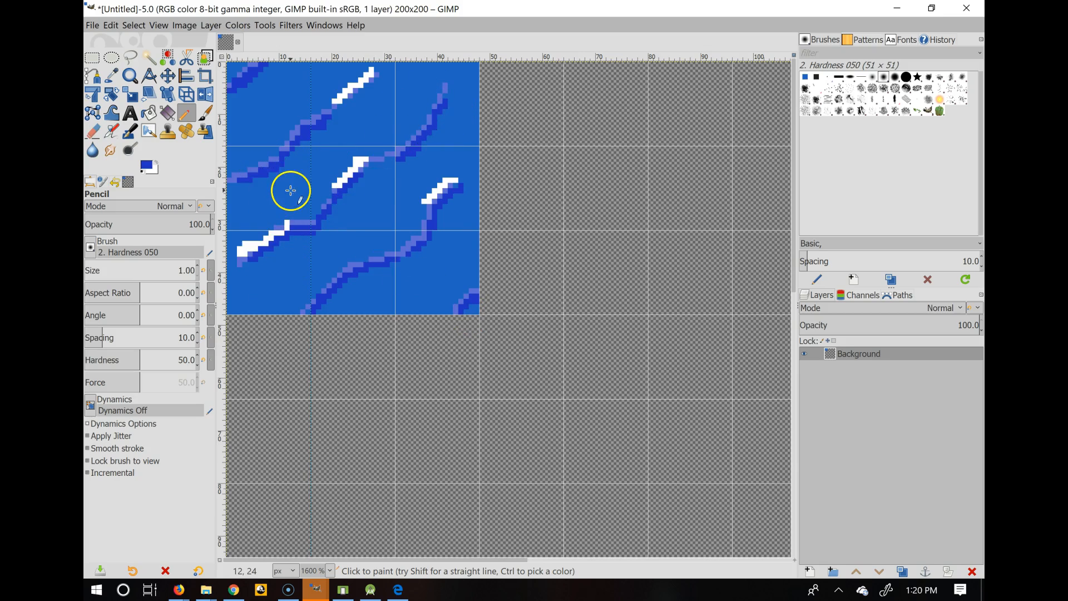
Cut the tile's lower-left 16 × 16 px square, paste it beside the tile's upper-right corner at position 48, 0, and anchor it.
left_click(95, 58)
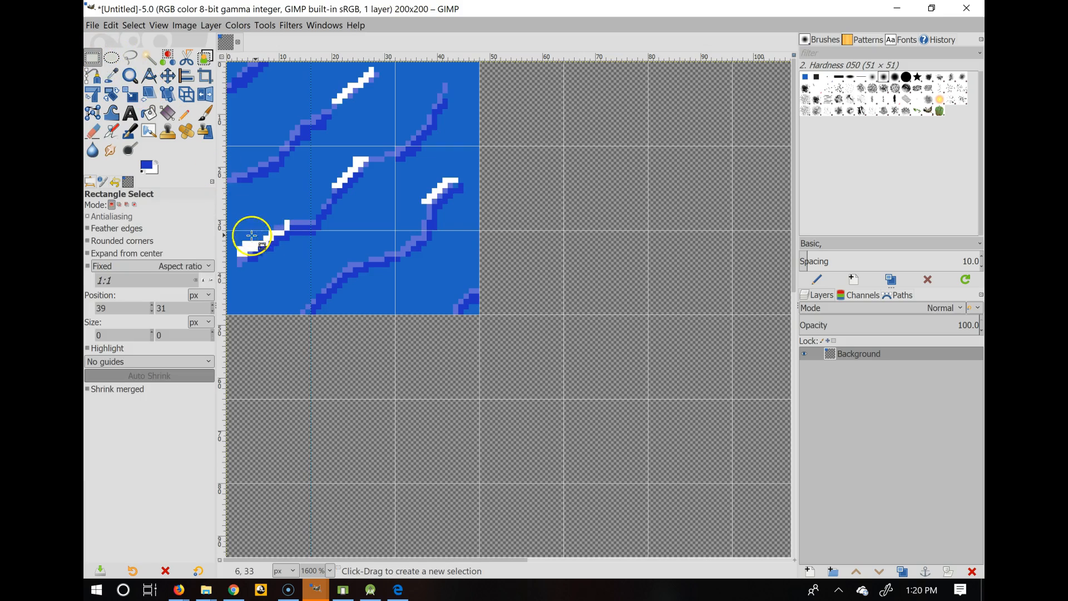
left_click_drag(227, 231, 310, 313)
key("ctrl+x")
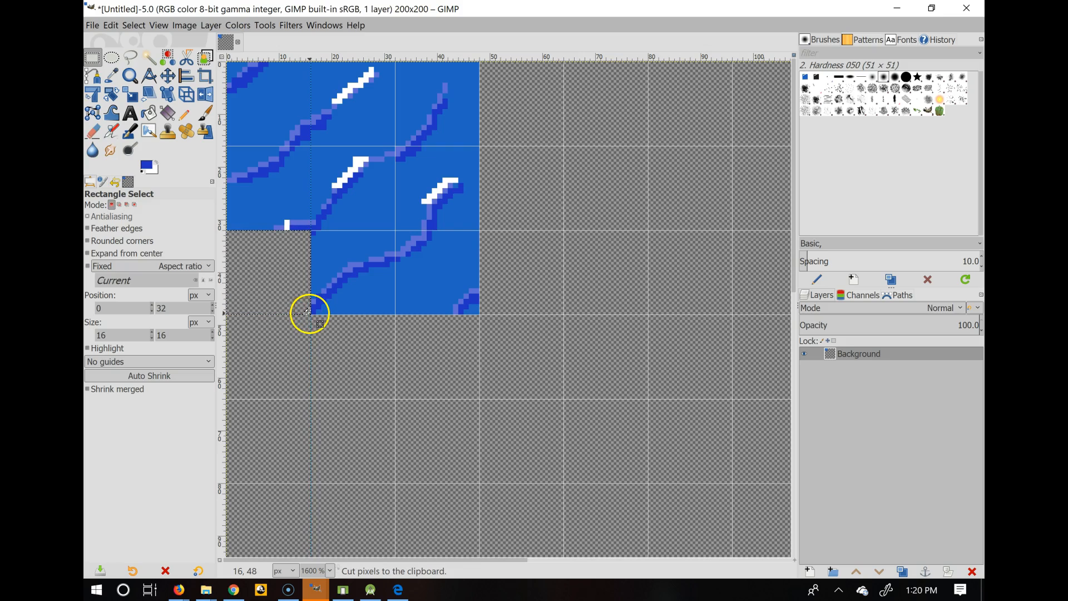
left_click(539, 111)
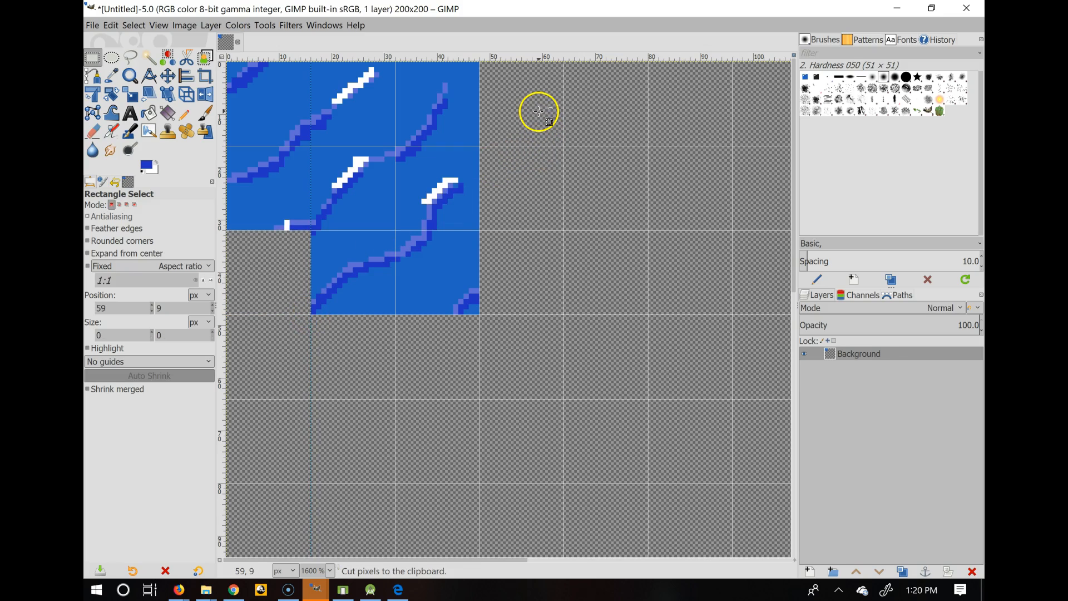
key("ctrl+v")
left_click_drag(515, 308, 525, 100)
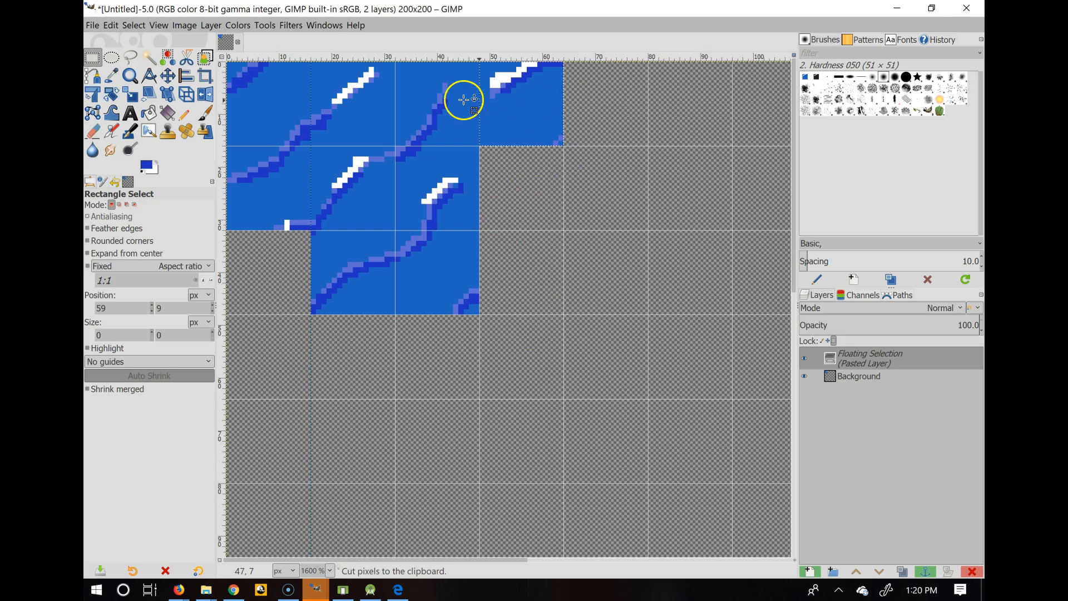
left_click(926, 571)
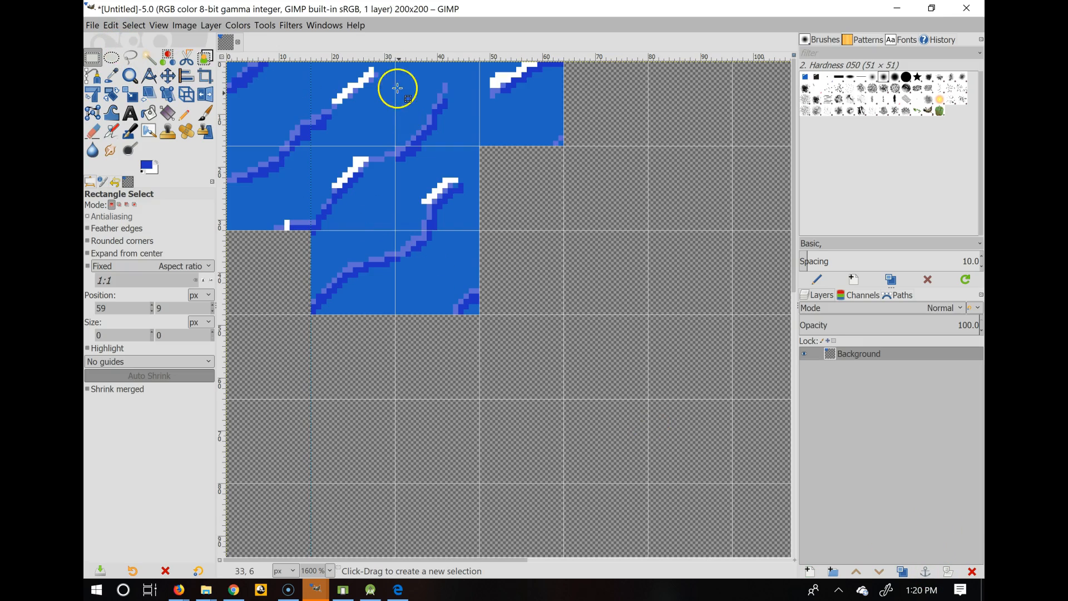
Cut the tile's upper-right 16 × 16 px square at position 32, 0, paste it into the empty lower-left corner, and anchor it.
left_click(394, 64)
left_click_drag(393, 64, 277, 278)
key("ctrl+x")
key("ctrl+v")
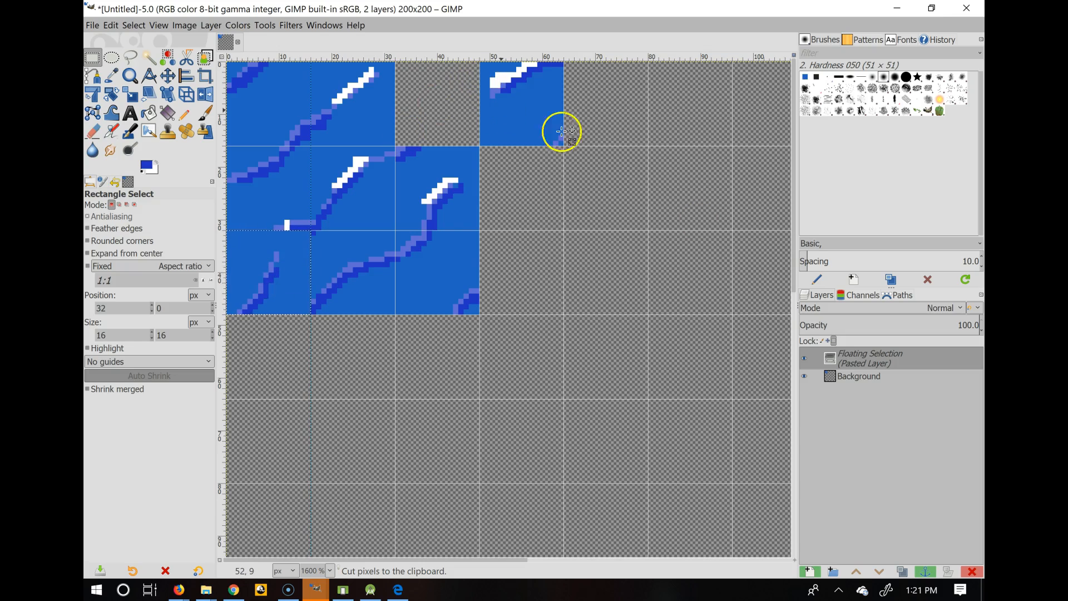
left_click(925, 571)
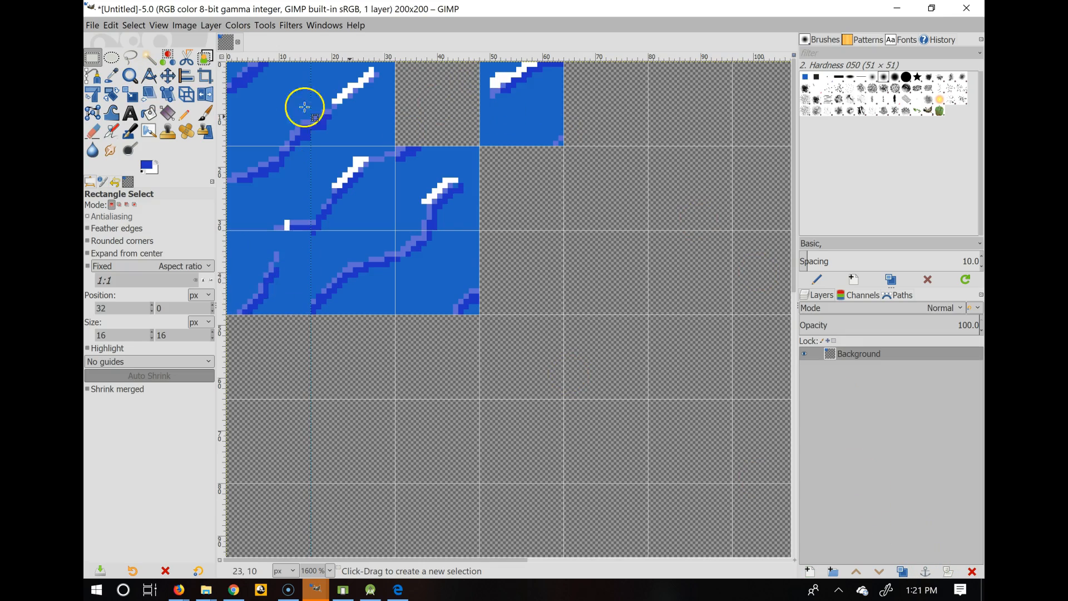
left_click_drag(480, 62, 560, 146)
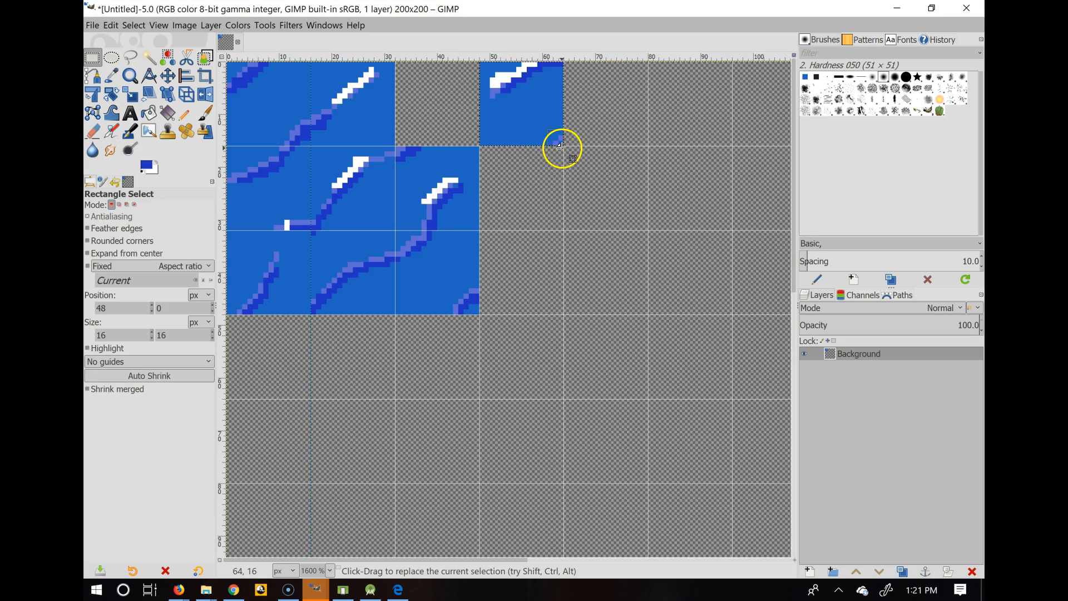
left_click(167, 75)
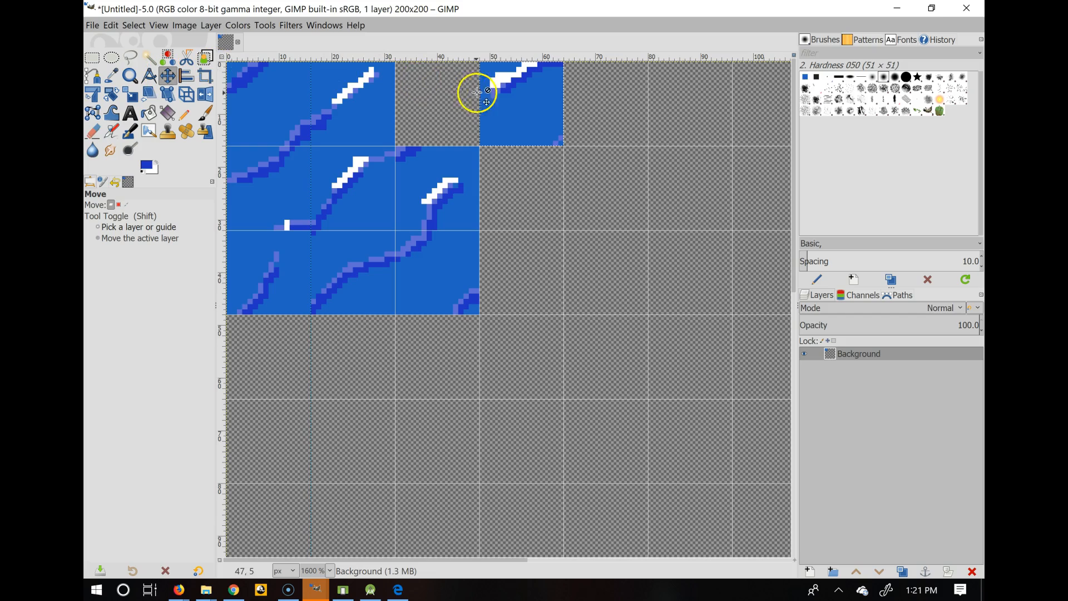
mouse_move(523, 110)
left_mouse_down()
mouse_move(479, 110)
mouse_move(524, 110)
left_mouse_up()
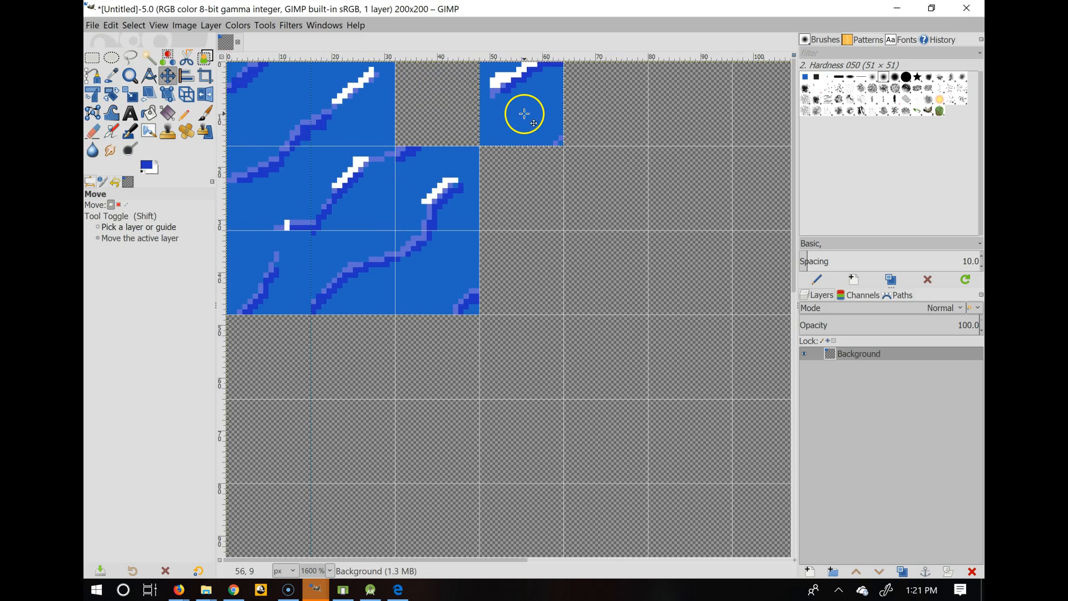
left_click(92, 57)
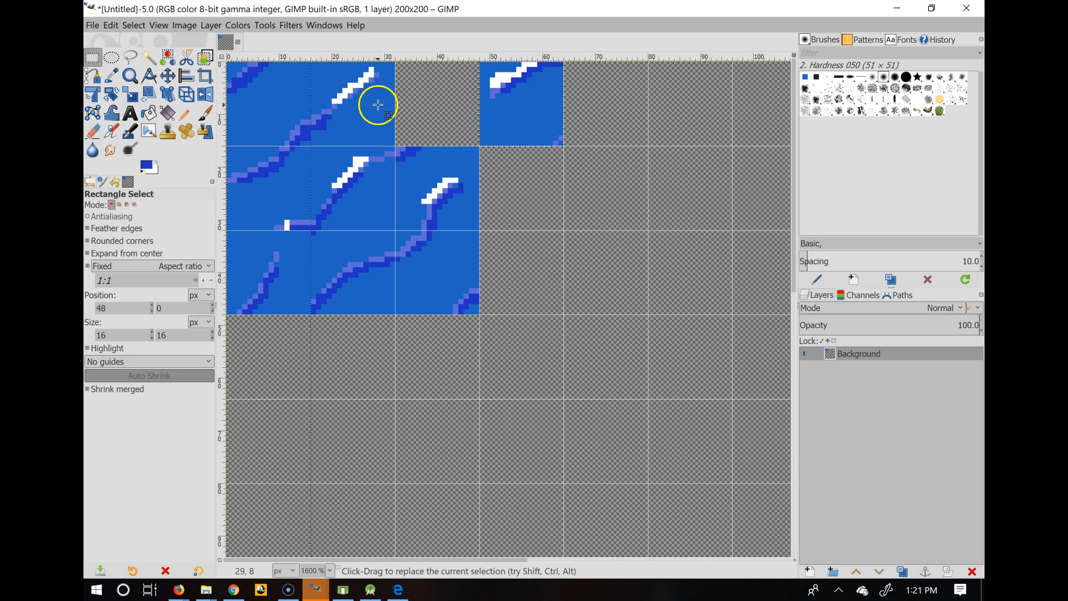
left_click(185, 26)
left_click(186, 28)
left_click(128, 25)
left_click(128, 25)
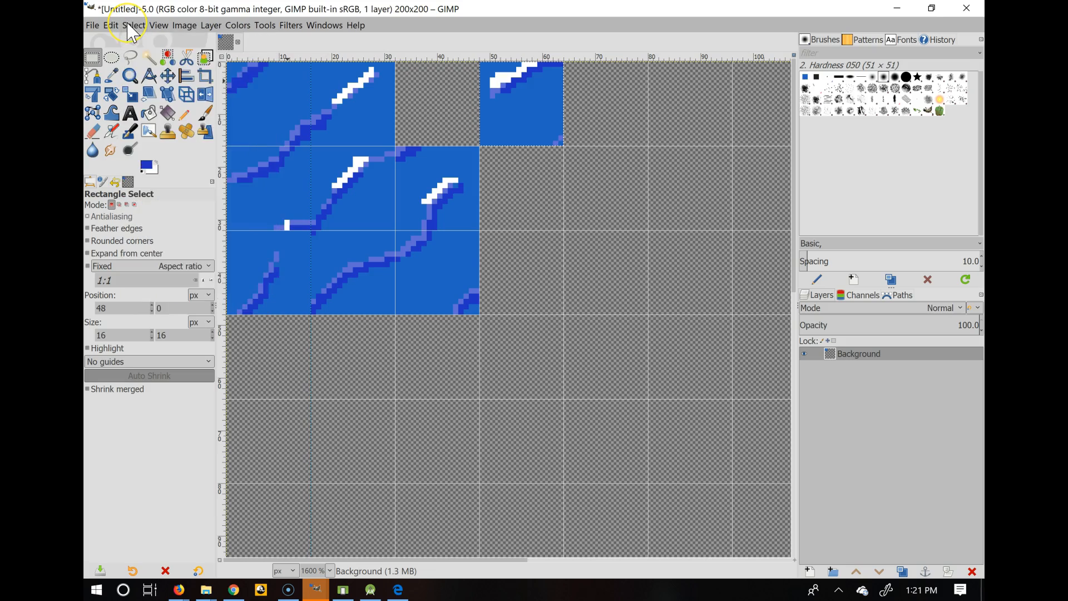
left_click(127, 25)
left_click(136, 51)
Cut the 16 × 16 px square parked at position 48, 0, paste it into the tile's empty upper-right corner, and anchor it.
left_click_drag(481, 63, 561, 142)
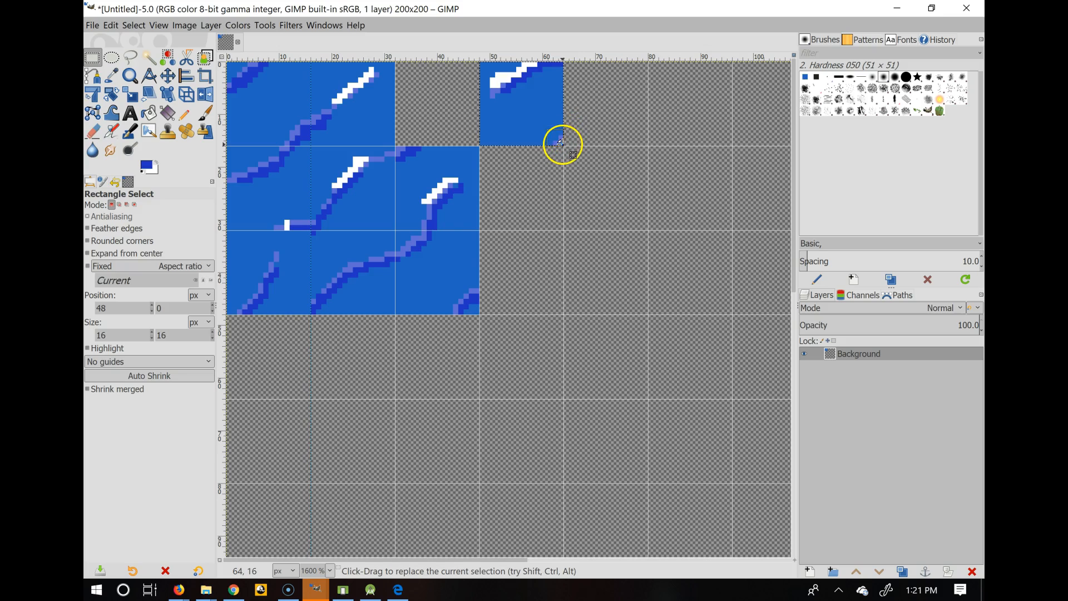
key("ctrl+x")
key("ctrl+v")
left_click_drag(530, 111, 444, 108)
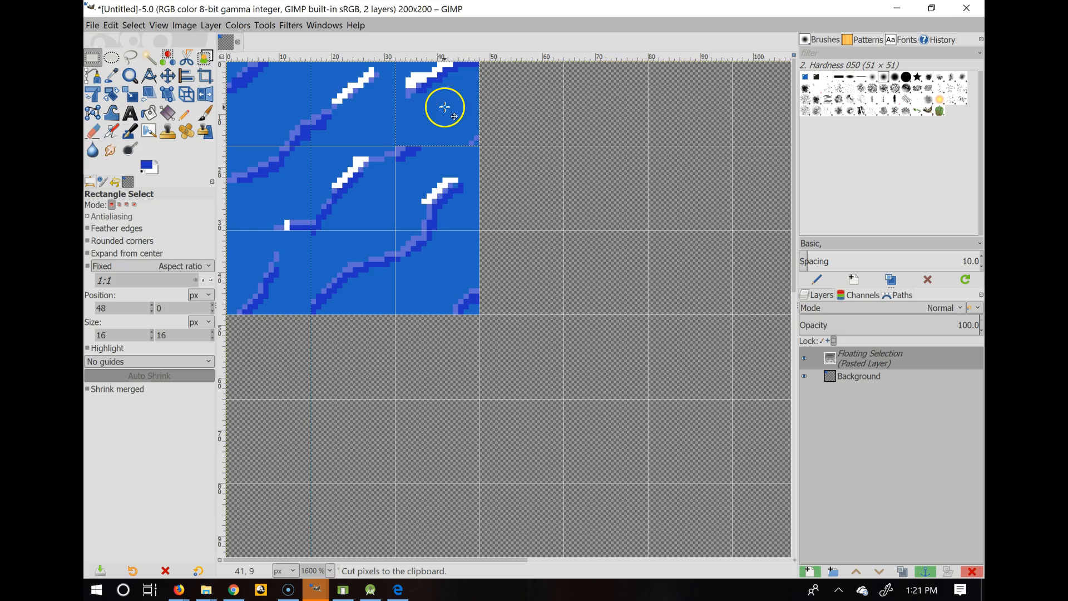
left_click(925, 571)
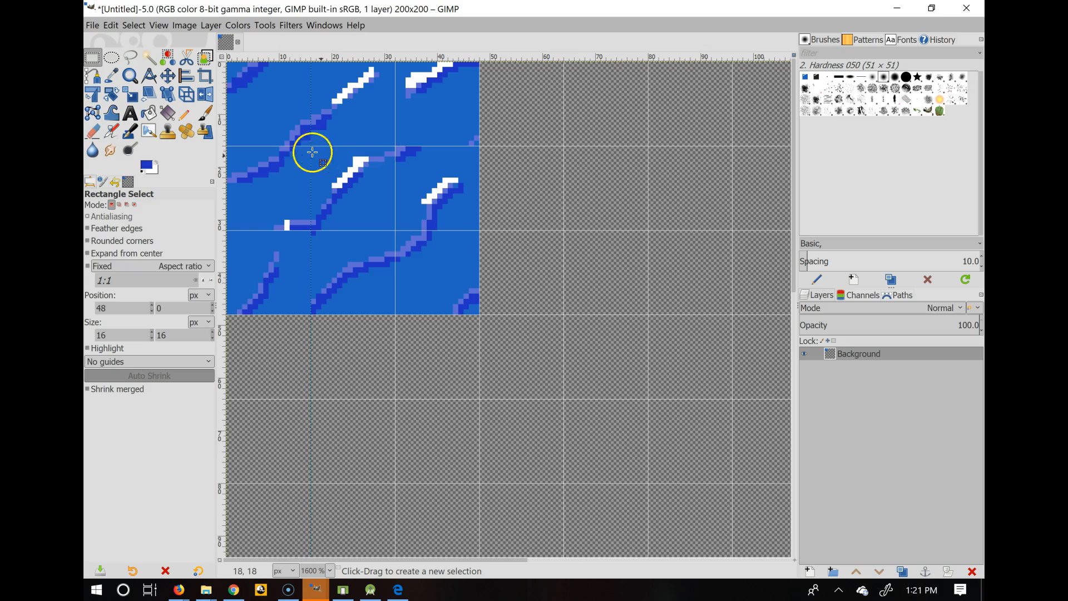
Pencil dark blue lines reconnecting the broken waves in the tile's upper-right and lower-left squares.
left_click(186, 113)
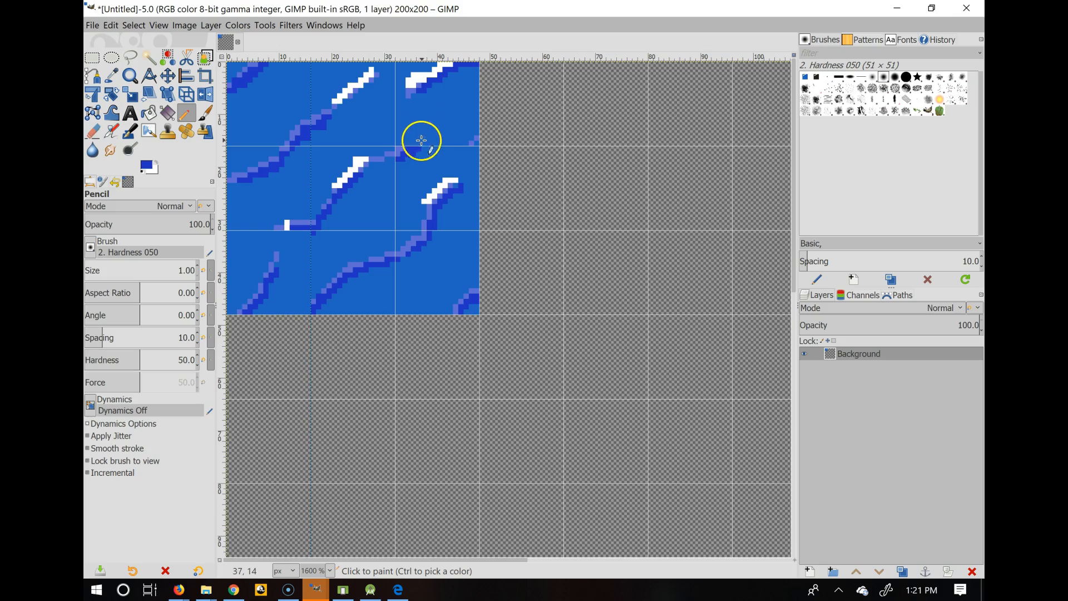
mouse_move(411, 146)
left_mouse_down()
mouse_move(436, 129)
mouse_move(418, 147)
left_mouse_up()
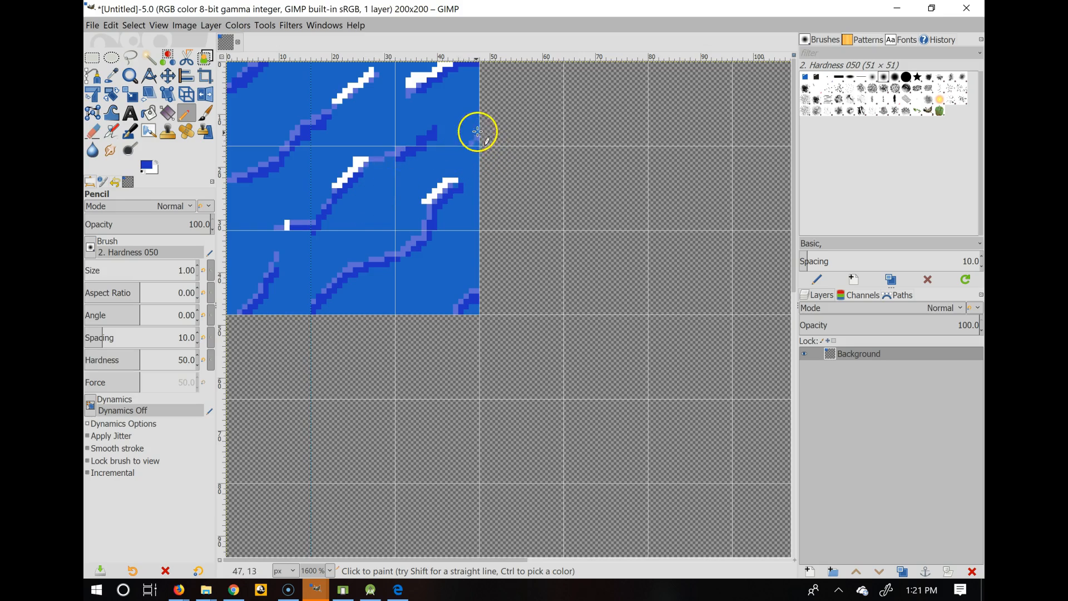
left_click_drag(434, 83, 424, 94)
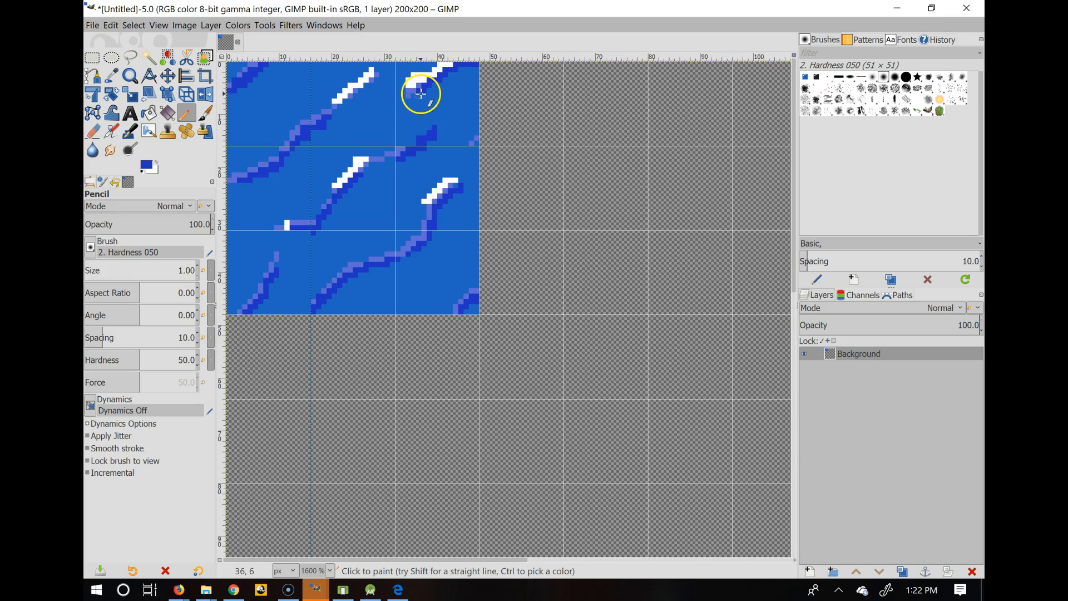
mouse_move(421, 106)
left_mouse_down()
mouse_move(420, 142)
mouse_move(416, 96)
left_mouse_up()
mouse_move(310, 229)
left_mouse_down()
mouse_move(289, 238)
mouse_move(278, 267)
left_mouse_up()
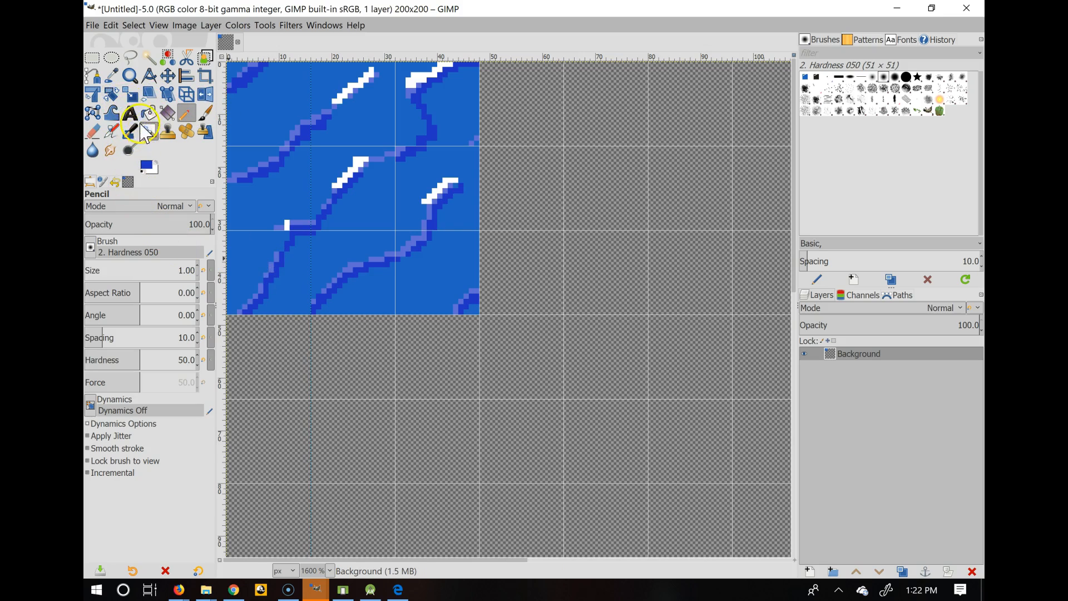
Pencil sampled light blue edges along the lower-left and upper-right wave joins, and link the right-edge fragment down to the wave below.
left_click(113, 77)
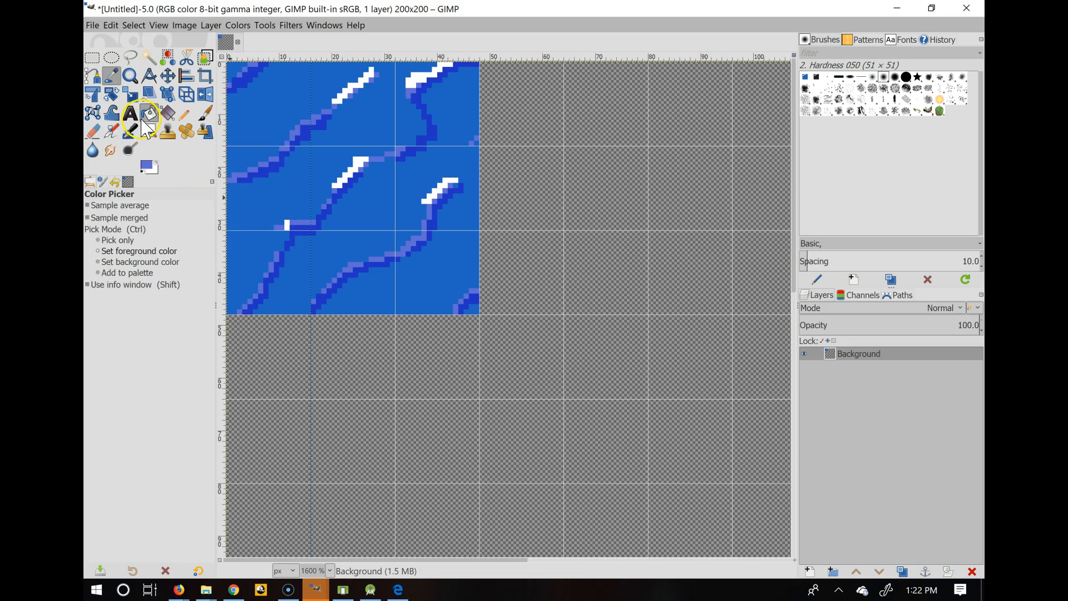
left_click(188, 118)
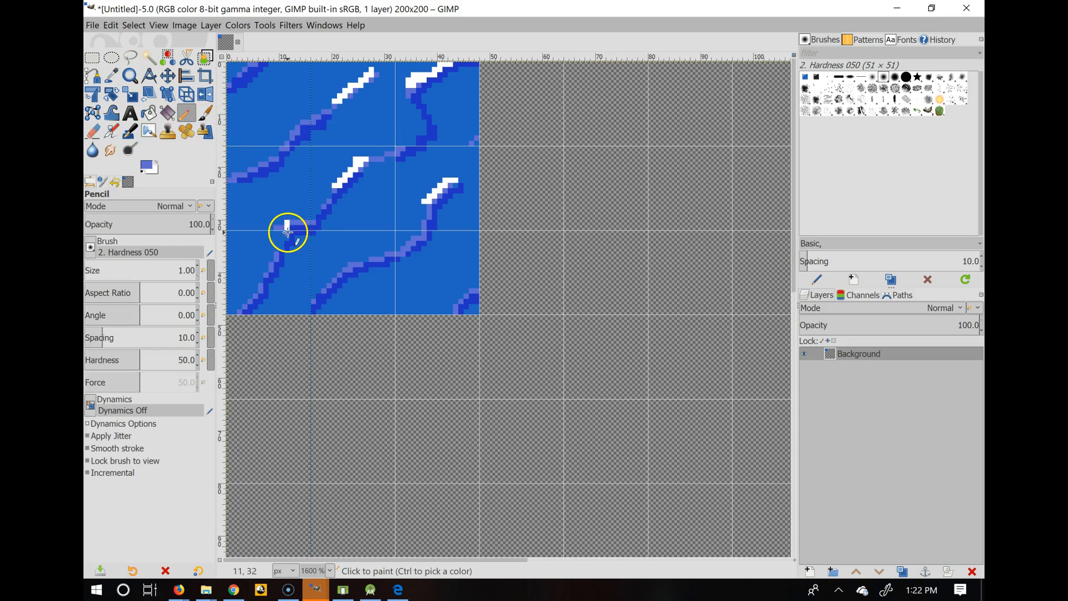
left_click_drag(285, 239, 283, 246)
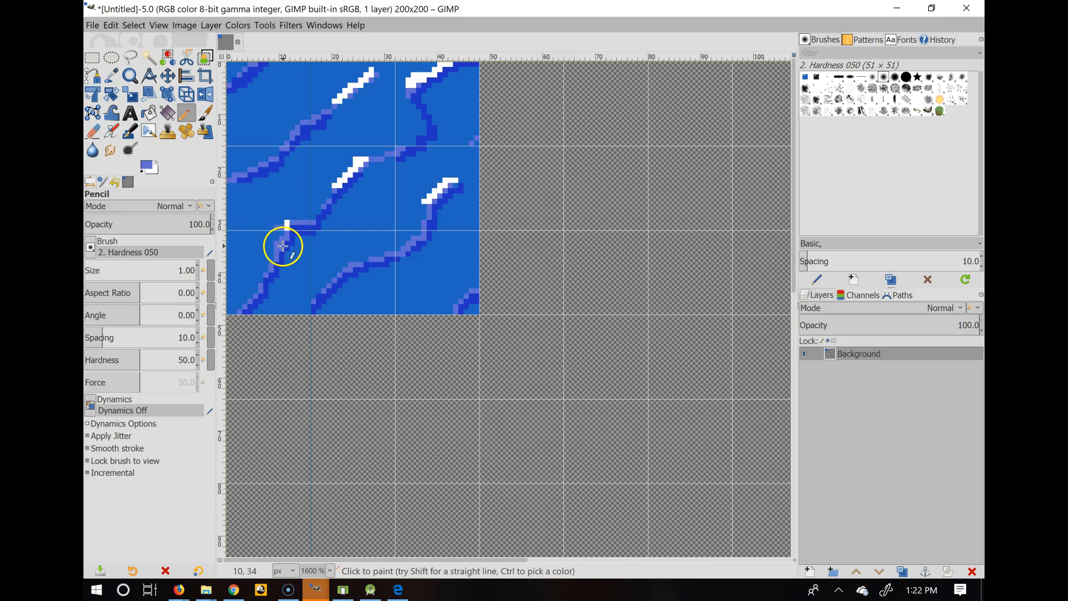
mouse_move(409, 101)
left_mouse_down()
mouse_move(423, 134)
mouse_move(406, 148)
left_mouse_up()
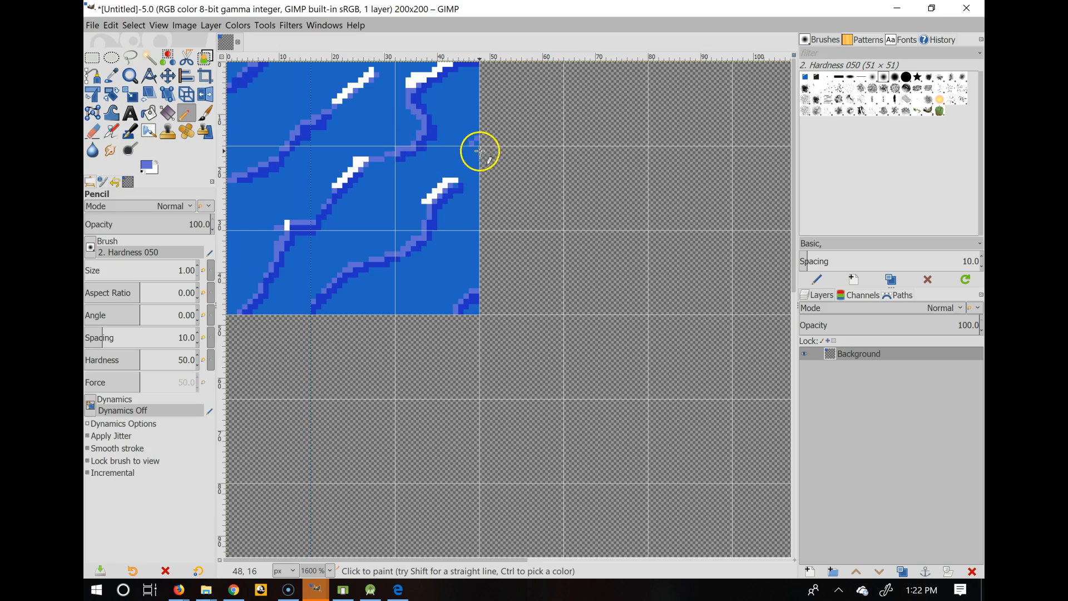
left_click_drag(473, 144, 462, 179)
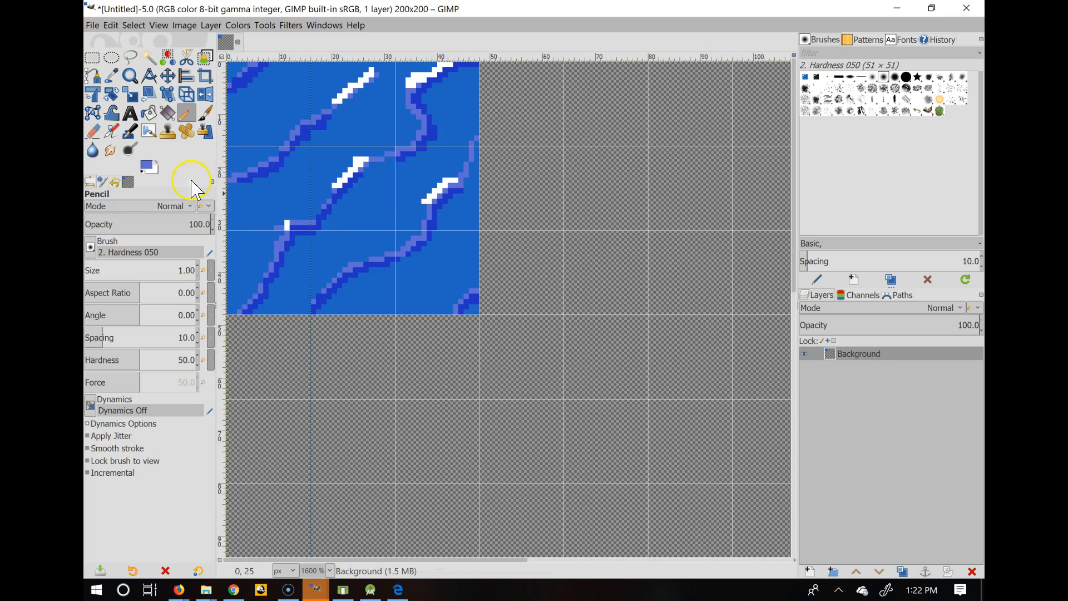
Pencil white foam pixels on the crest of the lower-left wave, and set the Eraser's size to 9.
left_click(280, 234)
left_click(94, 134)
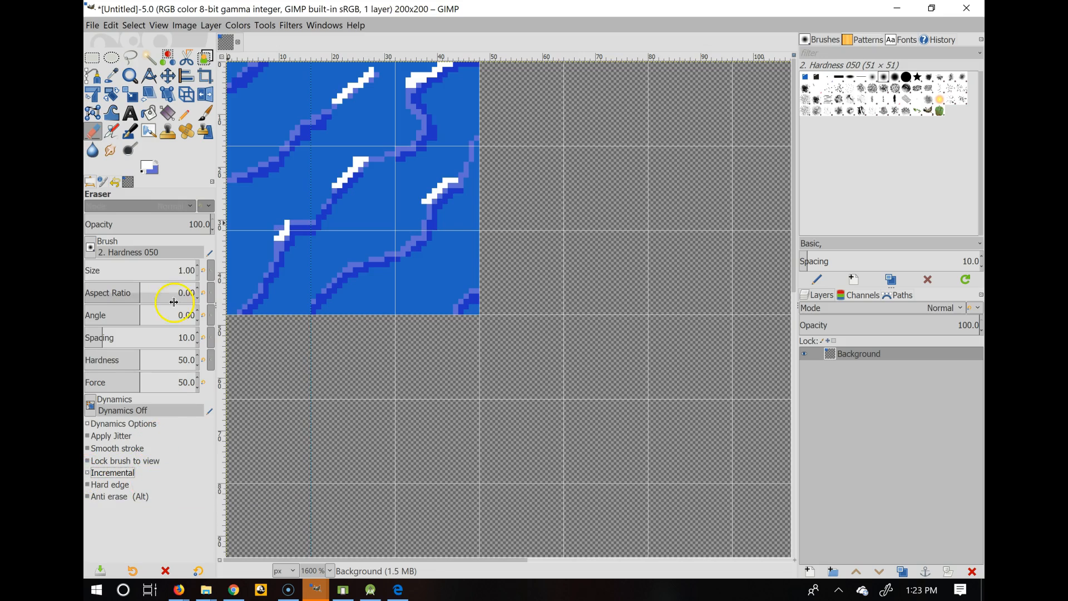
left_click(198, 267)
left_click(197, 267)
left_click(197, 267)
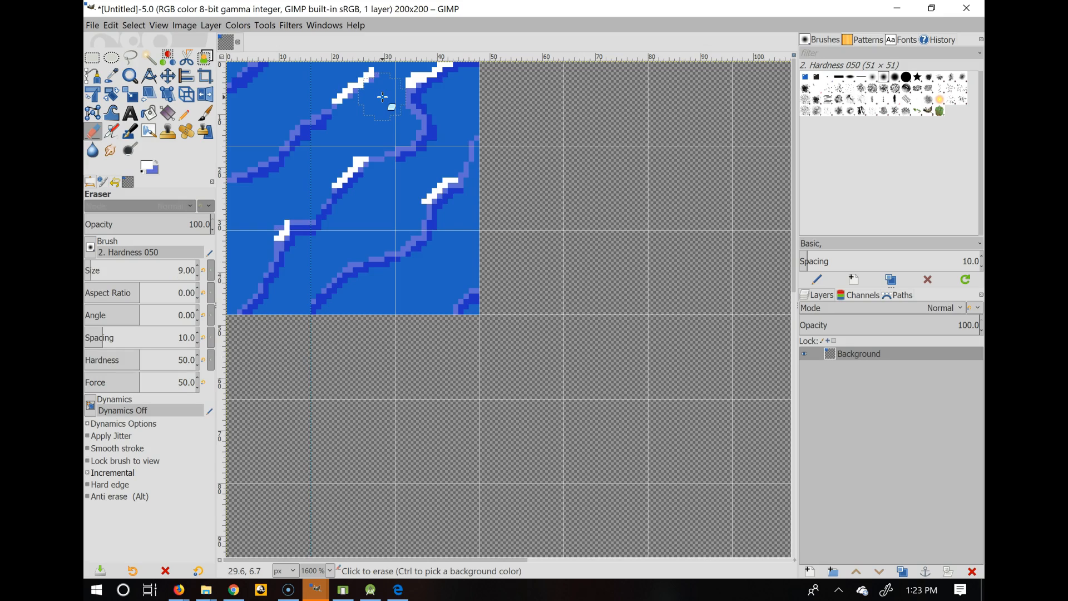
Try erasing along the tile's right edge, undo the strokes, and lower the Eraser's hardness to 34.5.
mouse_move(382, 98)
left_mouse_down()
mouse_move(478, 69)
mouse_move(490, 194)
mouse_move(479, 315)
left_mouse_up()
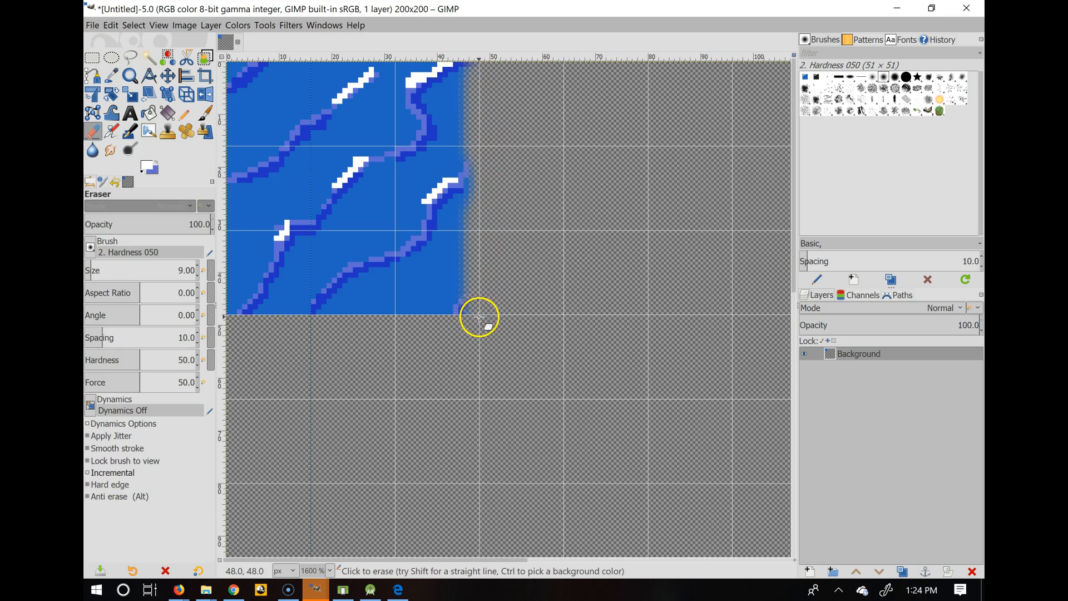
key("ctrl+z")
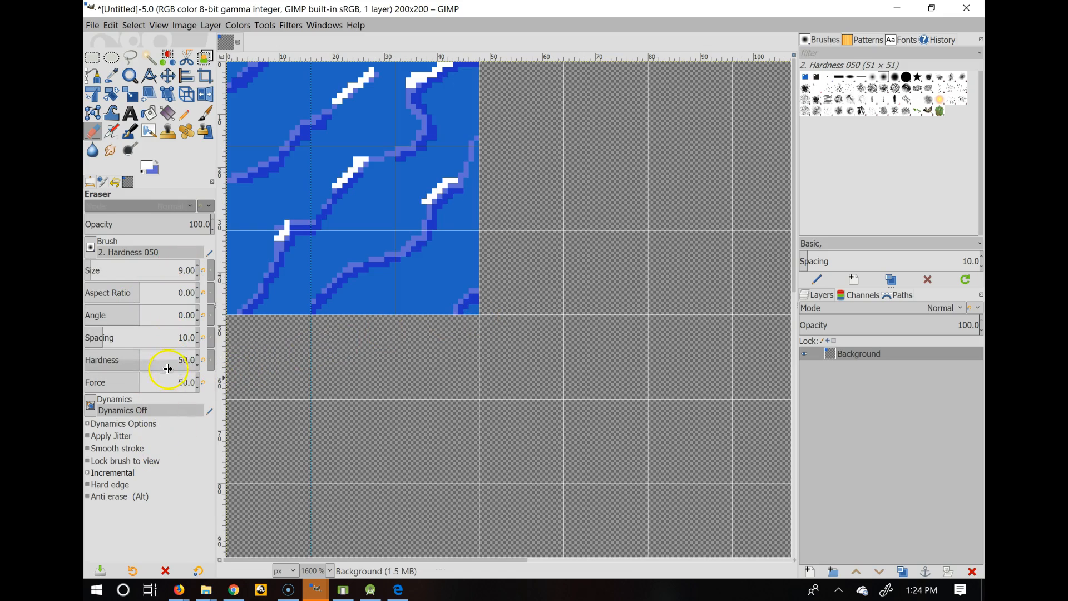
left_click(197, 366)
left_click_drag(476, 75, 485, 179)
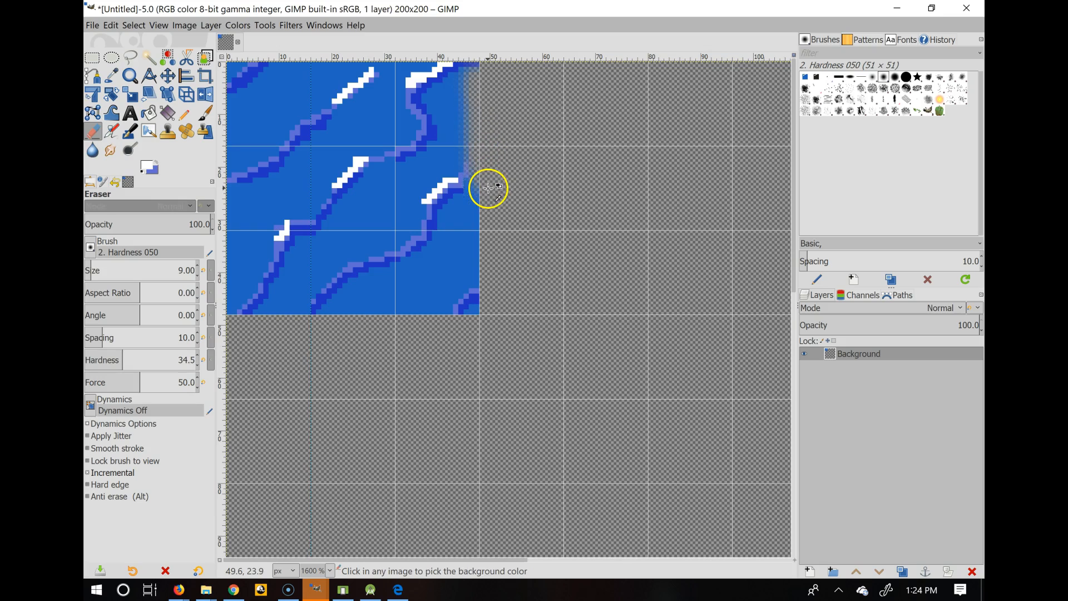
key("ctrl+z")
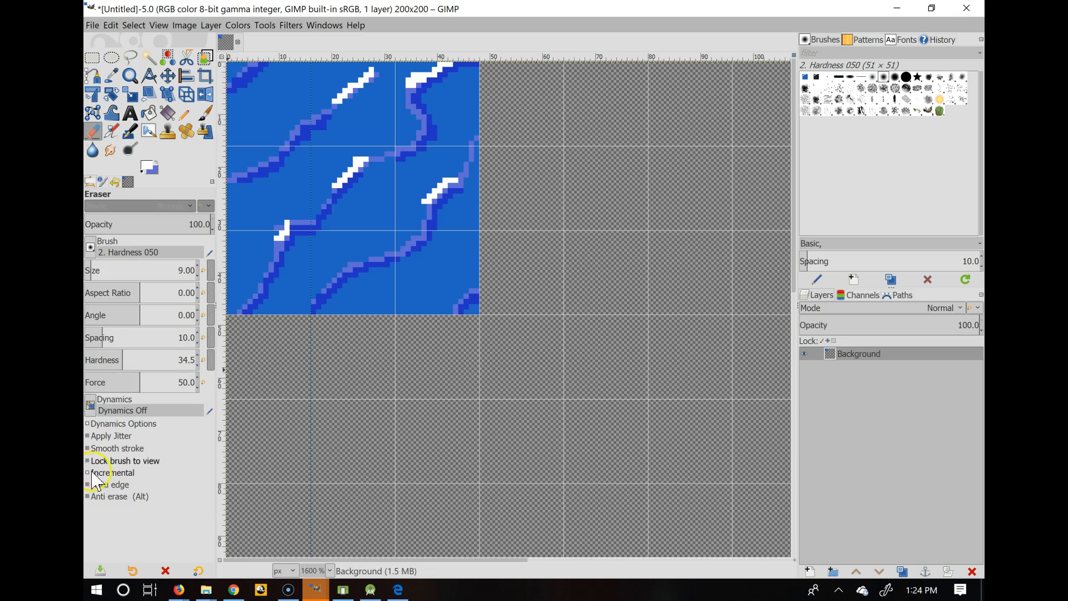
Enable Smooth stroke with weight 10 for the Eraser and erase an uneven, soft border around all four tile edges.
left_click(88, 449)
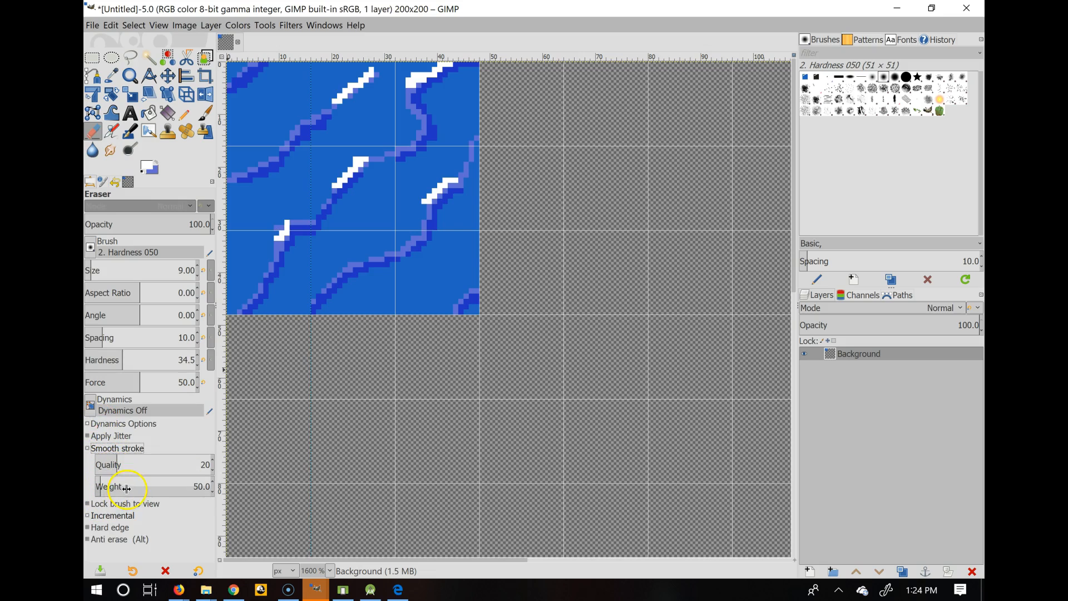
left_click(212, 492)
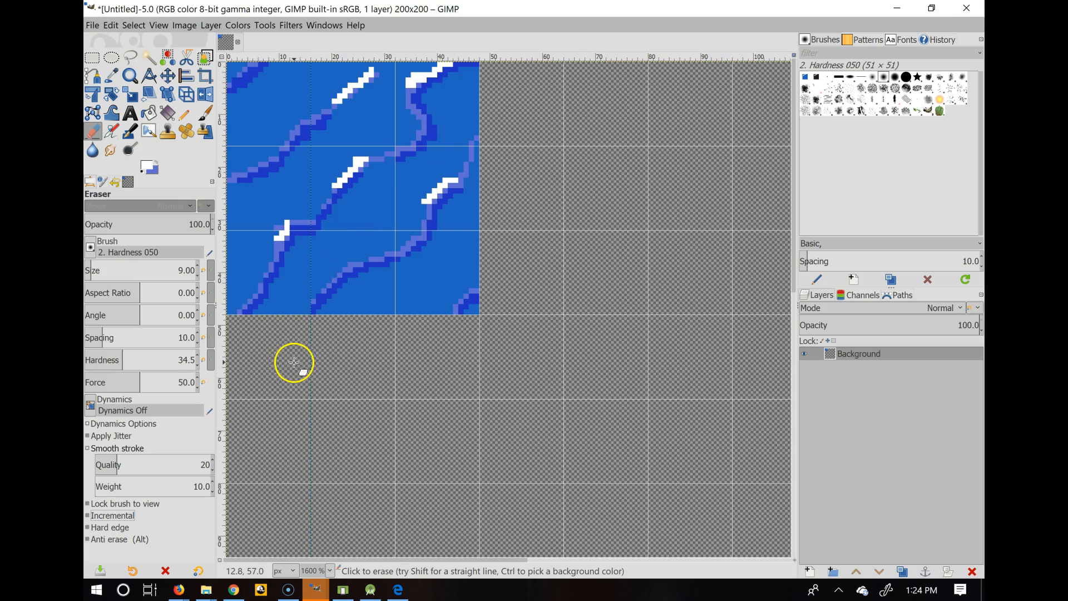
mouse_move(465, 88)
left_mouse_down()
mouse_move(490, 131)
mouse_move(479, 331)
mouse_move(367, 319)
mouse_move(322, 332)
mouse_move(214, 317)
mouse_move(232, 164)
mouse_move(224, 53)
mouse_move(418, 67)
mouse_move(477, 57)
left_mouse_up()
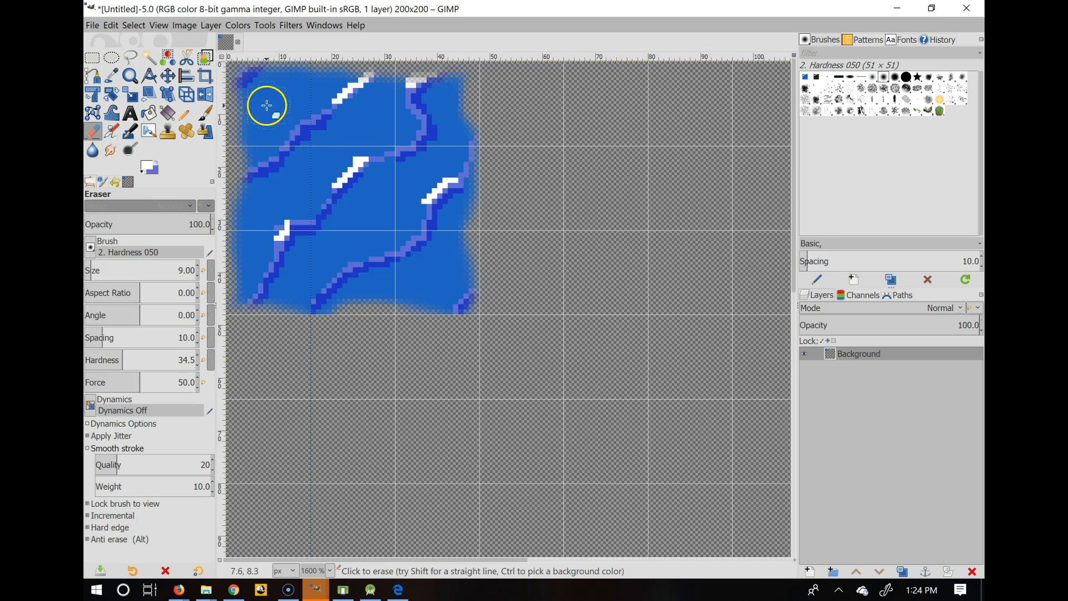
Select the empty 48 × 48 px square beside the water tile, at position 48, 0.
left_click(181, 26)
left_click(135, 26)
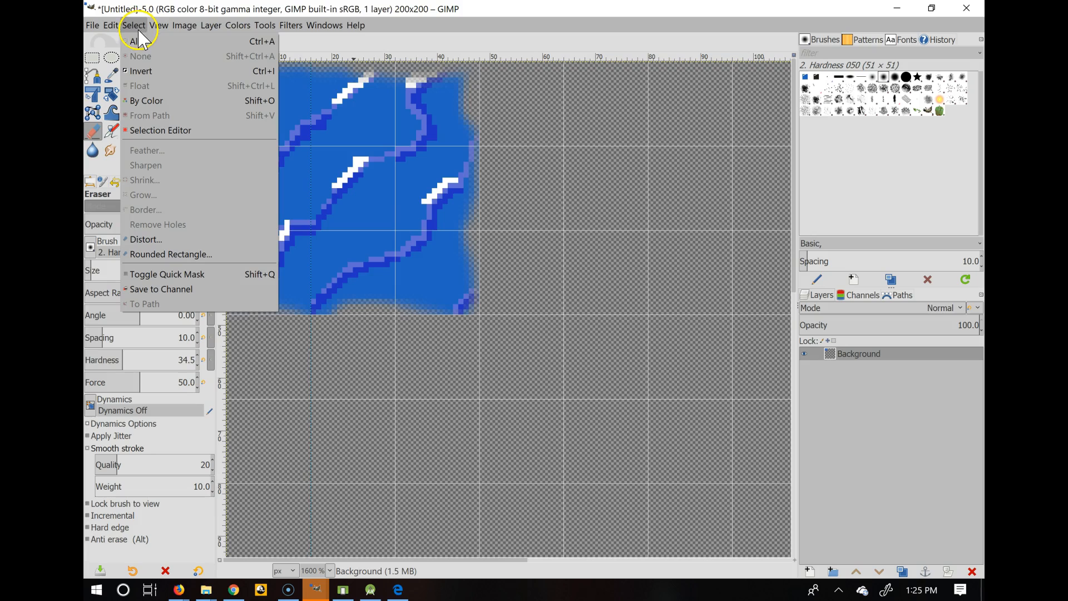
left_click(92, 58)
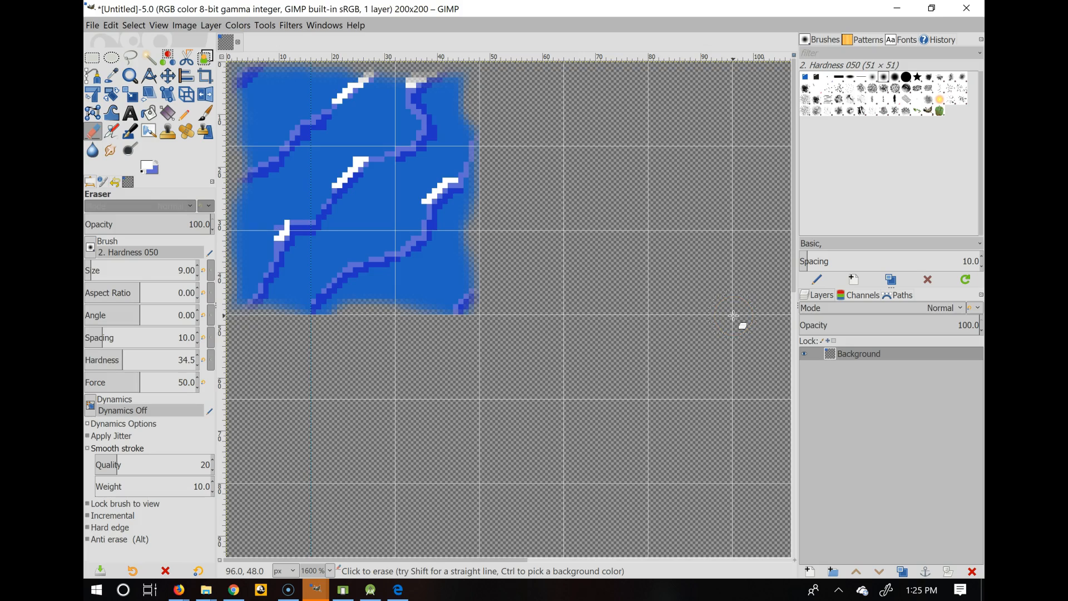
left_click(92, 58)
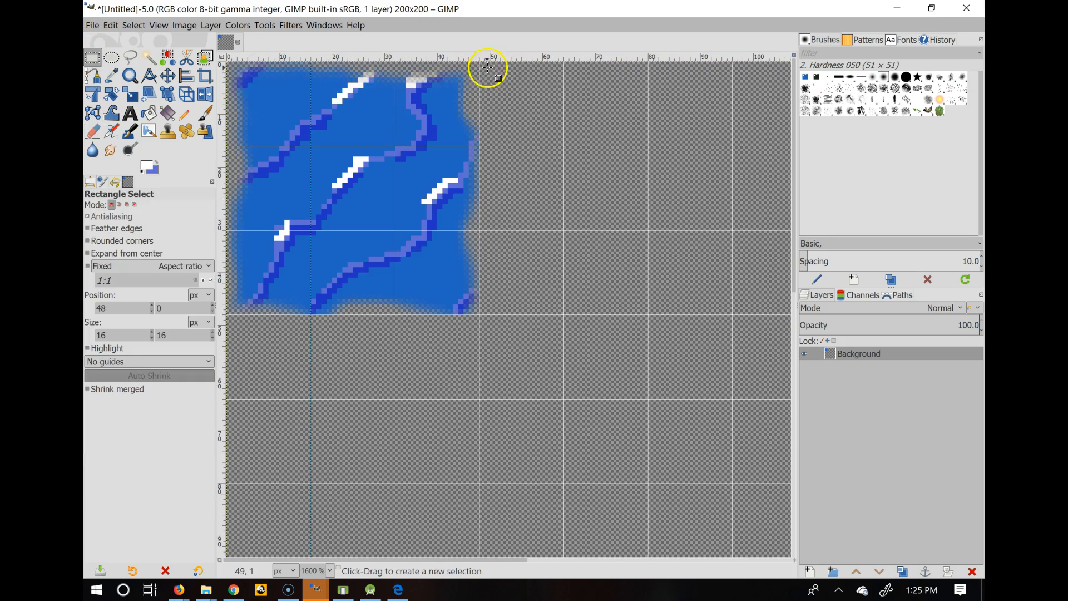
left_click_drag(481, 62, 729, 312)
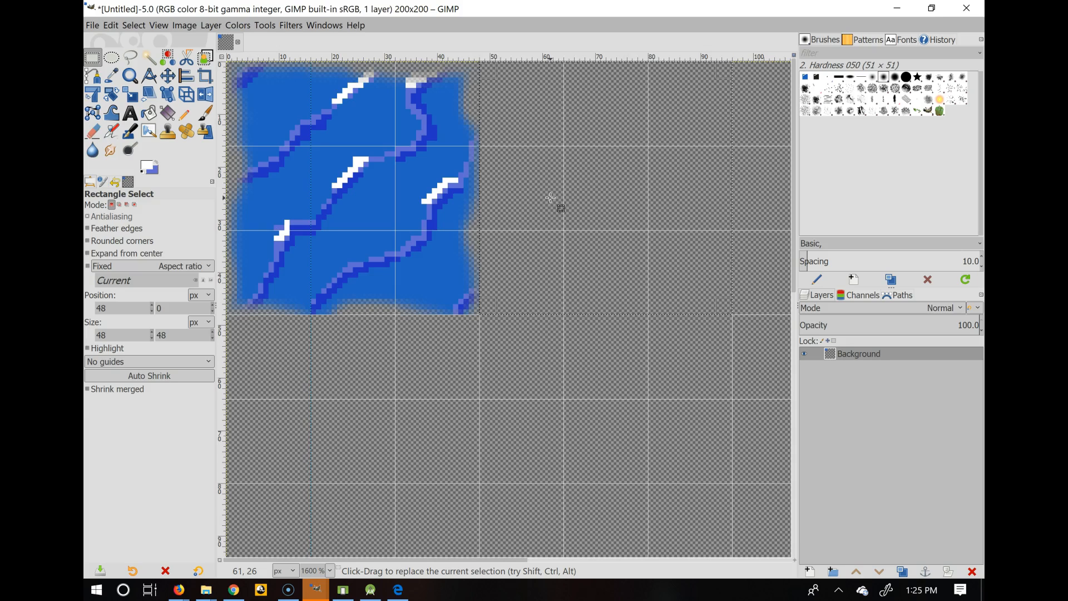
Cancel the pending Tile to New Size dialog without applying it.
left_click(330, 571)
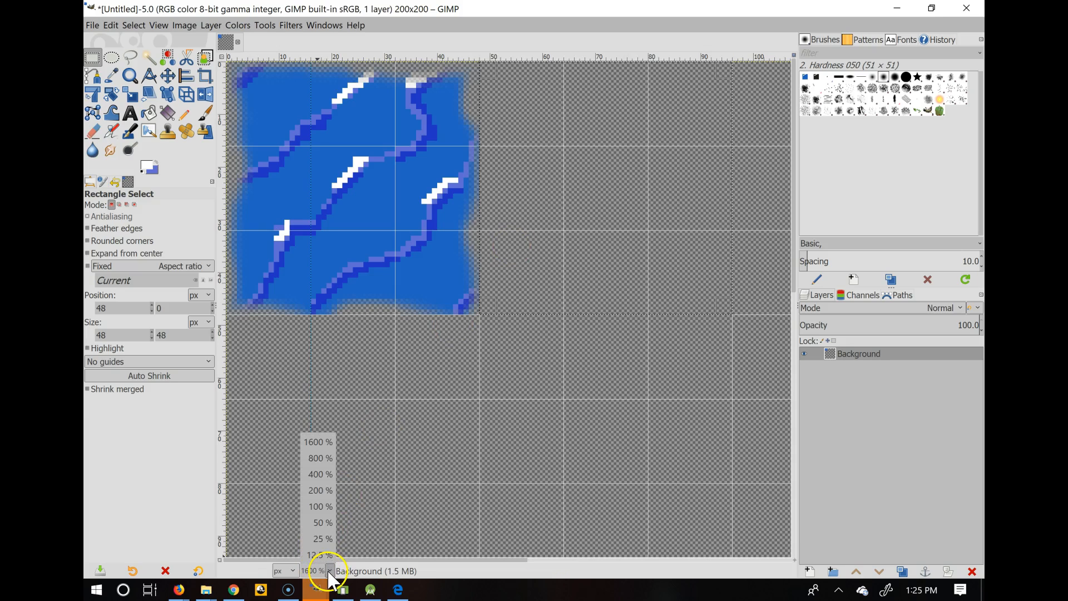
left_click(320, 474)
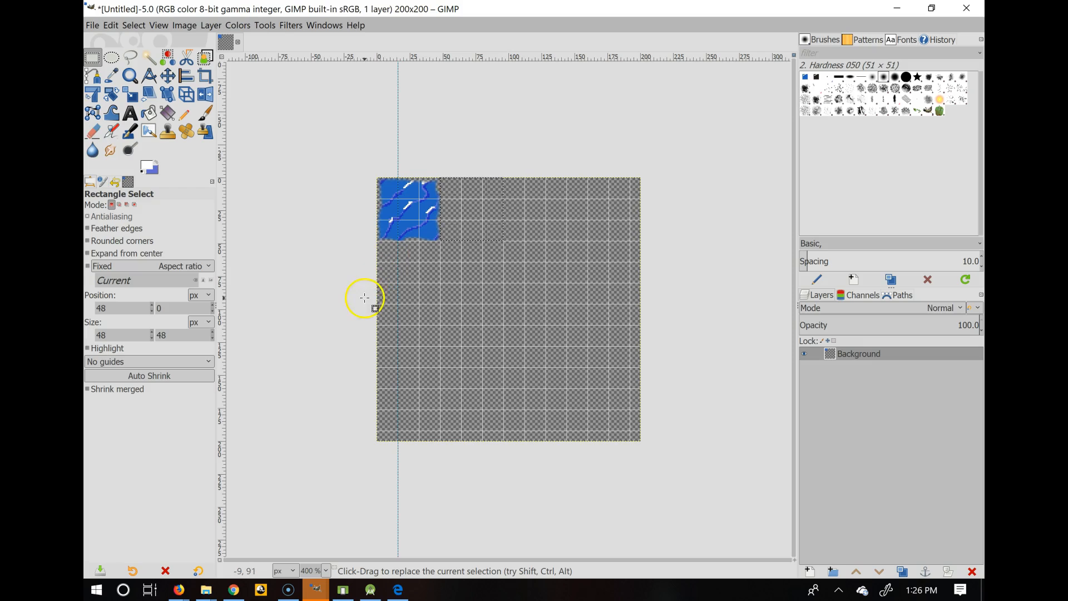
left_click(319, 590)
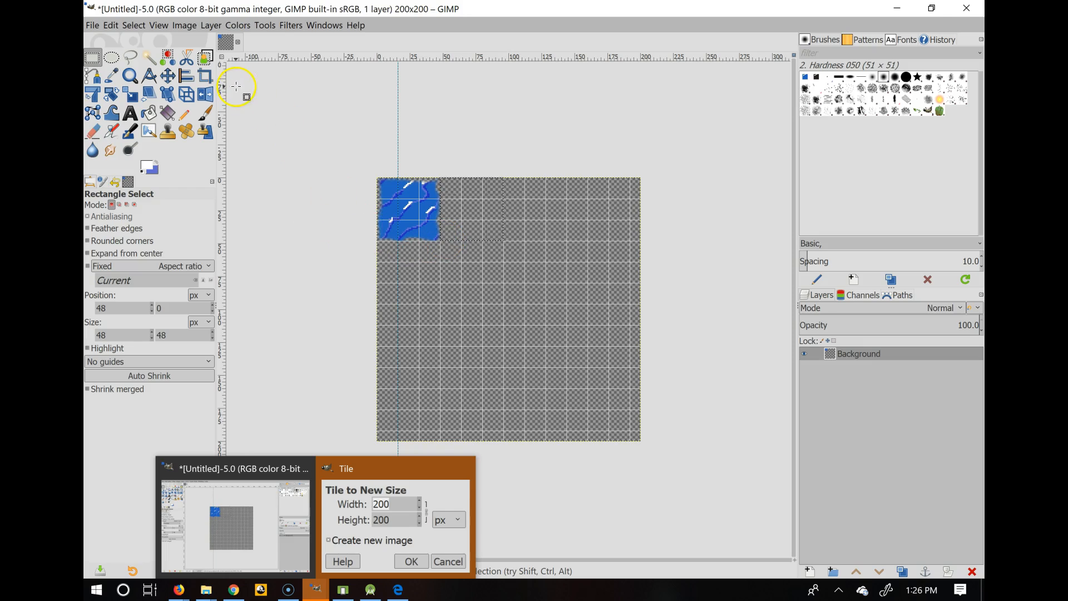
mouse_move(441, 570)
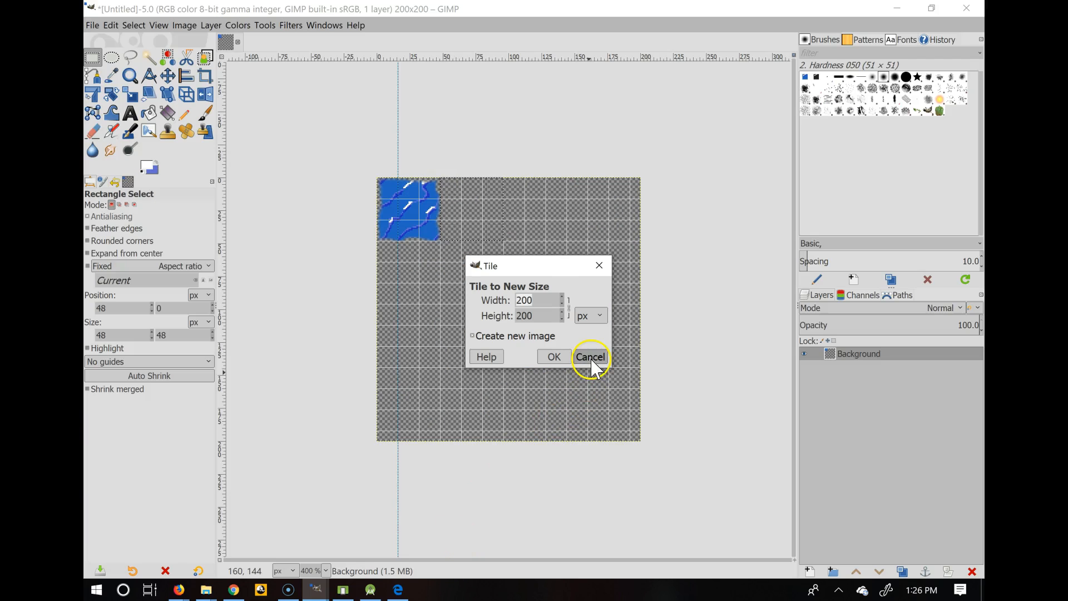
left_click(590, 356)
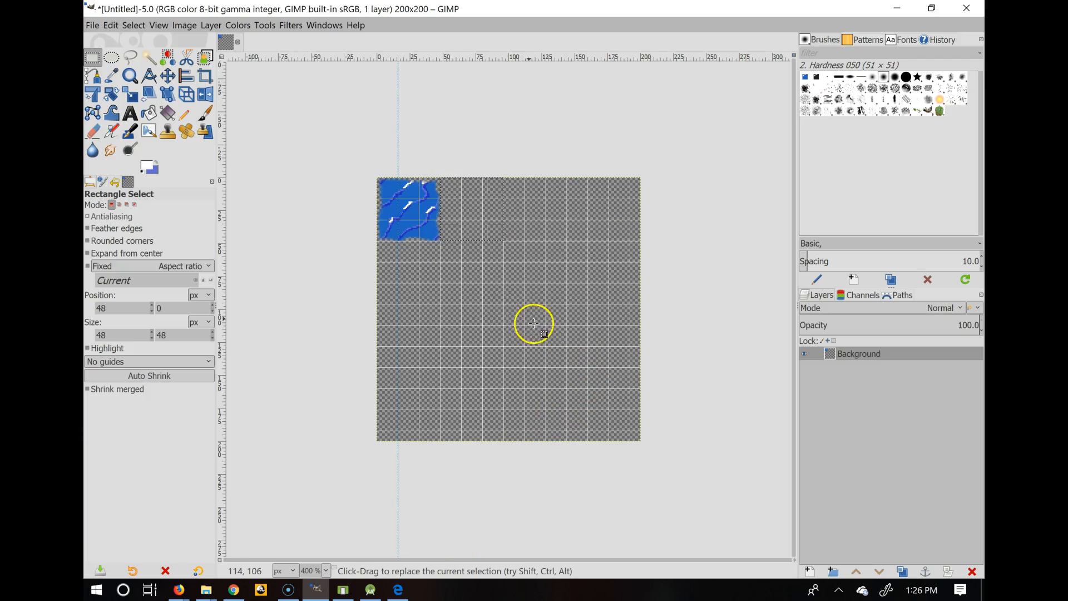
left_click(325, 570)
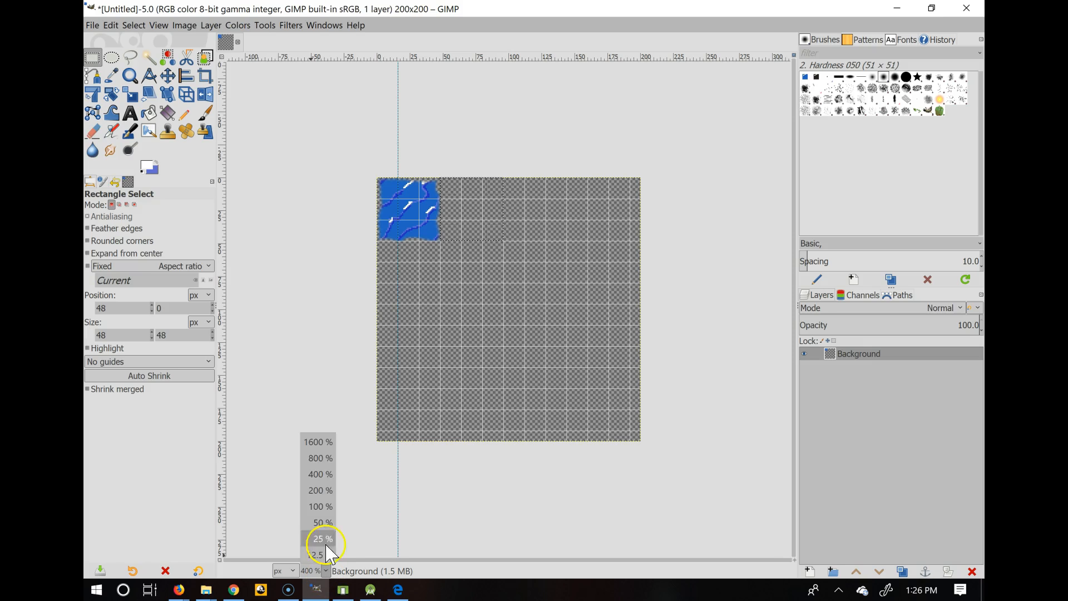
left_click(317, 443)
scroll(349, 205, "up", 6)
scroll(348, 206, "left", 5)
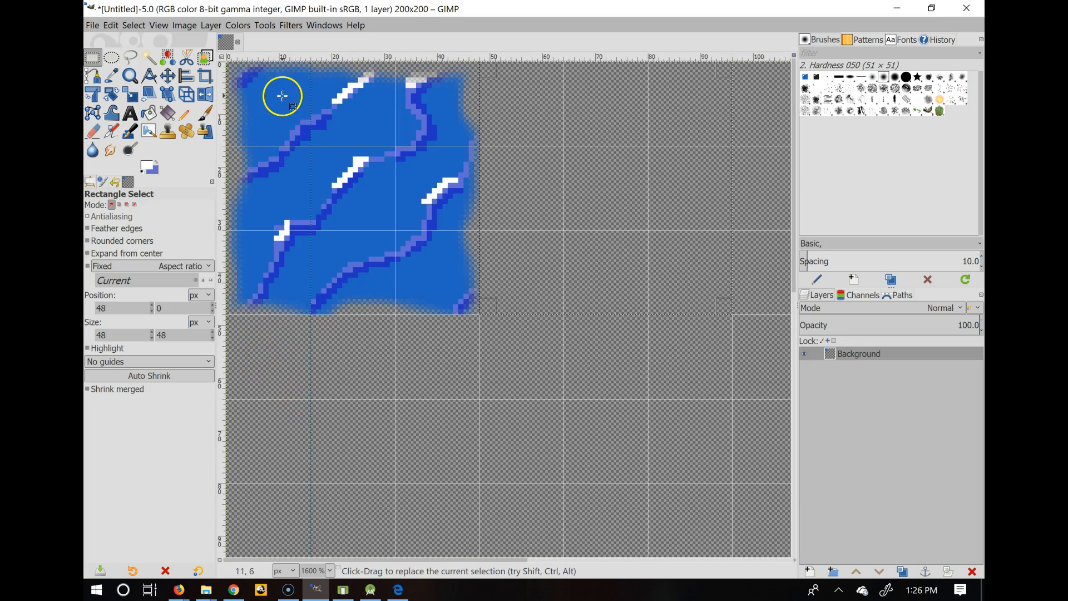
Clear the current selection and select an empty 16 × 32 px area below the tile at position 0, 48.
left_click(133, 25)
left_click(140, 52)
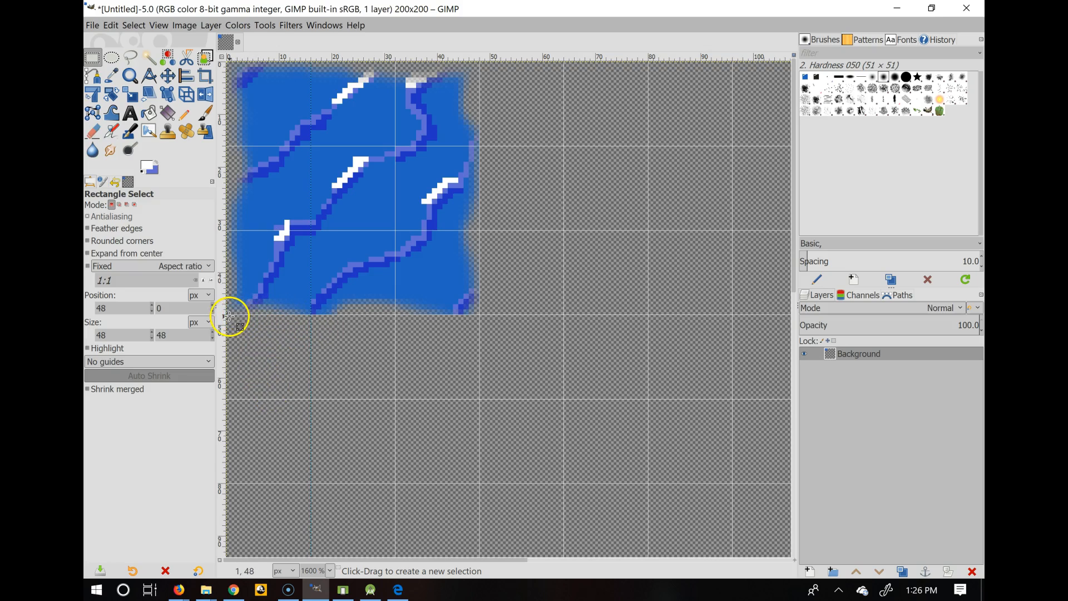
left_click_drag(227, 315, 308, 481)
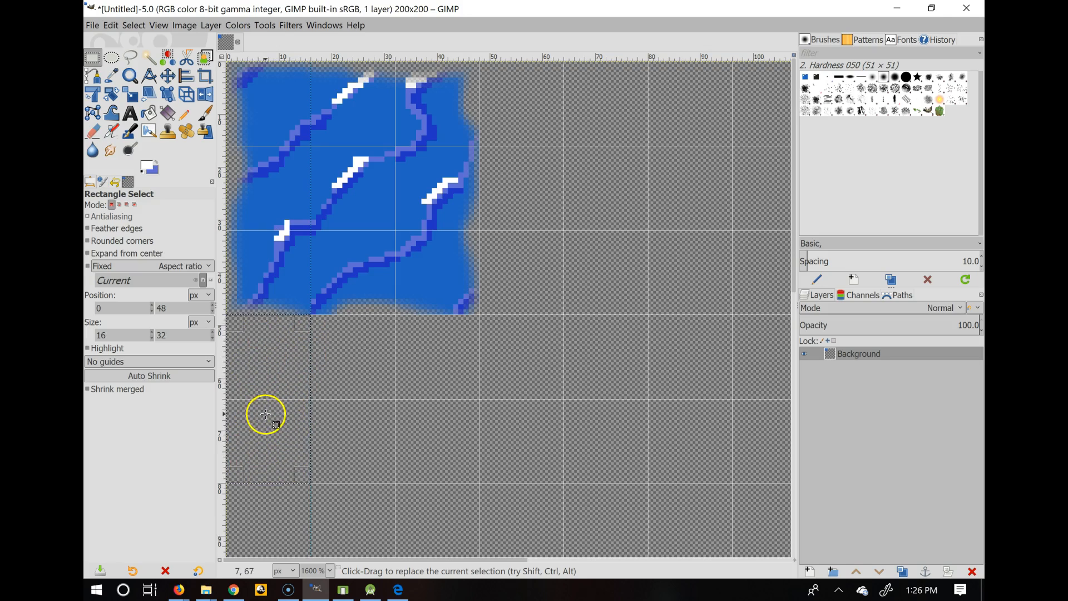
Set the foreground colour to reddish brown a5493a.
left_click(148, 167)
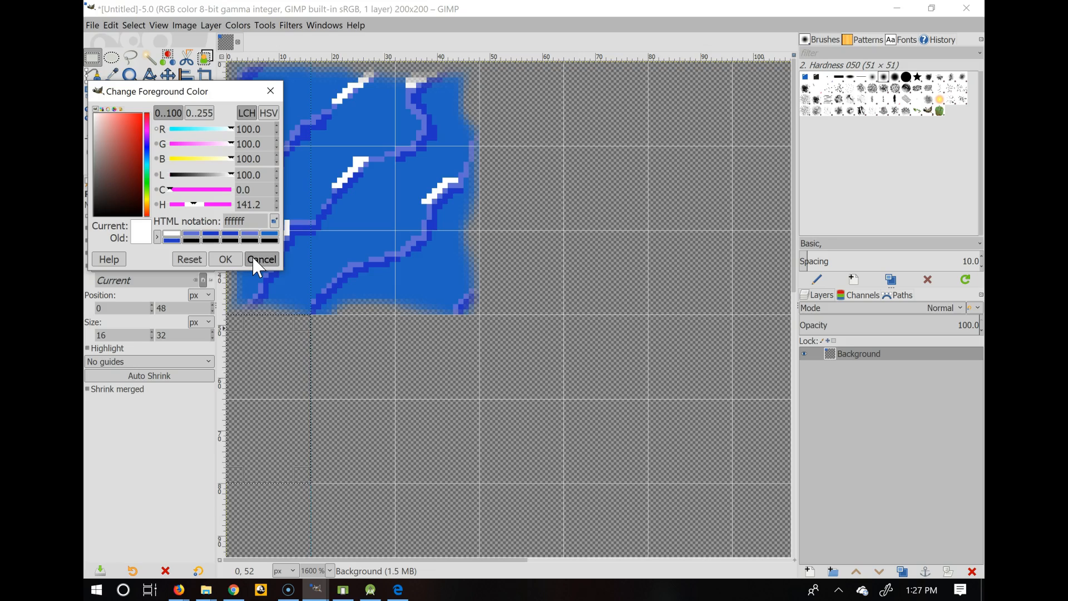
left_click(137, 150)
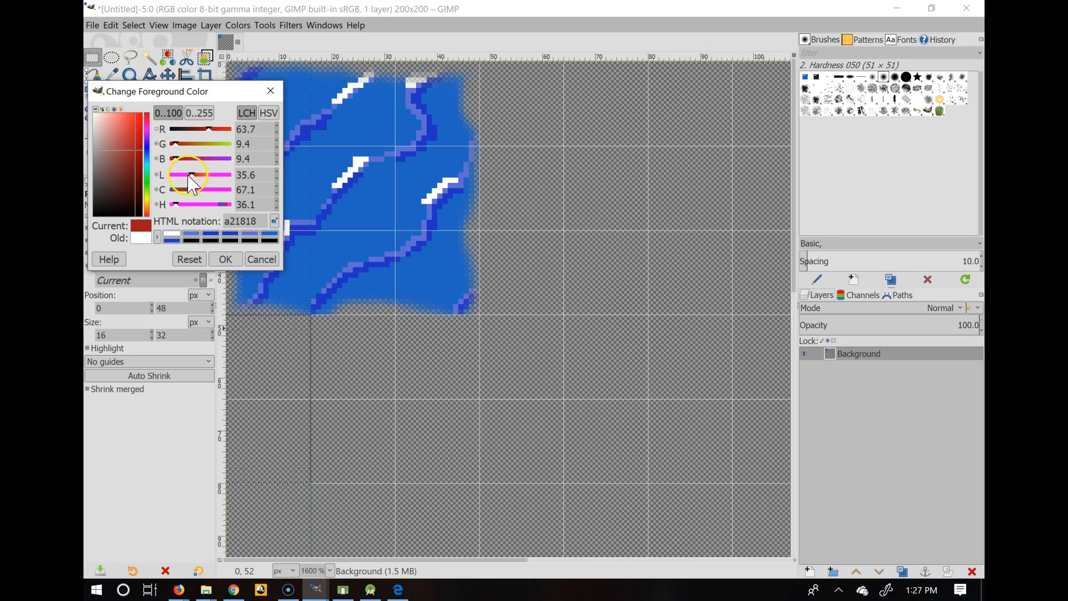
left_click_drag(191, 177, 200, 182)
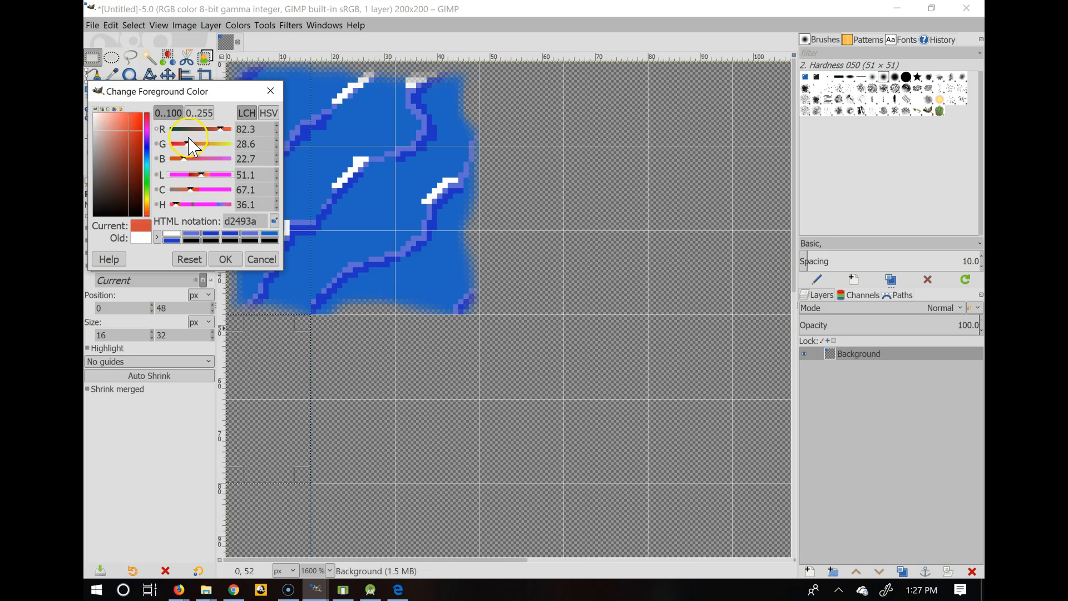
left_click_drag(221, 139, 209, 134)
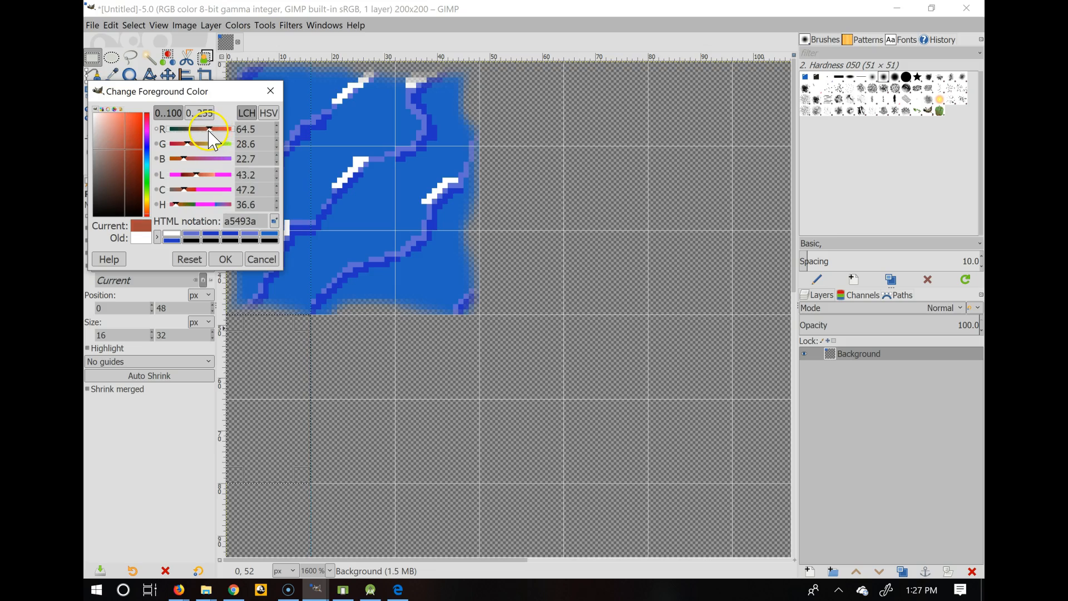
left_click(225, 259)
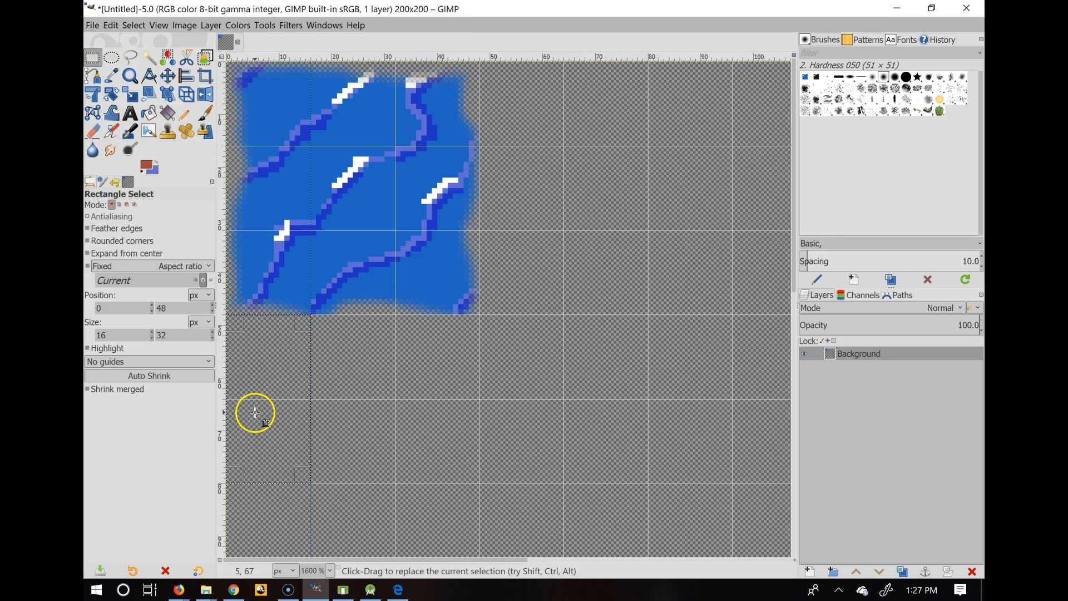
Pencil two wobbly vertical reddish-brown lines about 16 px tall in the lower half of the 16 × 32 px selection.
left_click(187, 113)
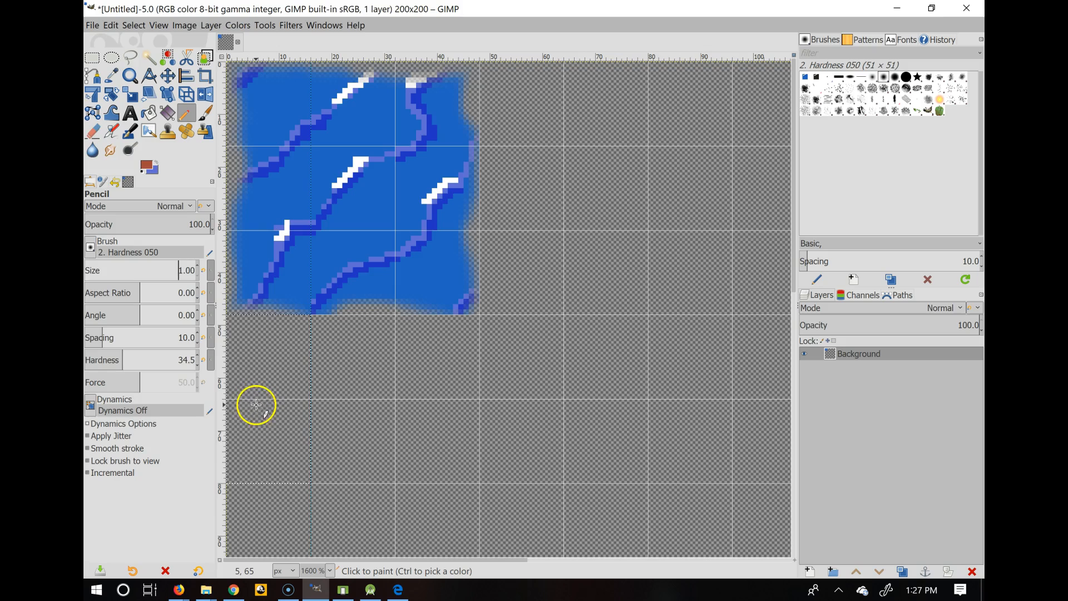
scroll(256, 429, "down", 5)
scroll(257, 430, "up", 5)
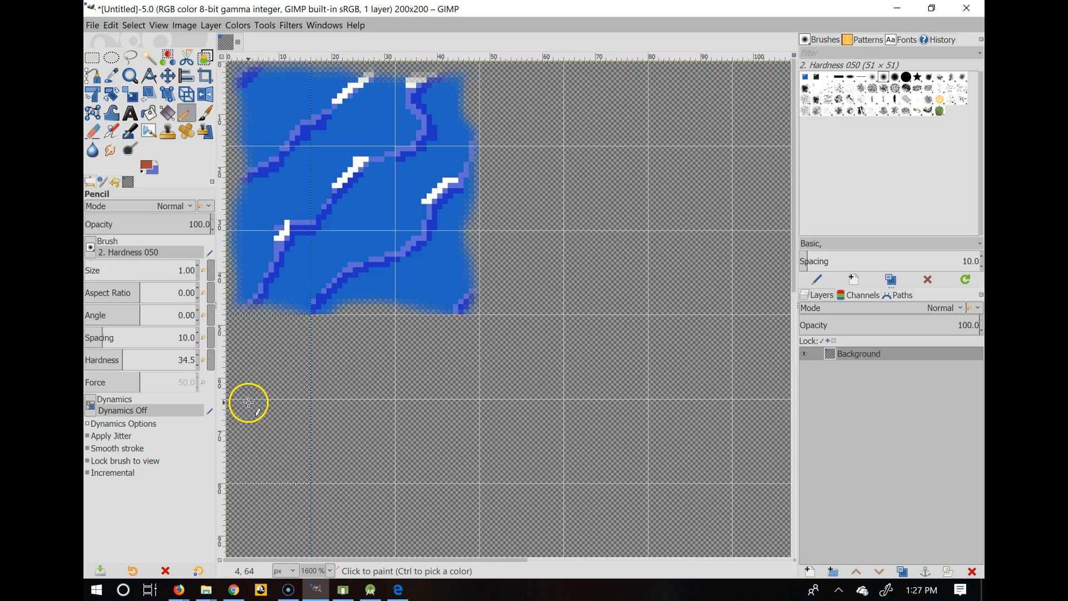
left_click_drag(248, 403, 238, 481)
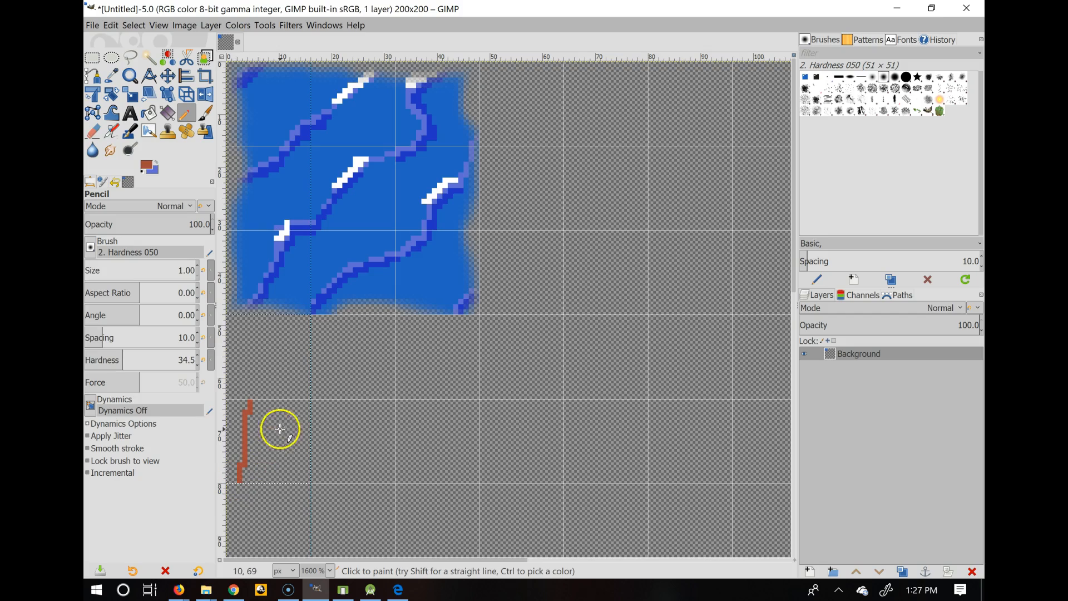
left_click_drag(289, 401, 297, 480)
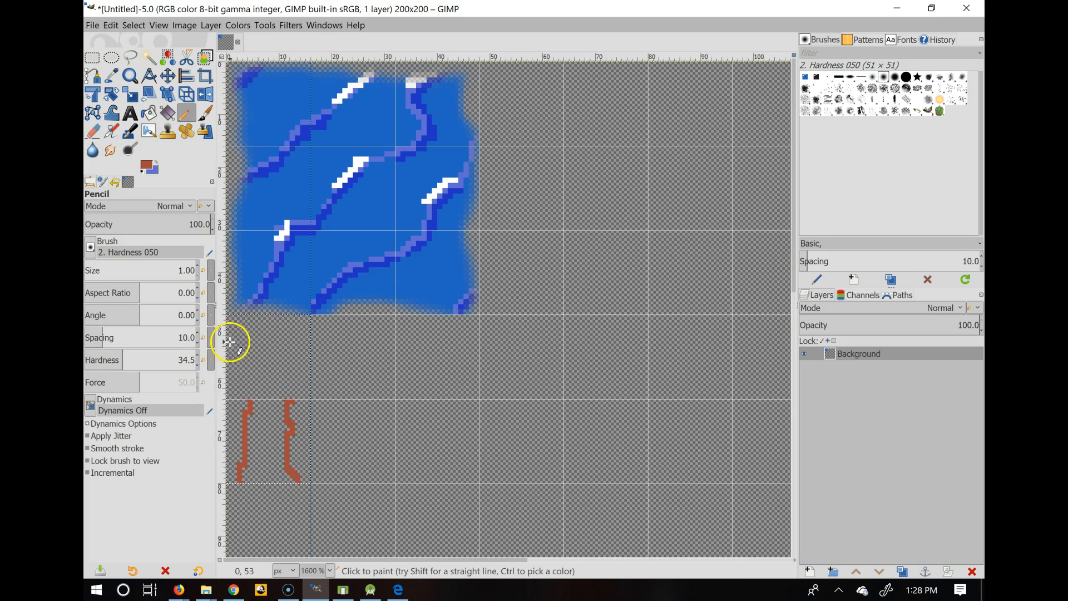
Set the foreground colour to tan a57b3a and pencil two vertical lines between the reddish-brown ones.
left_click(147, 166)
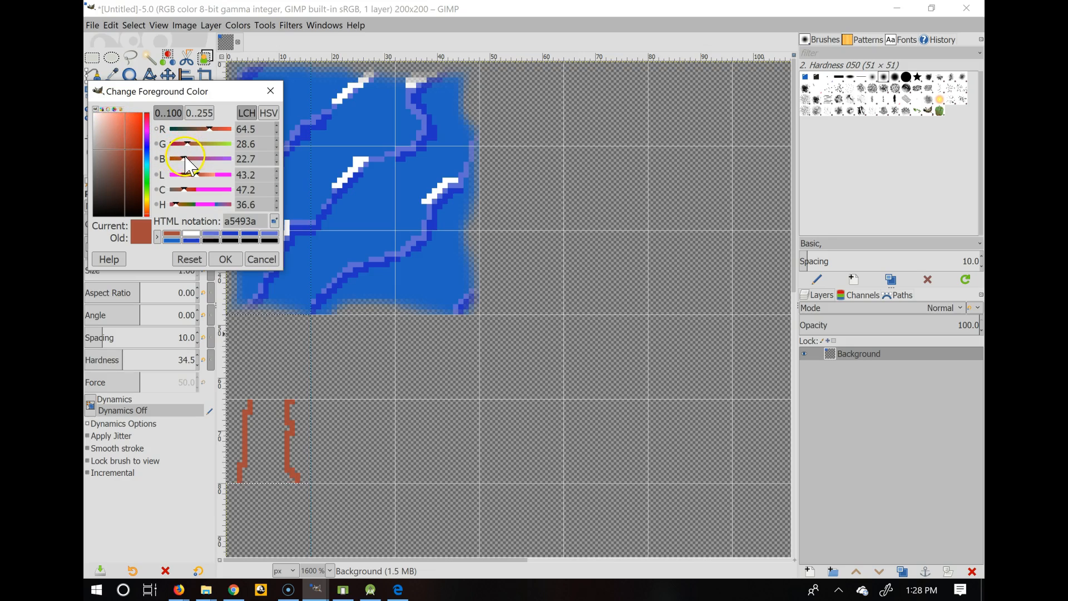
left_click_drag(187, 144, 199, 146)
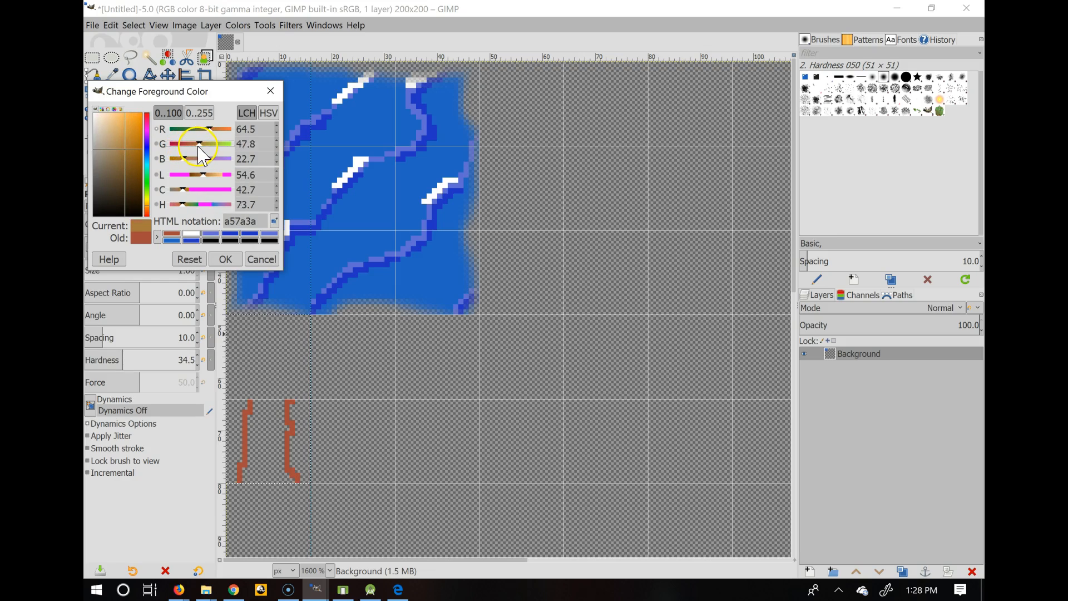
left_click(226, 259)
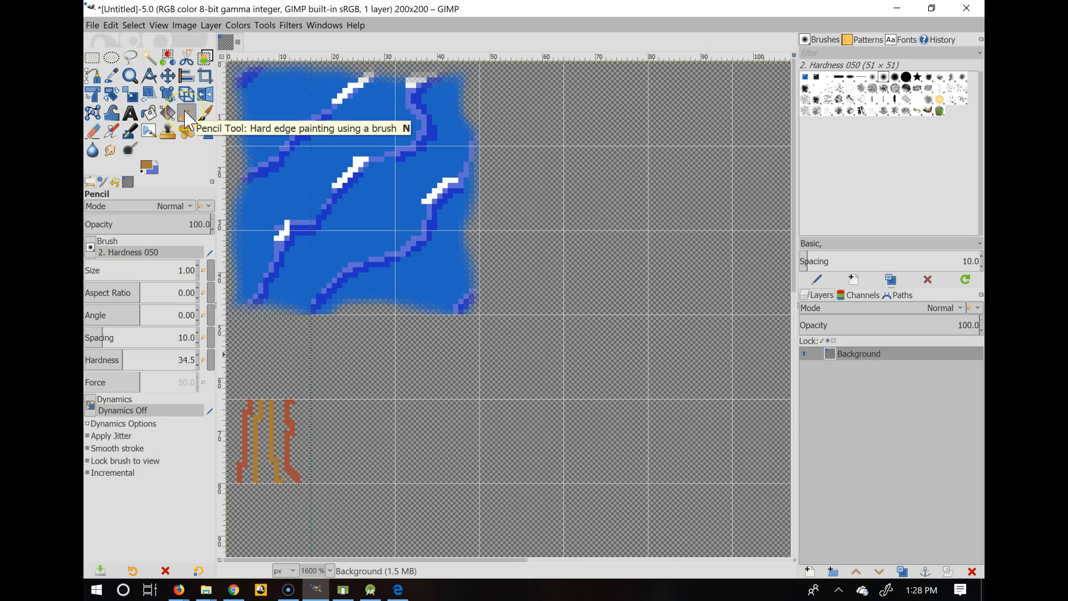
Set the foreground colour to dark brown 7f5a18 and pencil in the gaps between the trunk's vertical lines.
left_click(148, 165)
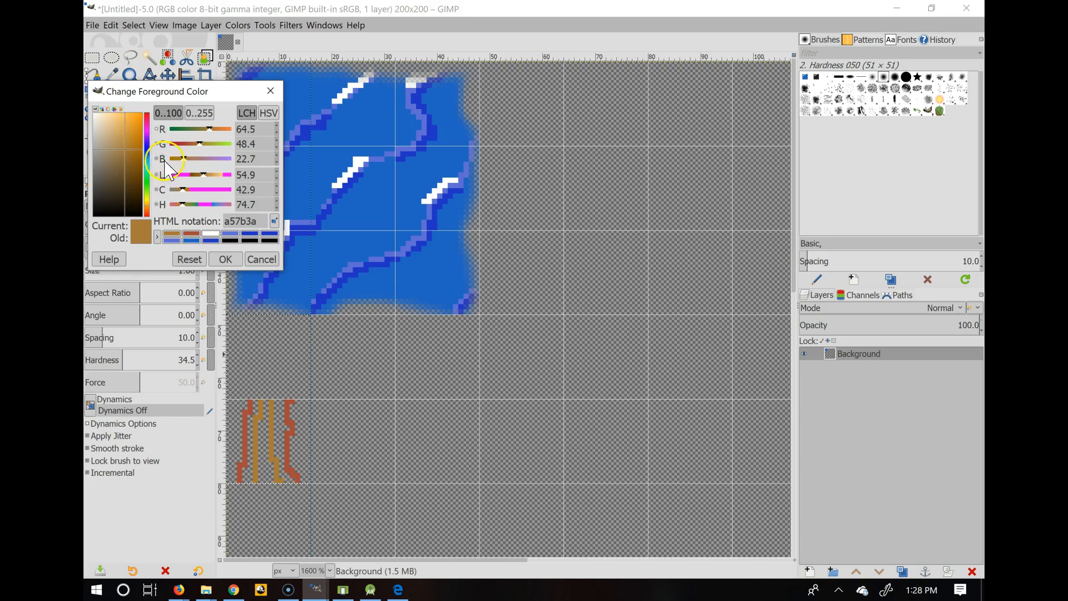
left_click(199, 175)
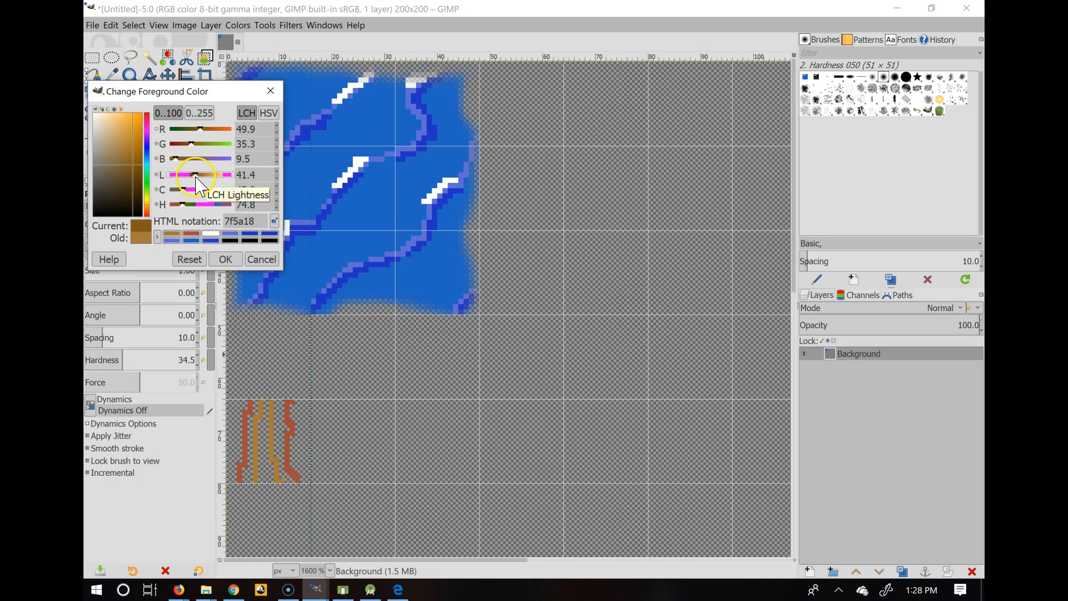
left_click(225, 259)
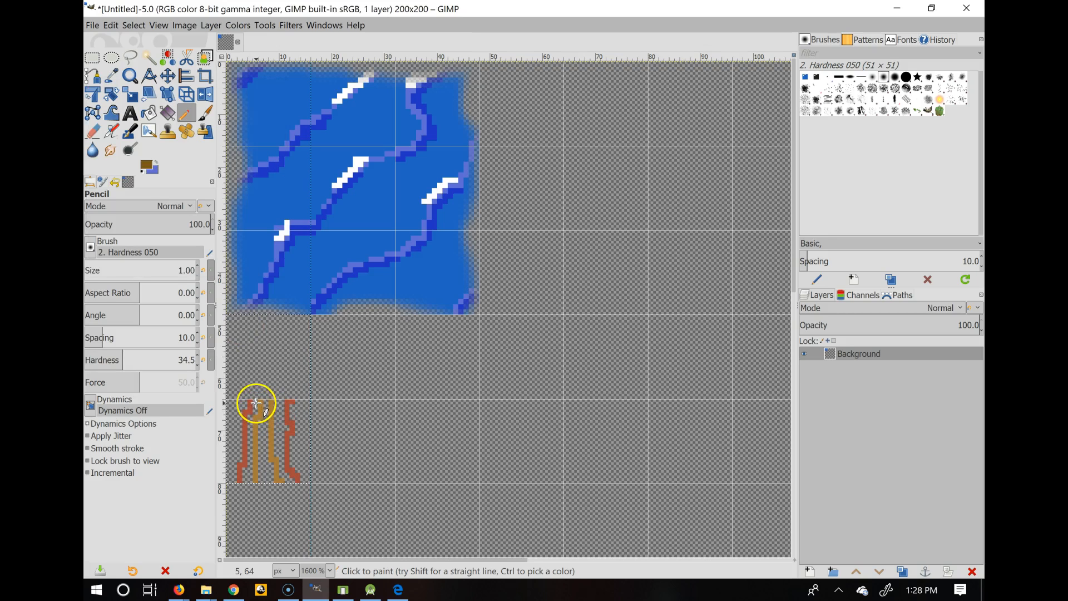
left_click_drag(256, 408, 246, 475)
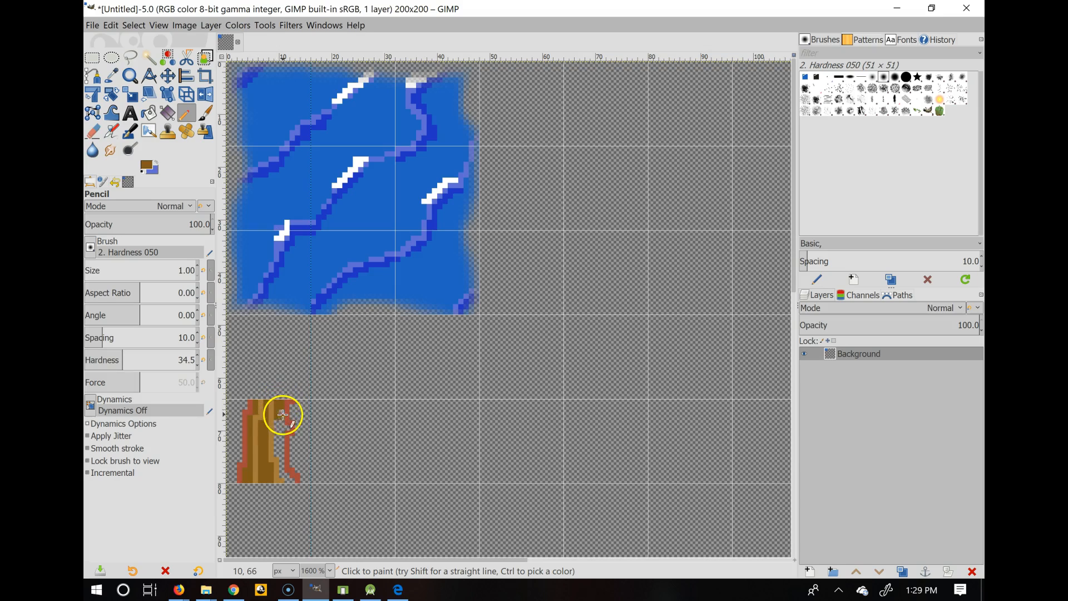
left_click_drag(276, 427, 277, 450)
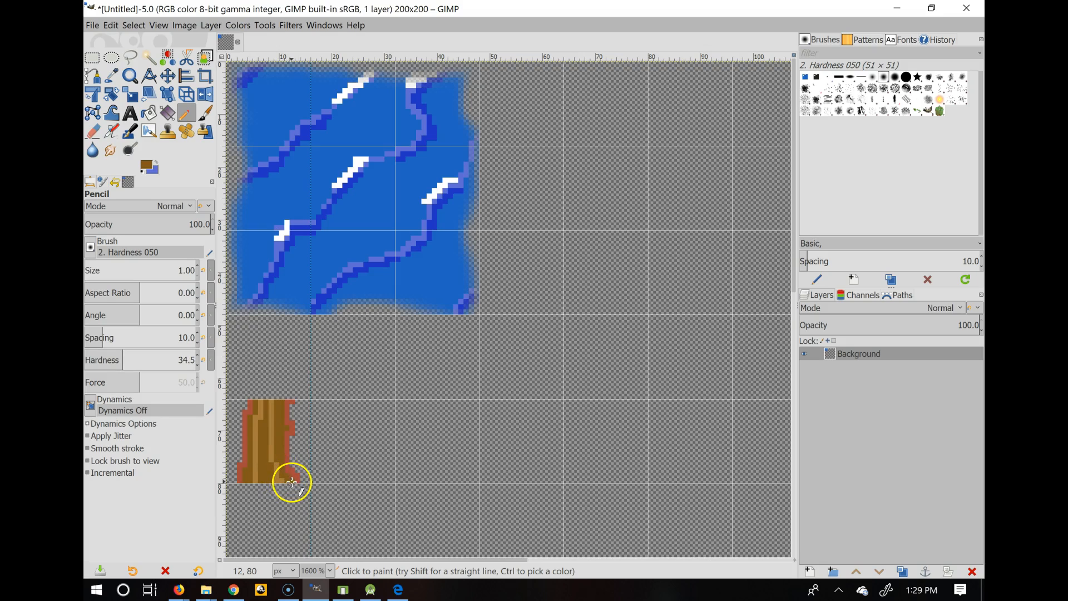
Set the foreground colour to dark green 335a18 and pencil small grass tufts along the trunk's base.
left_click(149, 166)
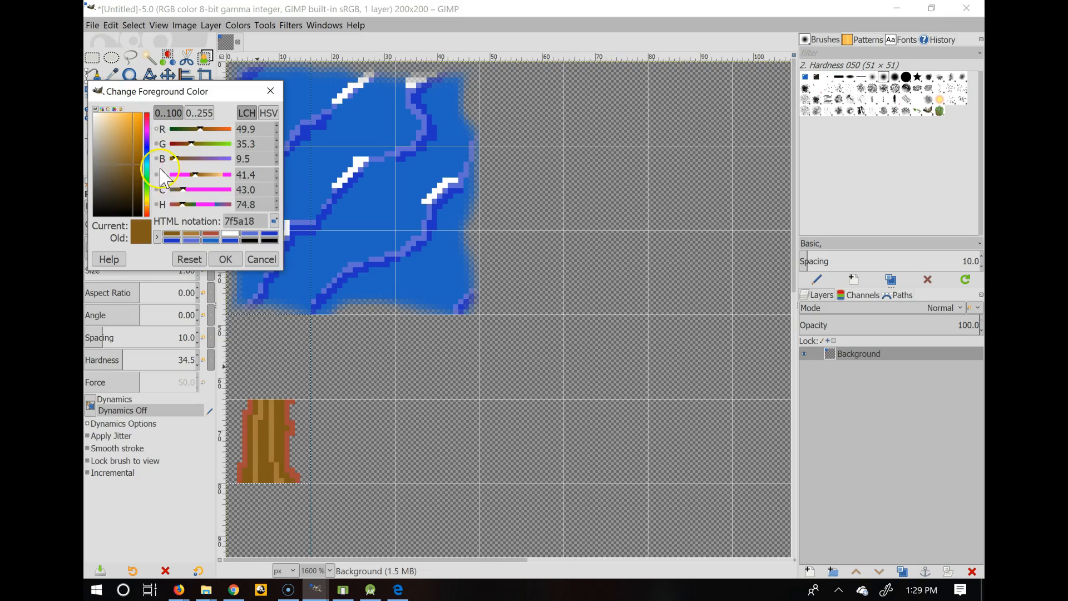
left_click_drag(201, 129, 186, 130)
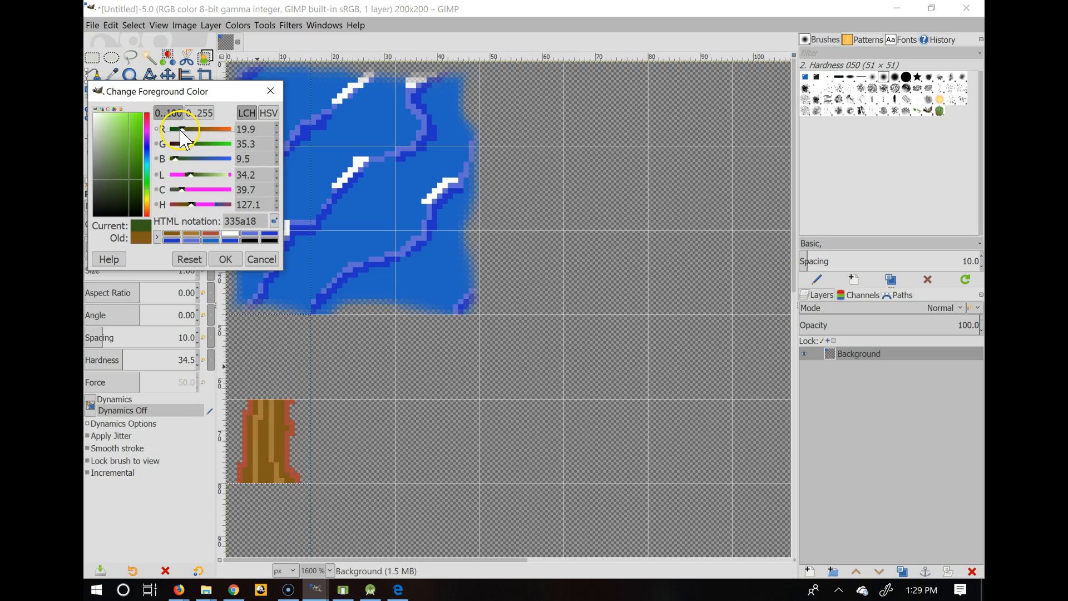
left_click(224, 260)
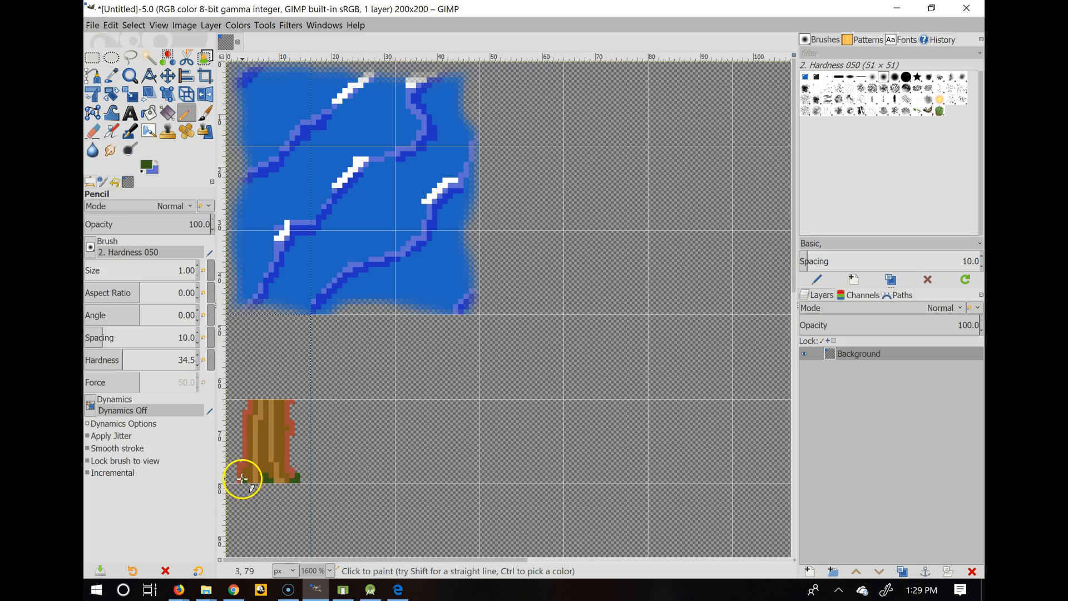
left_click(329, 571)
left_click(314, 475)
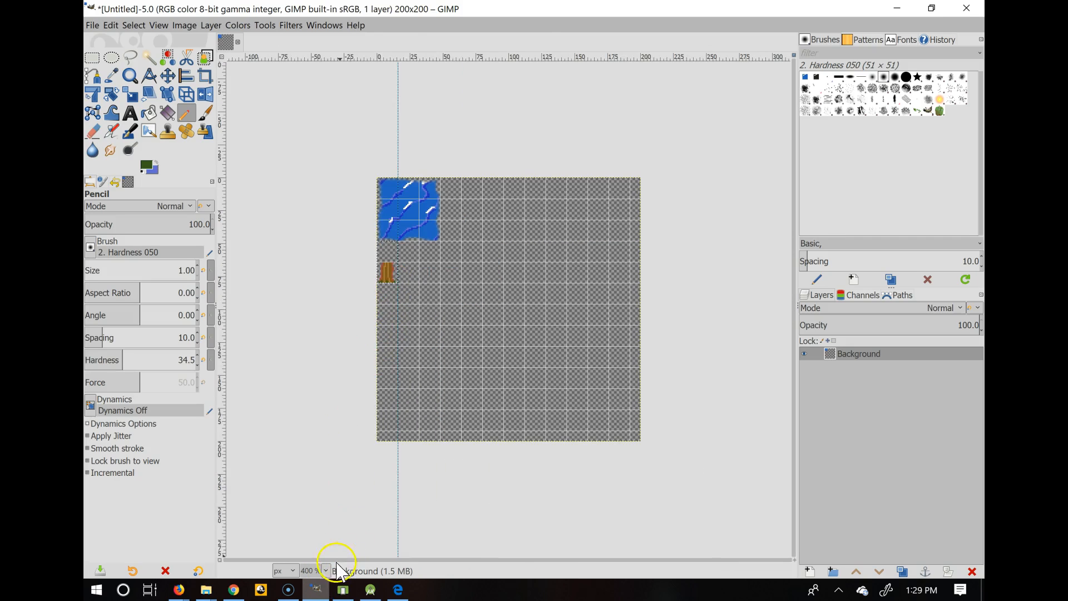
left_click(325, 571)
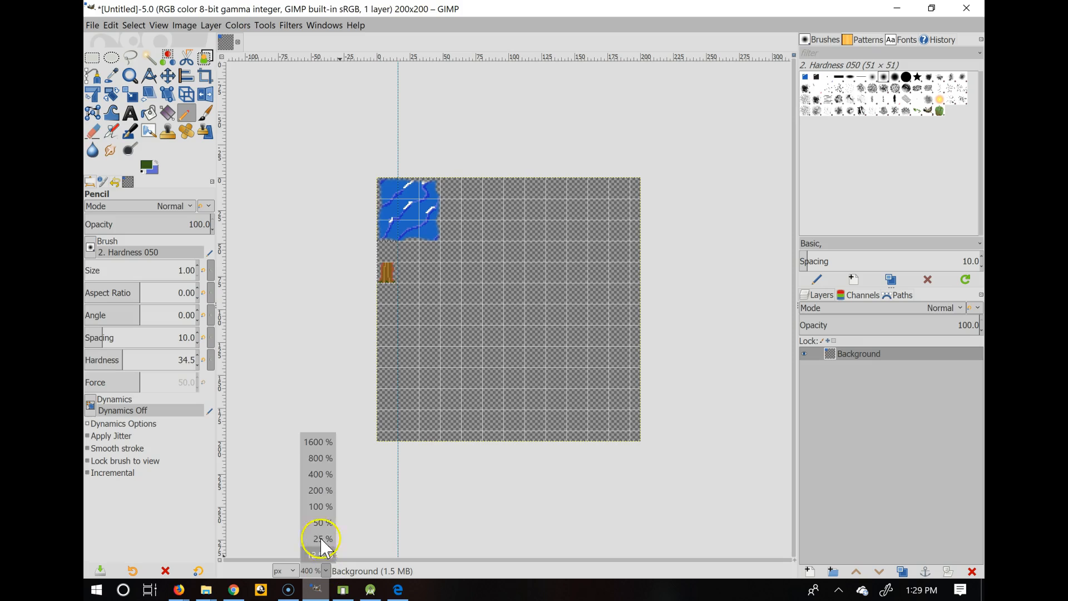
left_click(314, 441)
scroll(395, 222, "left", 5)
scroll(477, 263, "up", 5)
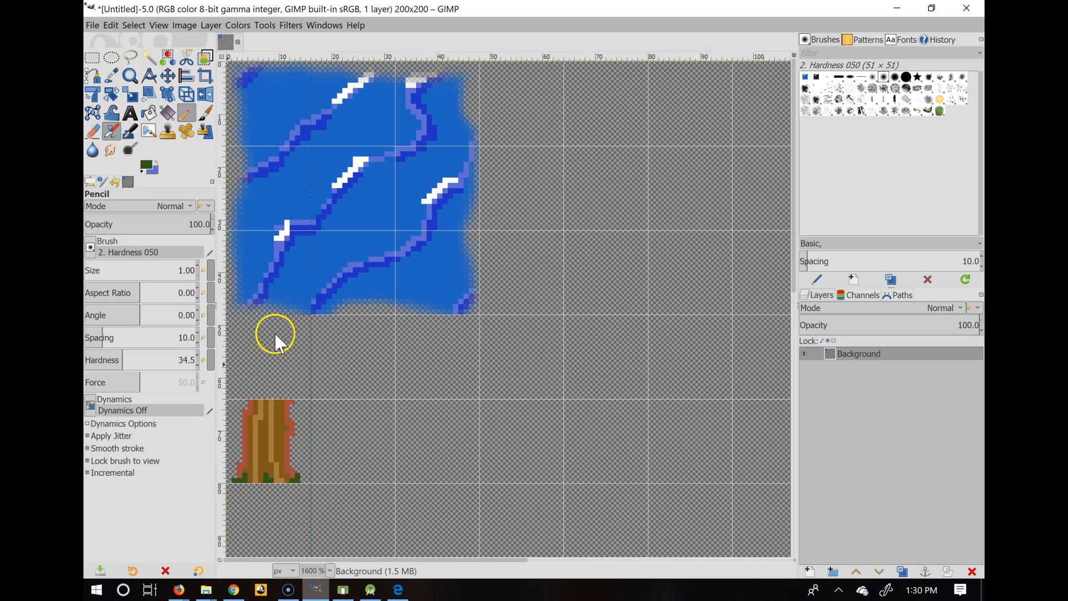
Airbrush a dark green leafy crown in the empty area above the trunk with brush size 7.
key("a")
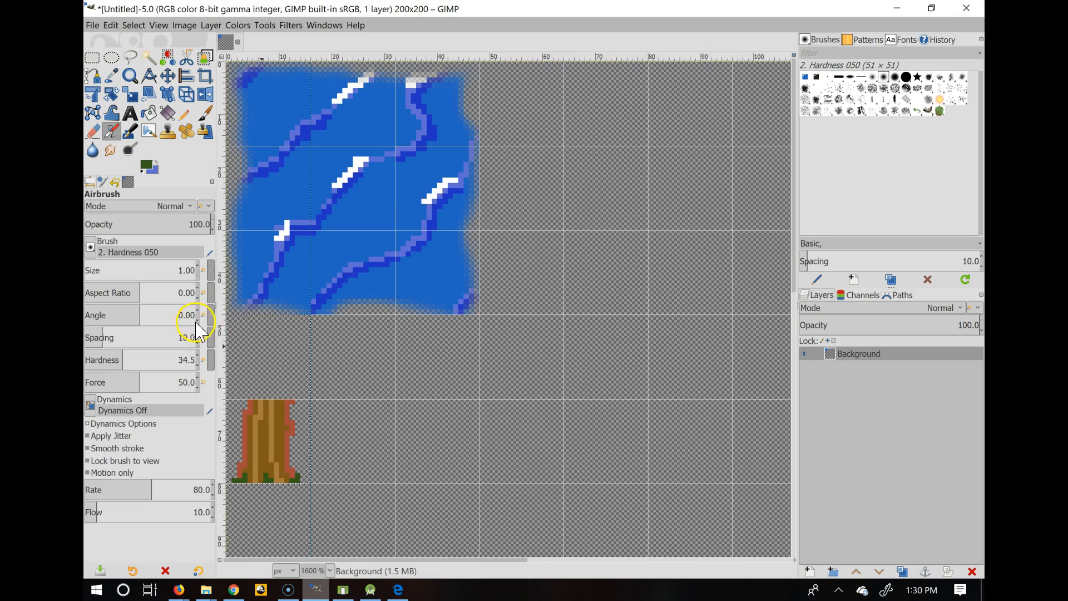
scroll(200, 271, "up", 2)
scroll(200, 272, "up", 1)
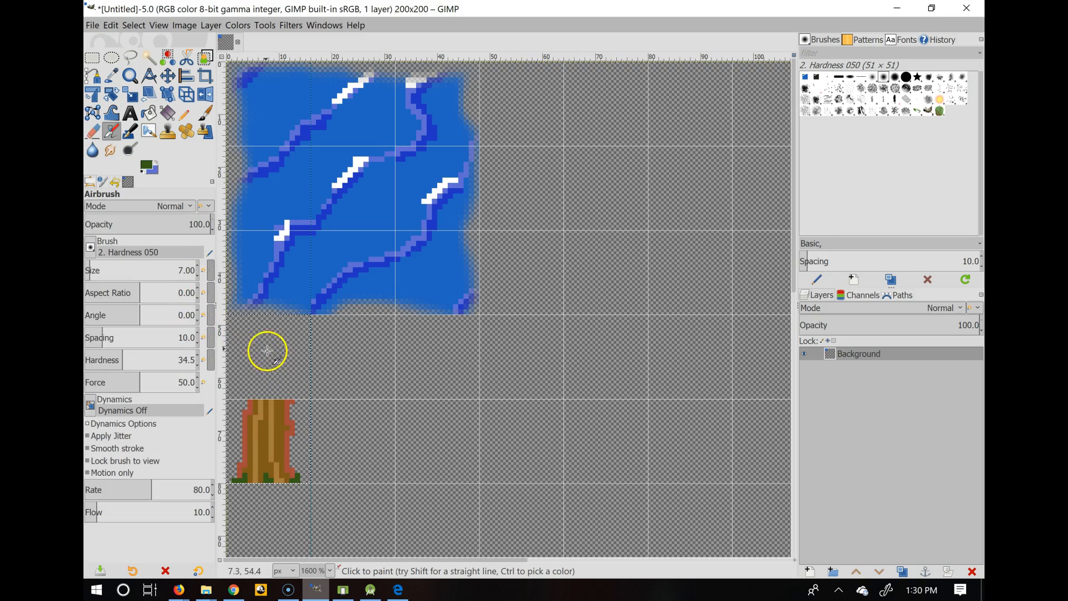
mouse_move(248, 355)
left_mouse_down()
mouse_move(295, 343)
mouse_move(283, 352)
mouse_move(247, 337)
mouse_move(245, 377)
mouse_move(282, 358)
mouse_move(255, 383)
mouse_move(291, 385)
mouse_move(293, 341)
mouse_move(299, 360)
mouse_move(282, 389)
mouse_move(242, 386)
left_mouse_up()
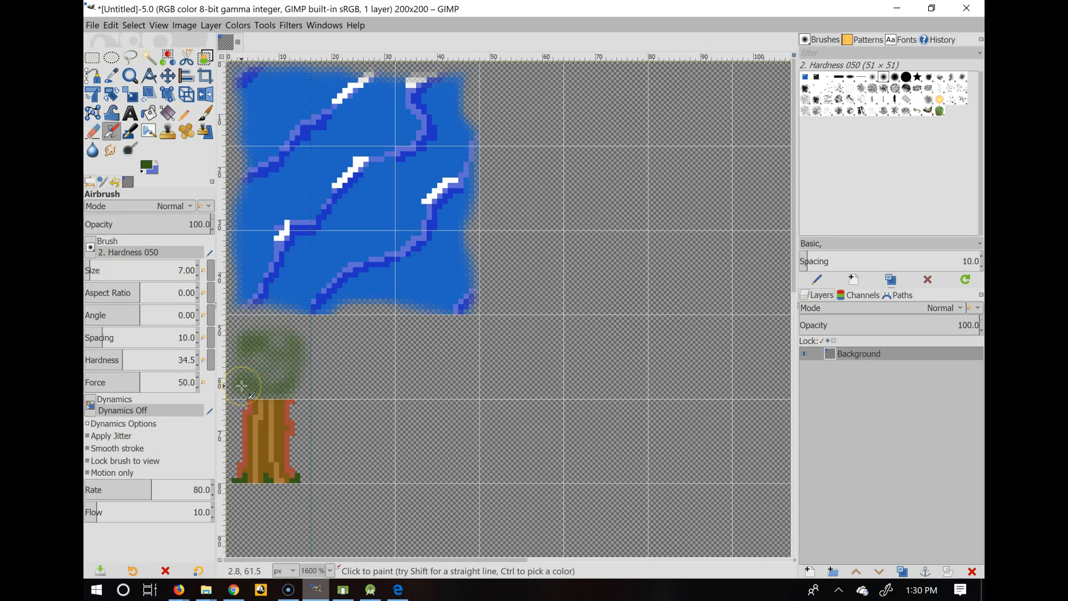
left_click_drag(264, 392, 294, 391)
left_click_drag(287, 331, 258, 325)
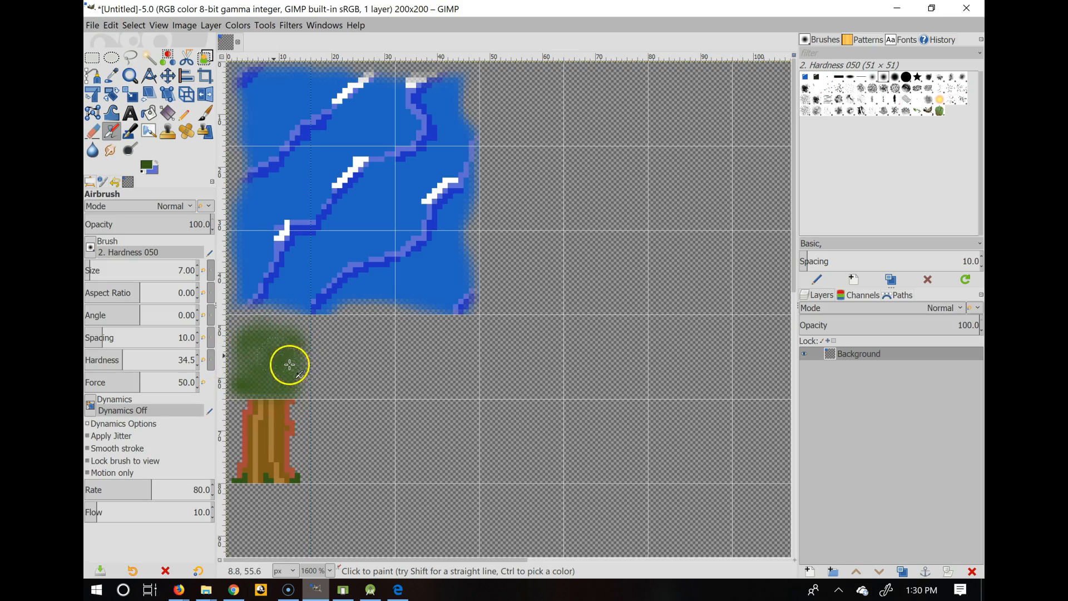
Set the foreground colour to lighter green 3f731d and airbrush over the tree's crown.
left_click(148, 167)
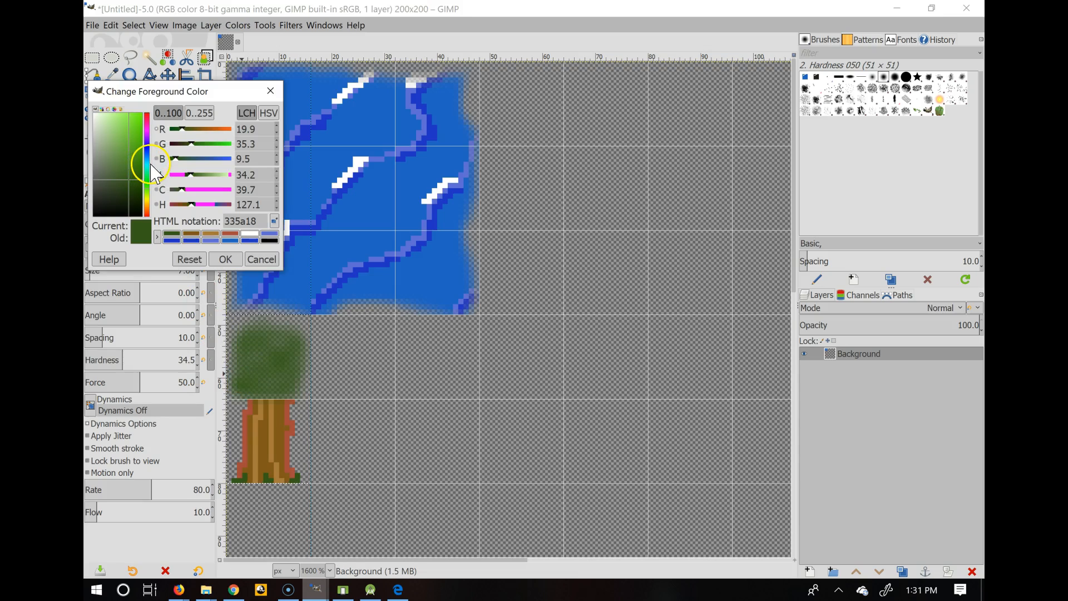
left_click_drag(131, 179, 130, 168)
left_click(226, 259)
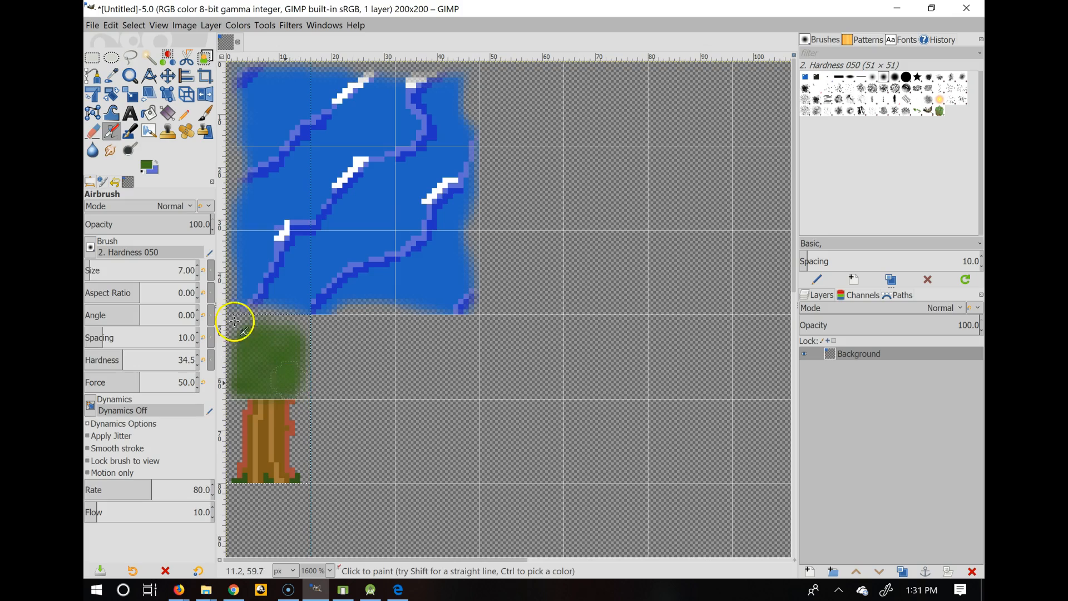
Set the foreground colour to very dark green 22400d and paint a size 2 diagonal shadow along the crown's lower-left edge with the Paintbrush.
left_click(146, 165)
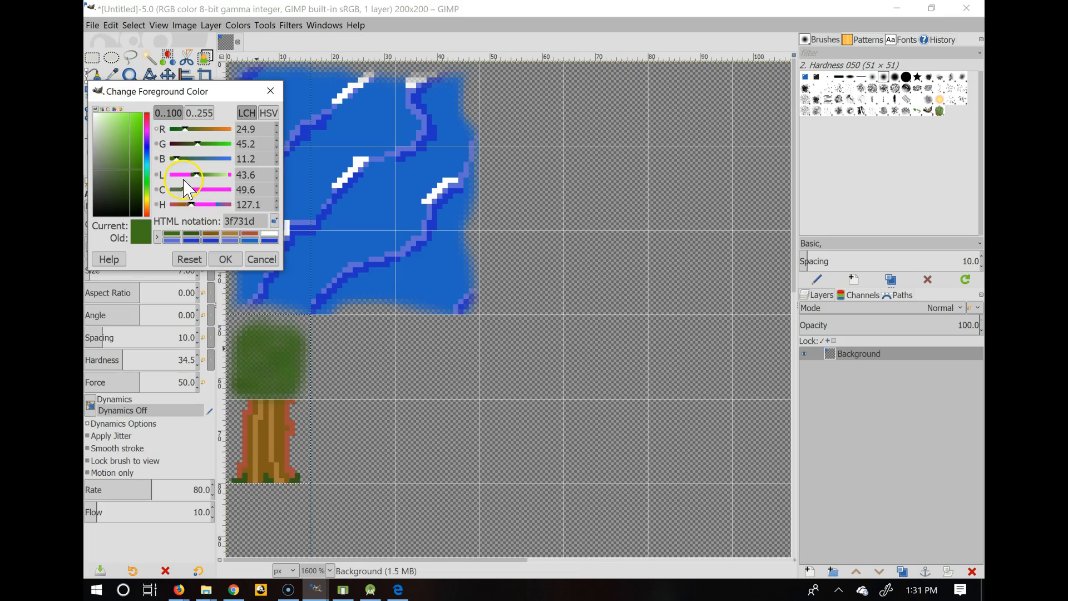
left_click_drag(132, 170, 134, 191)
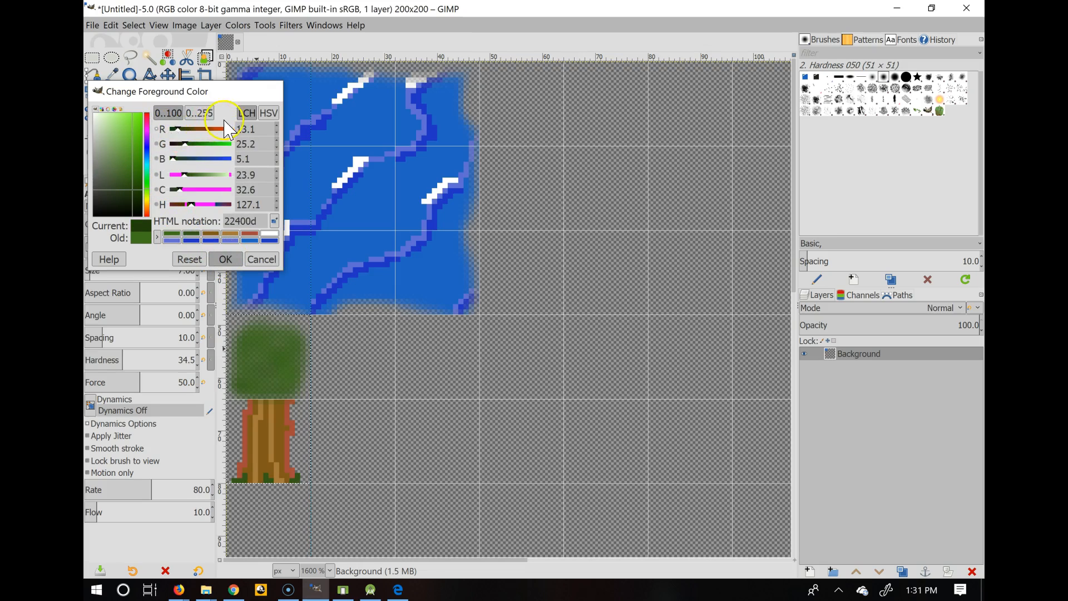
key("Return")
key("p")
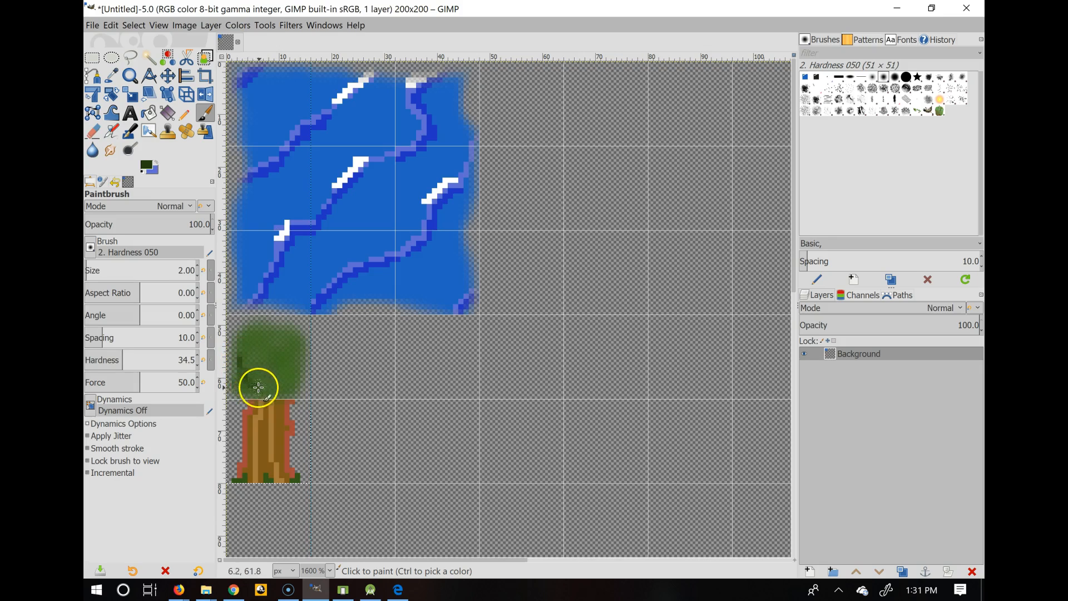
left_click_drag(269, 392, 239, 367)
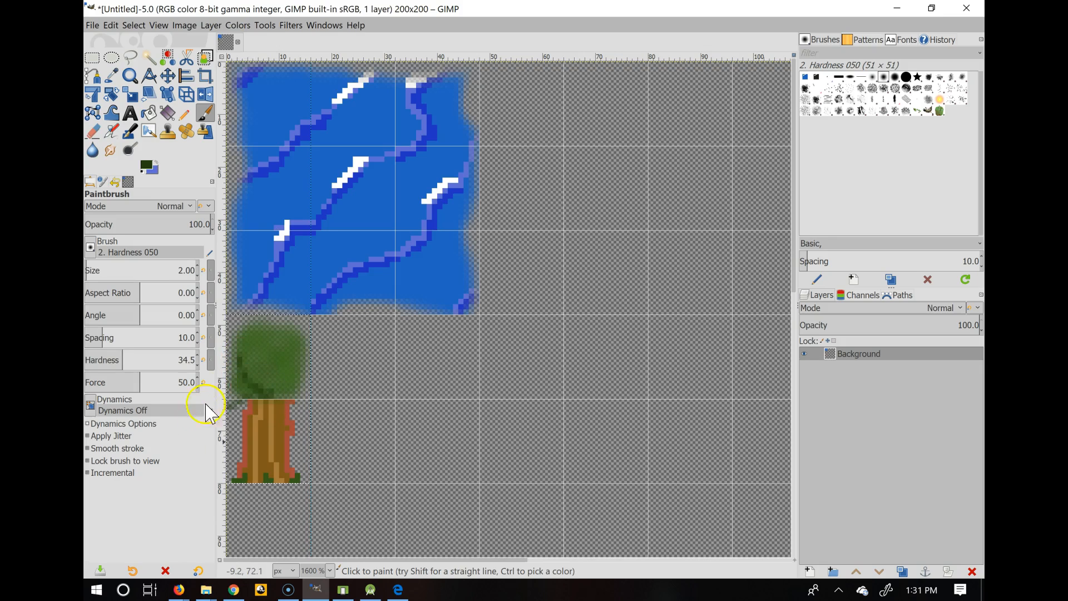
key("ctrl+z")
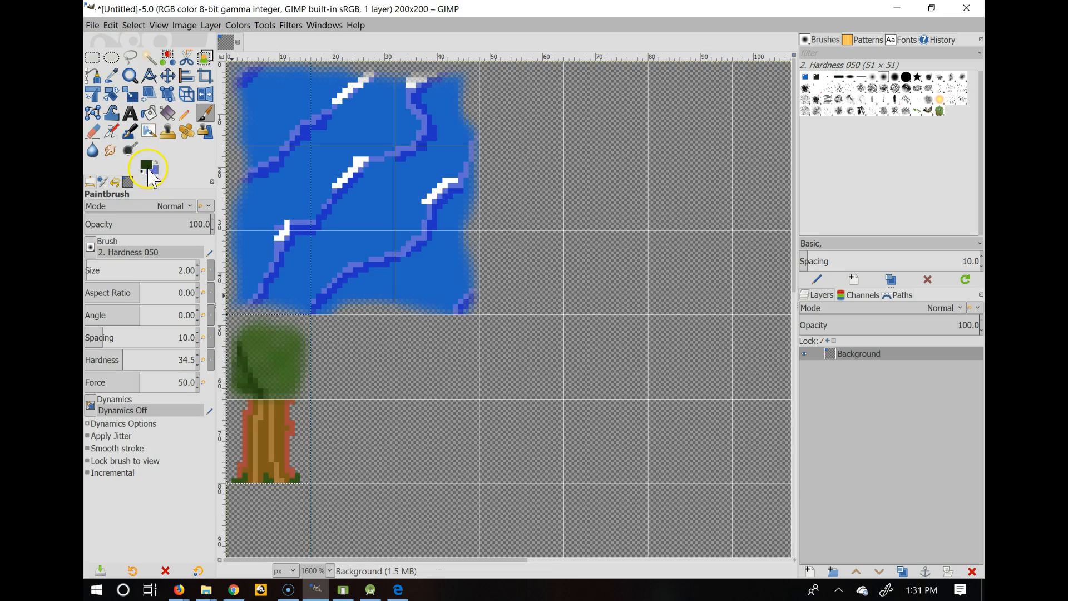
Try bluish green 0d7340 brush strokes across the tree's crown, and undo them.
left_click(148, 170)
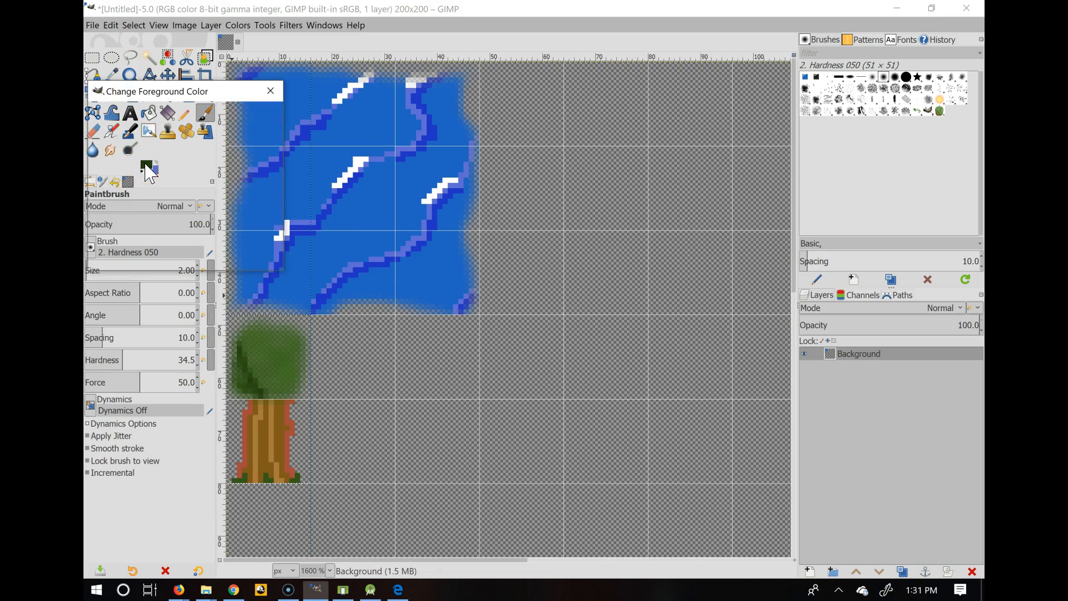
left_click_drag(167, 157, 197, 146)
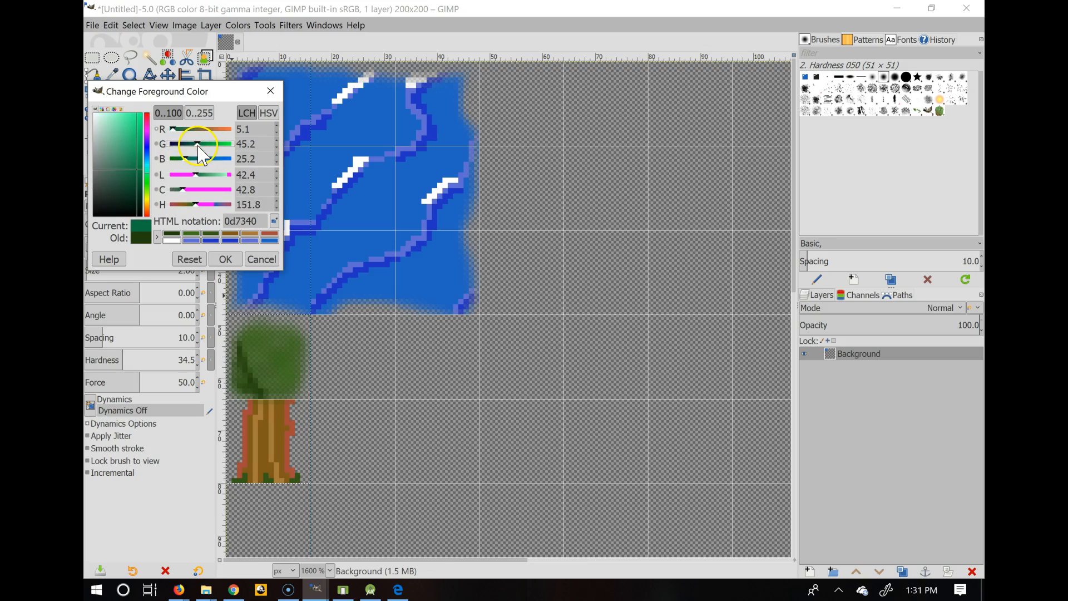
left_click(224, 256)
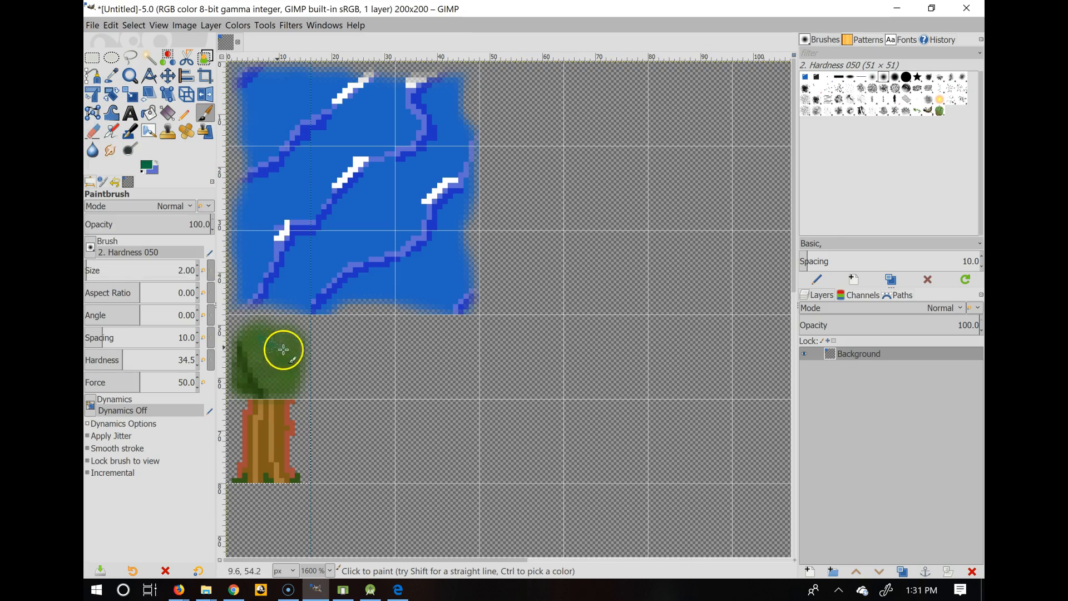
mouse_move(246, 338)
left_mouse_down()
mouse_move(257, 360)
mouse_move(205, 425)
left_mouse_up()
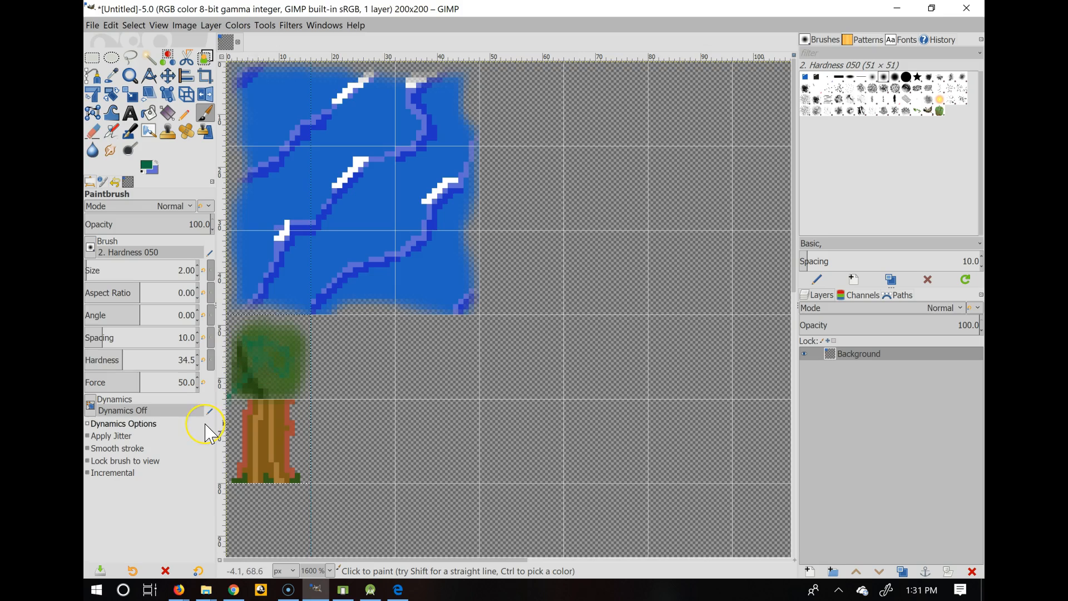
key("ctrl+z")
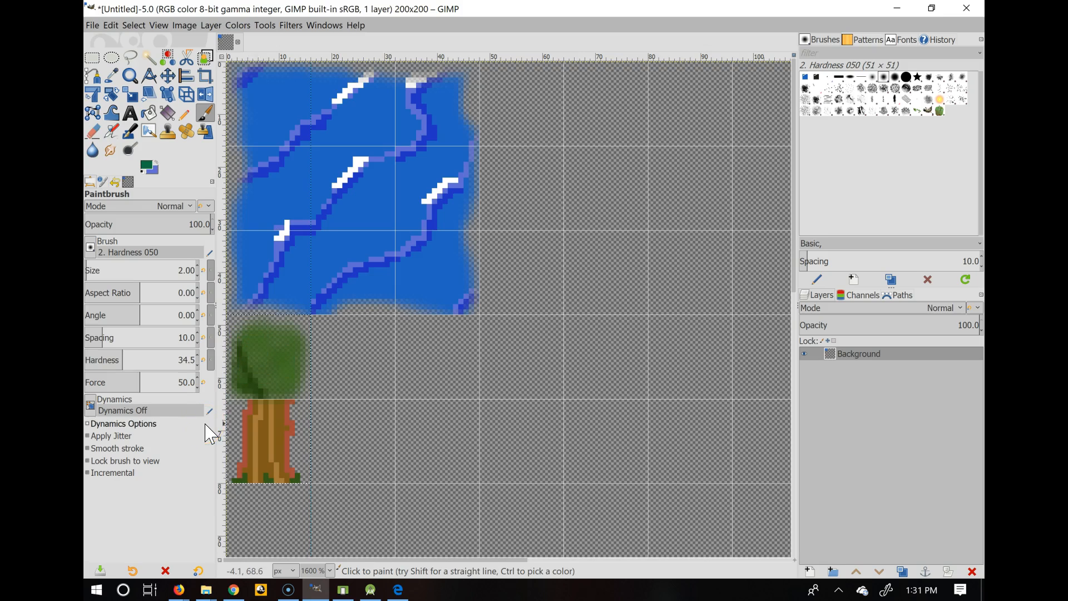
Set the foreground colour to green 0d7328 and paint leaf texture over the tree's crown with the size 2 Paintbrush.
left_click(148, 165)
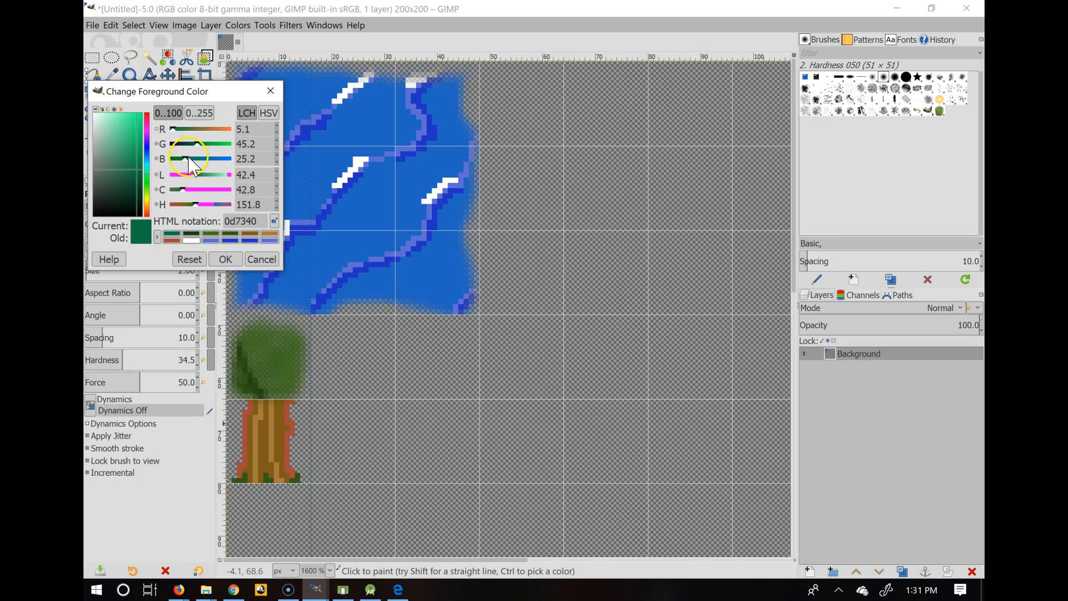
left_click_drag(183, 159, 178, 159)
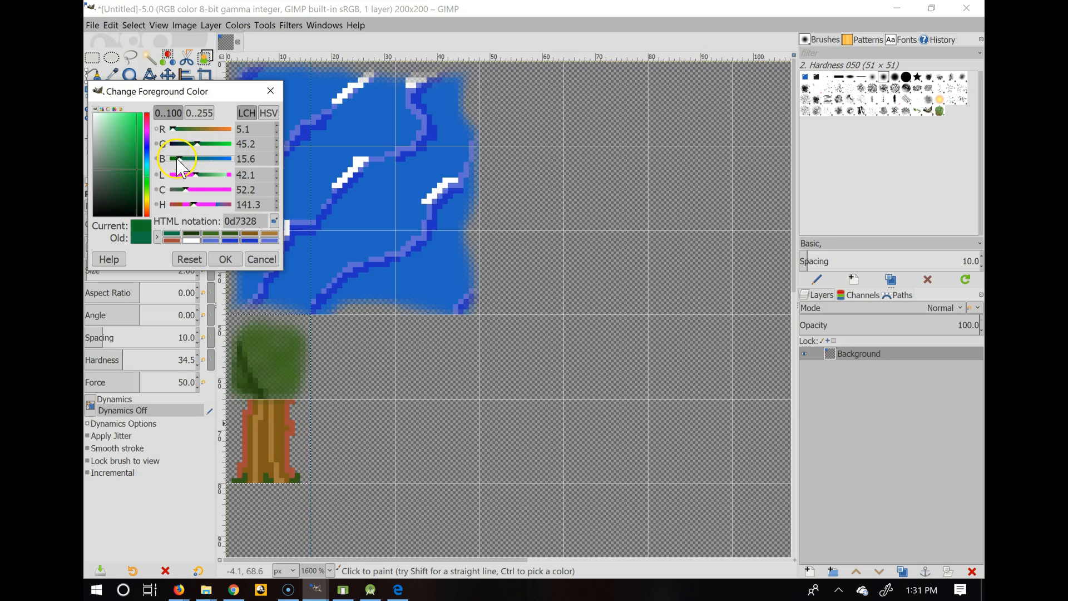
left_click(225, 259)
mouse_move(251, 335)
left_mouse_down()
mouse_move(296, 335)
mouse_move(292, 384)
mouse_move(286, 342)
mouse_move(275, 349)
mouse_move(272, 383)
mouse_move(297, 391)
mouse_move(304, 353)
mouse_move(293, 337)
mouse_move(245, 335)
mouse_move(271, 386)
mouse_move(248, 364)
mouse_move(257, 379)
mouse_move(274, 390)
mouse_move(267, 336)
mouse_move(265, 360)
mouse_move(254, 327)
mouse_move(279, 363)
mouse_move(300, 341)
mouse_move(301, 379)
mouse_move(268, 320)
mouse_move(241, 339)
mouse_move(239, 323)
mouse_move(295, 325)
mouse_move(306, 388)
mouse_move(267, 393)
left_mouse_up()
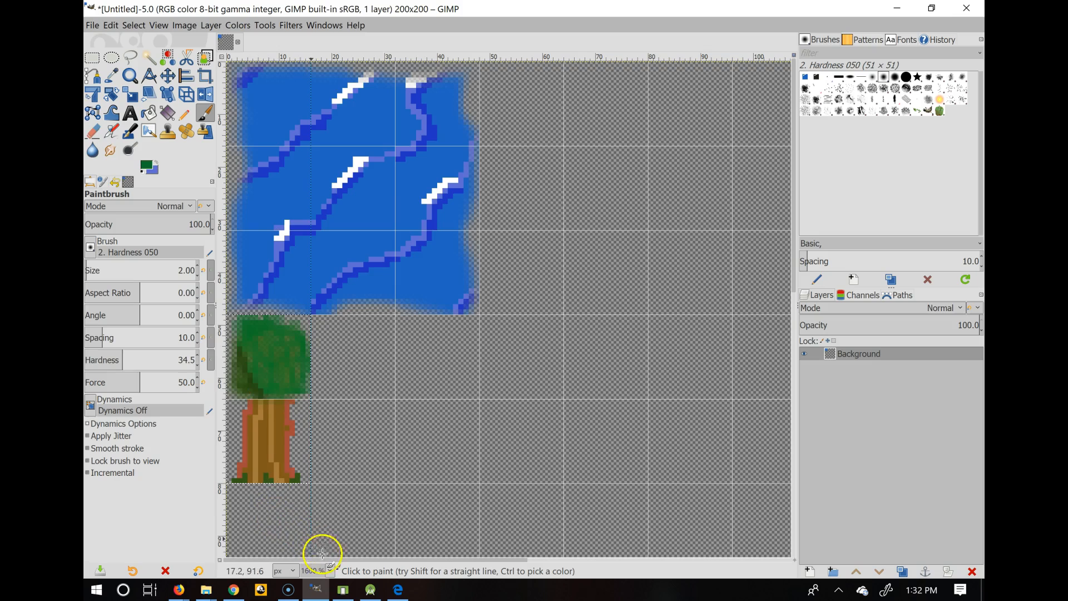
left_click(330, 571)
left_click(315, 471)
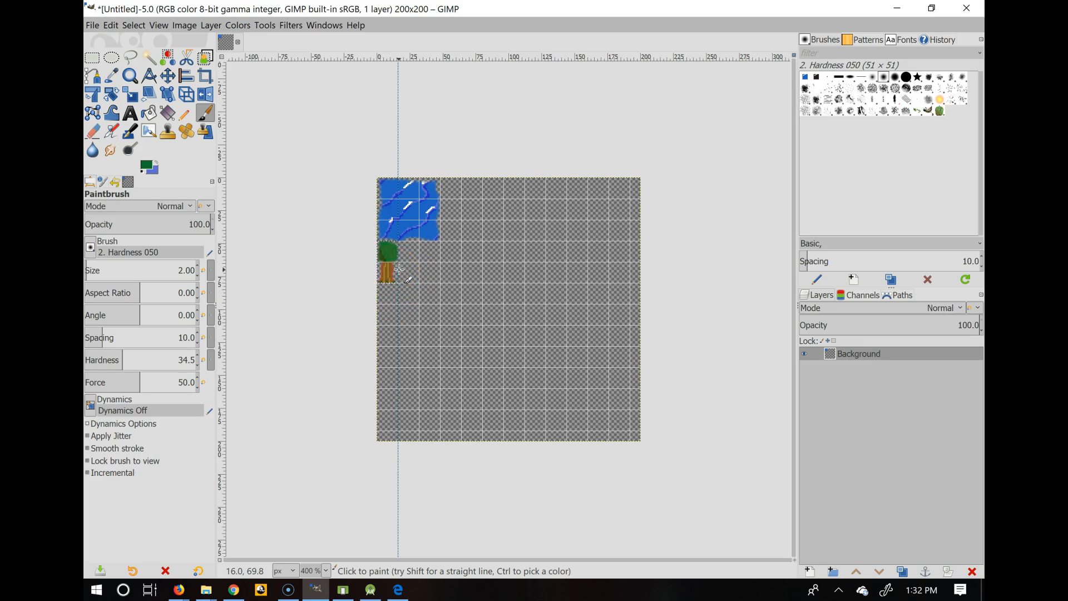
mouse_move(363, 599)
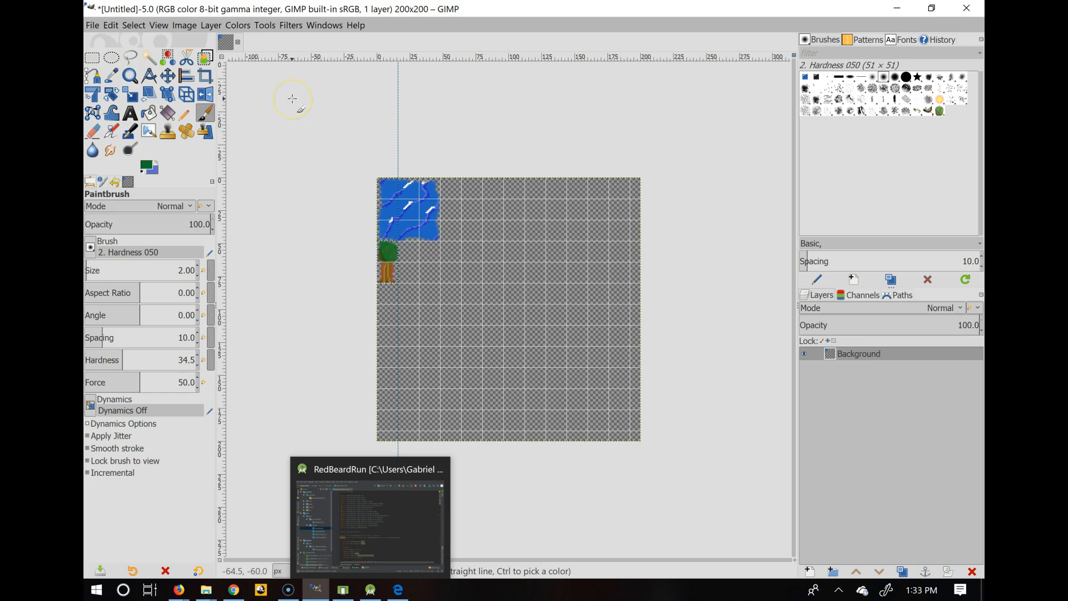
left_click(339, 568)
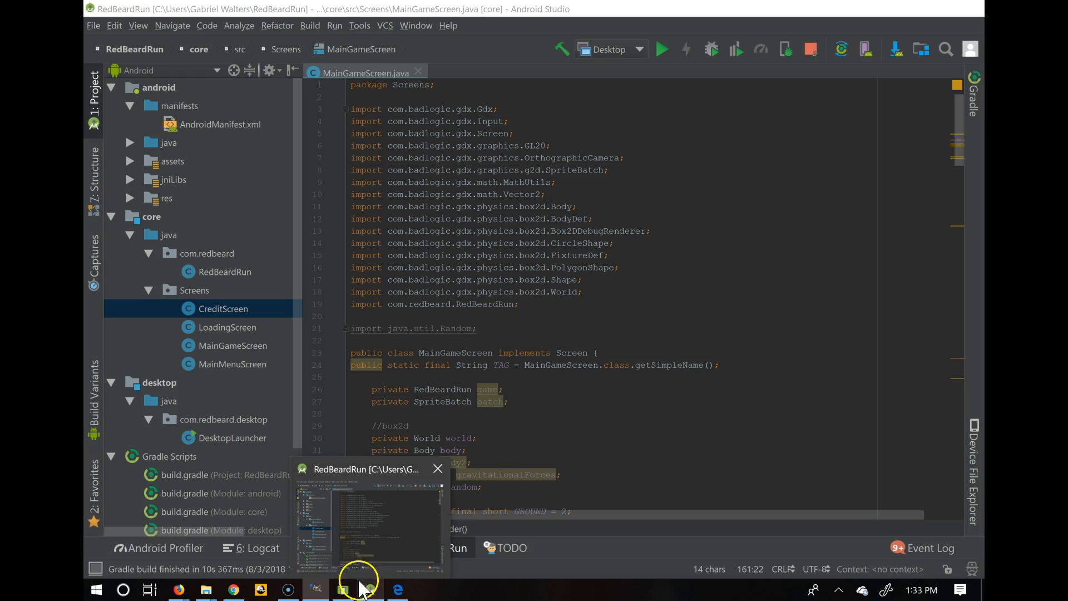
mouse_move(285, 590)
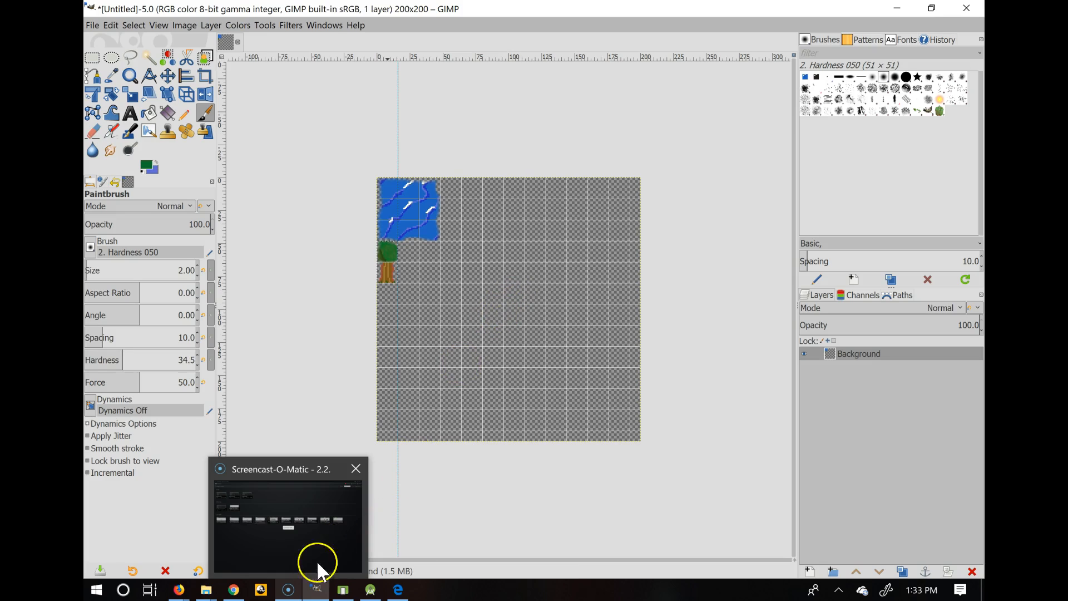
left_click(288, 591)
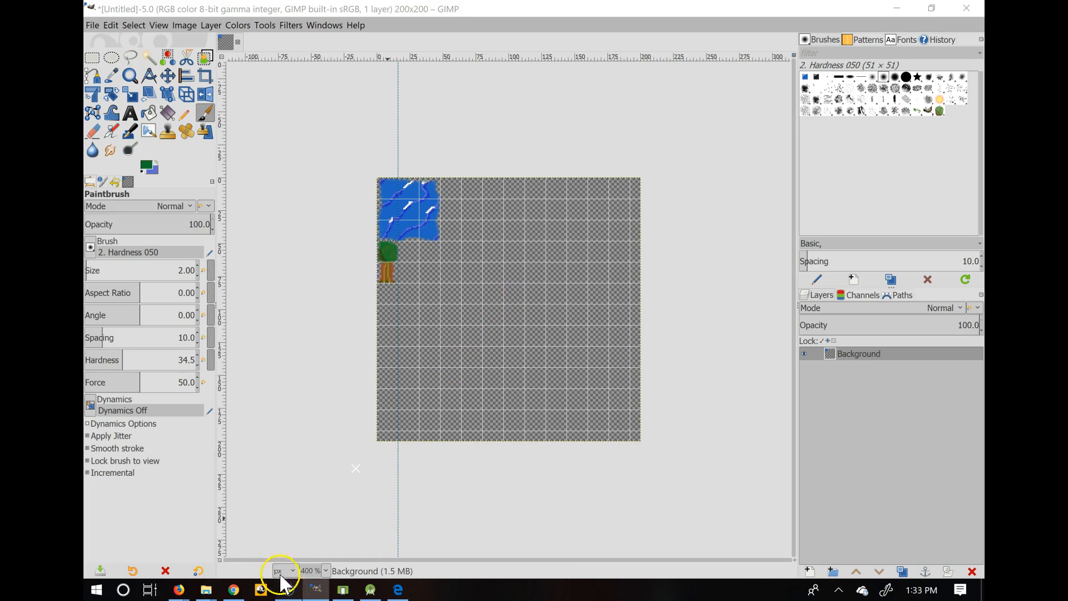
left_click(292, 591)
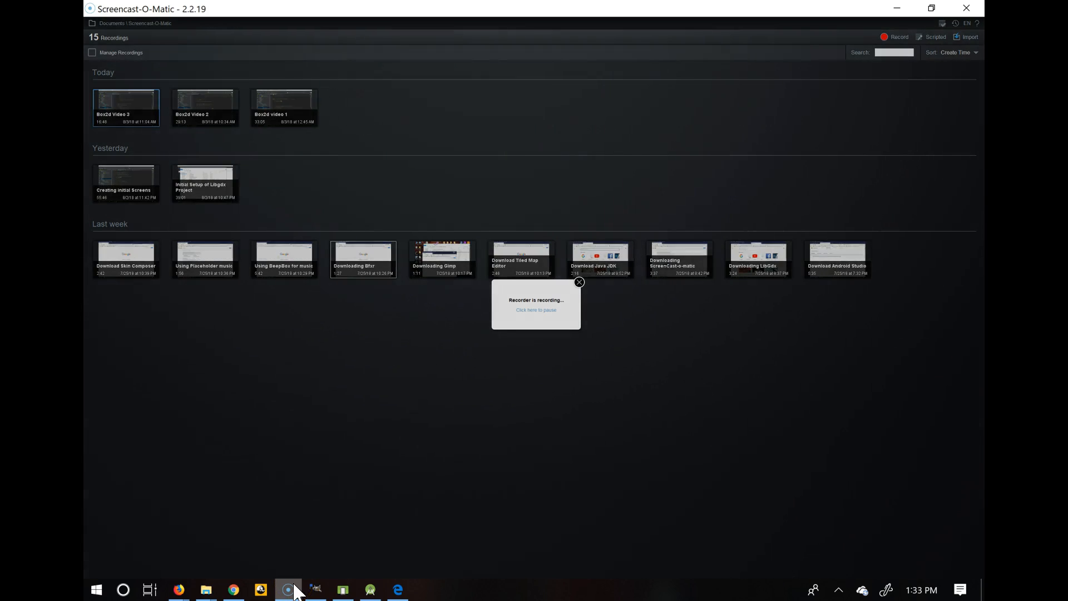